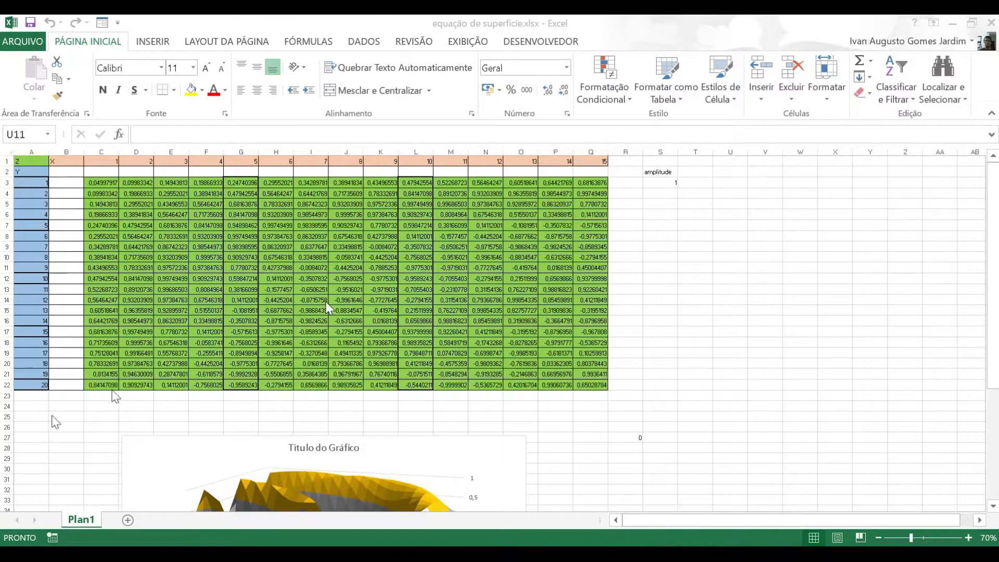
# Examine the Z value table, the surface chart below it and the sine formula in cell F8.
pyautogui.click(705, 384)
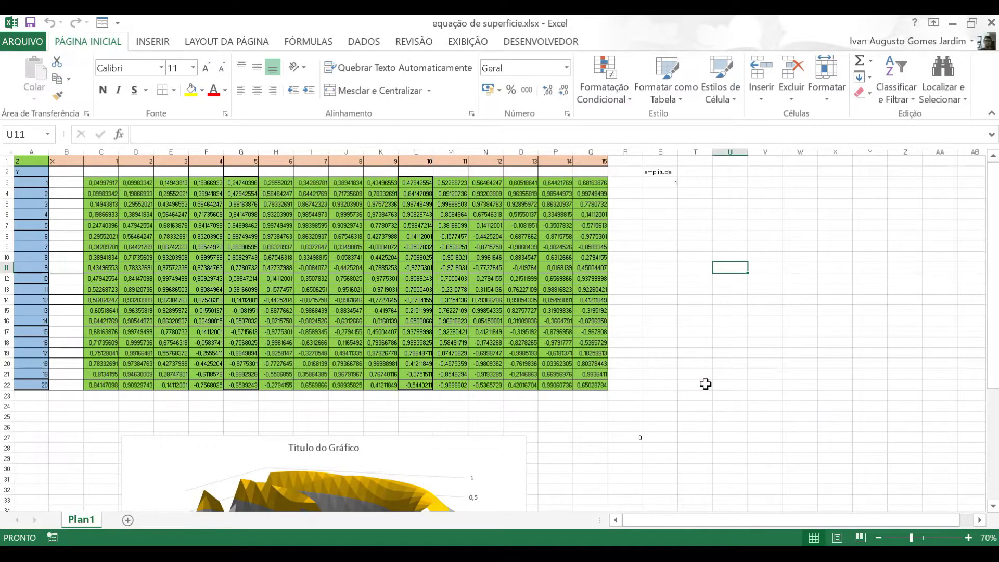
pyautogui.scroll(-3, 557, 349)
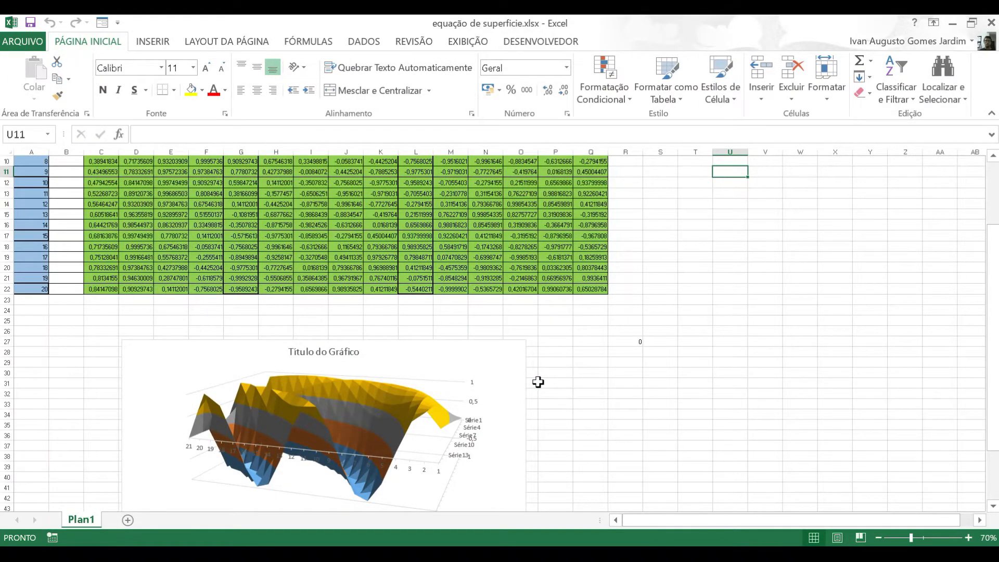
pyautogui.scroll(2, 538, 382)
pyautogui.scroll(-3, 538, 381)
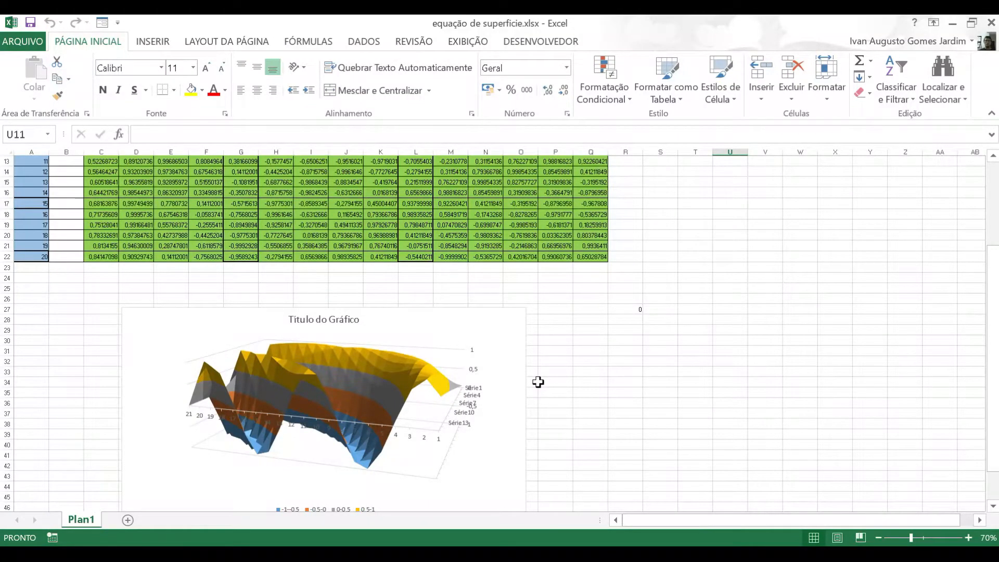
pyautogui.scroll(4, 537, 382)
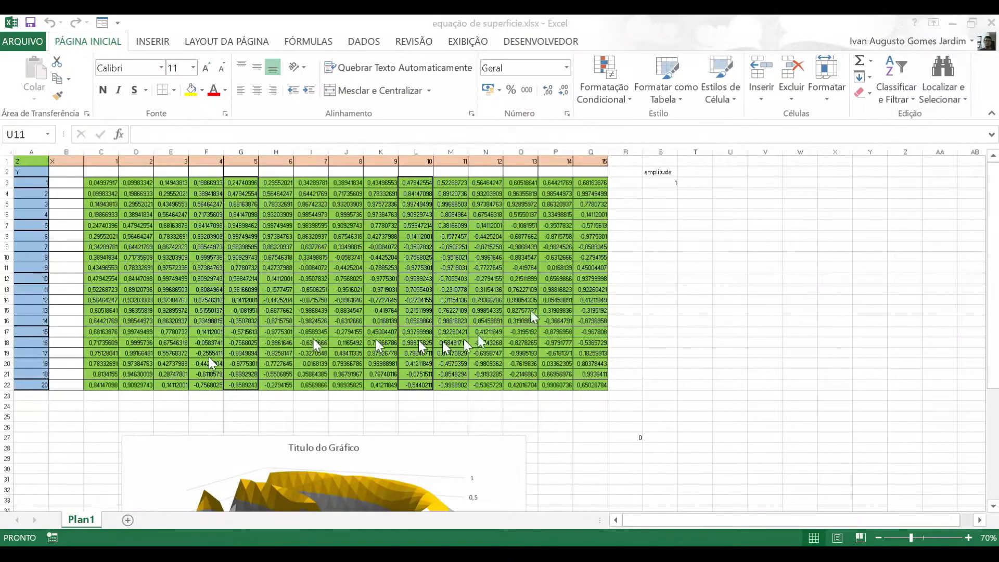
pyautogui.scroll(-5, 600, 357)
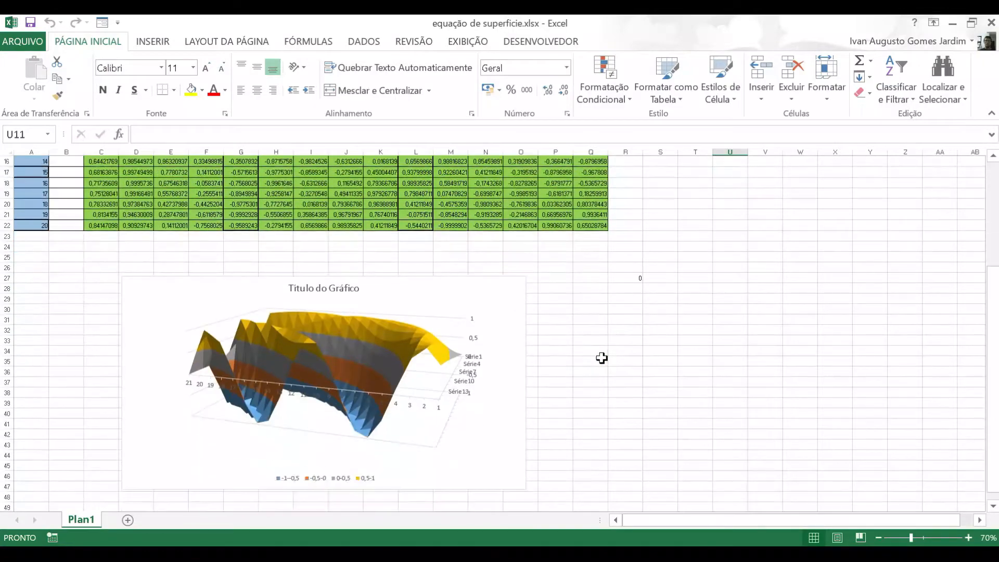
pyautogui.scroll(5, 517, 372)
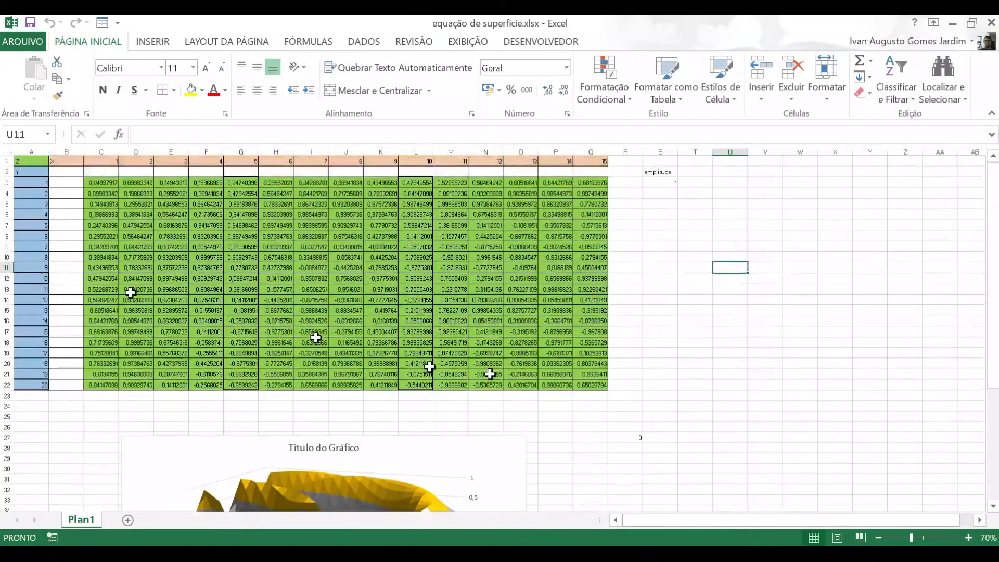
pyautogui.click(206, 236)
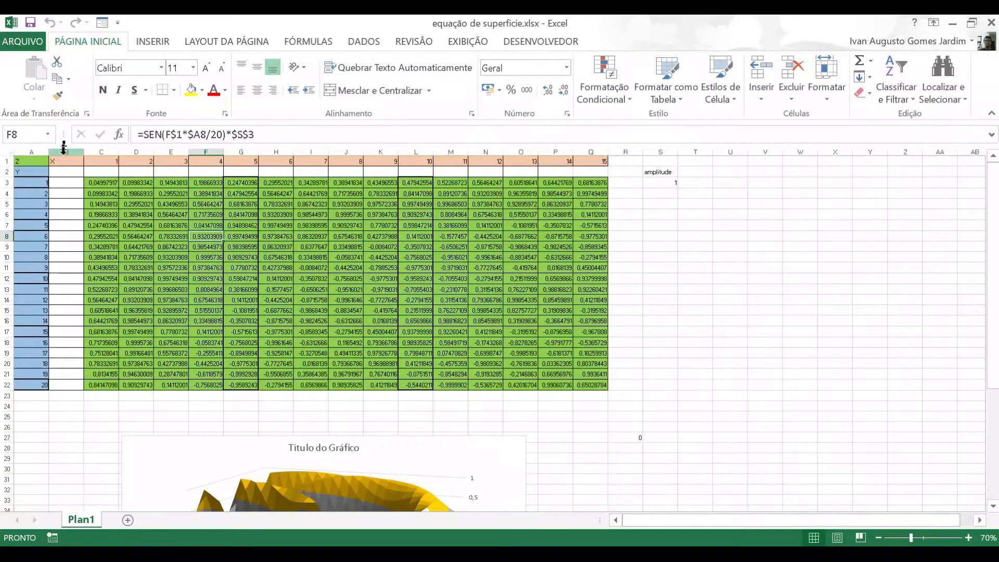
pyautogui.click(660, 320)
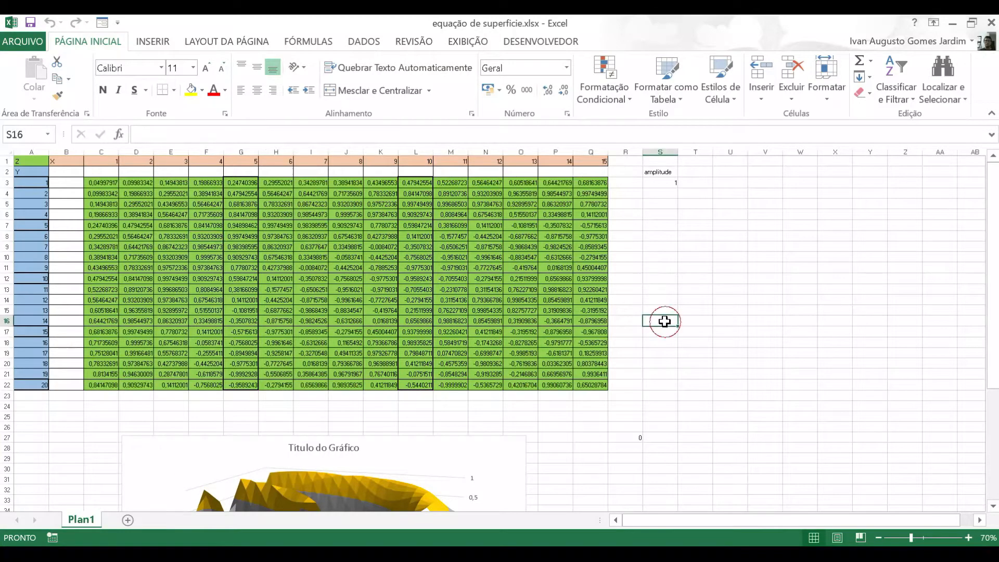
# Open the surface chart's area formatting options, showing the 3D rotation settings, and return to the top of the value table.
pyautogui.scroll(-4, 660, 322)
pyautogui.click(345, 388)
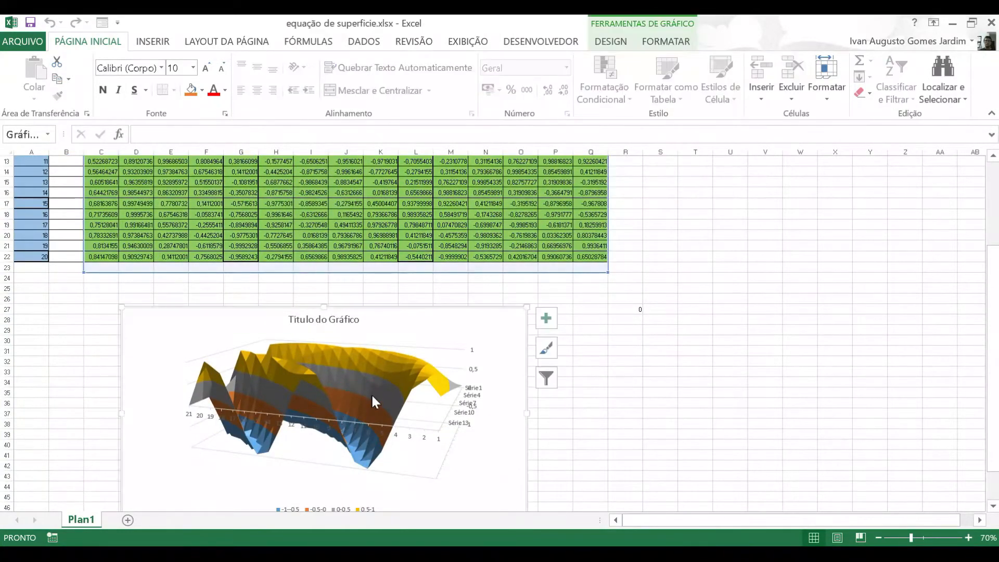
pyautogui.doubleClick(411, 390)
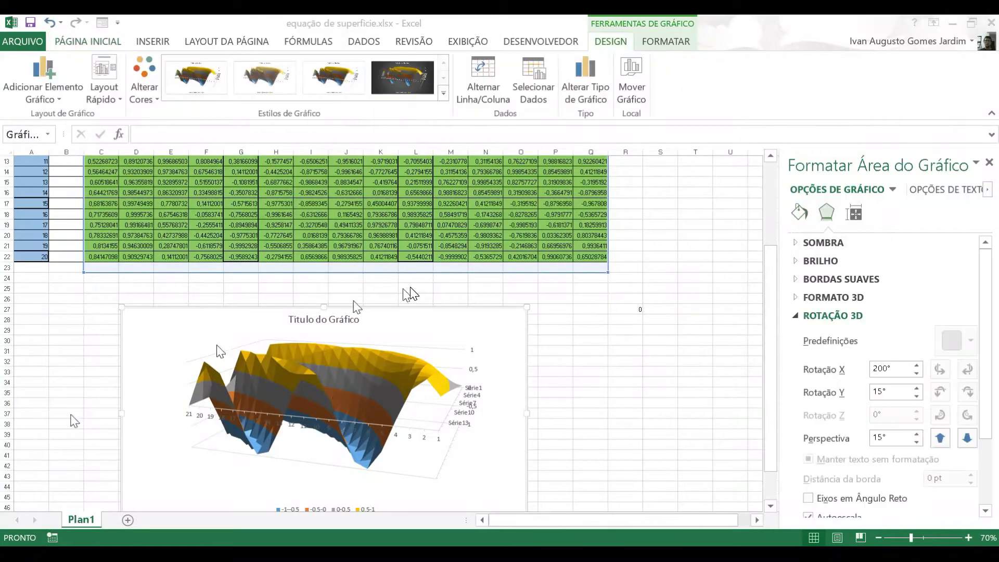
pyautogui.click(633, 288)
pyautogui.moveTo(772, 320); pyautogui.dragTo(767, 219)
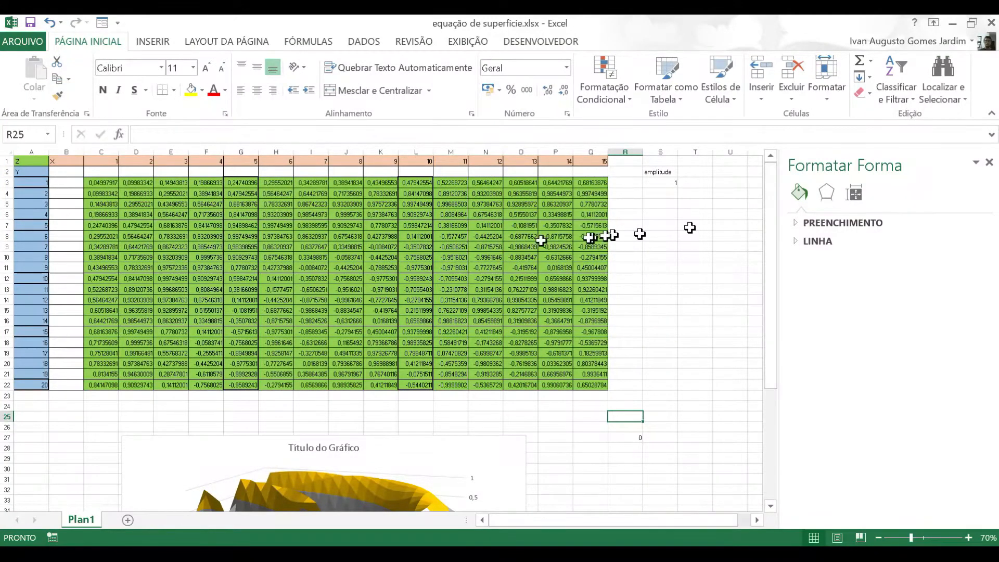
# Examine the Z table along alternate columns from C to K and along several rows, comparing them with the surface chart.
pyautogui.click(96, 182)
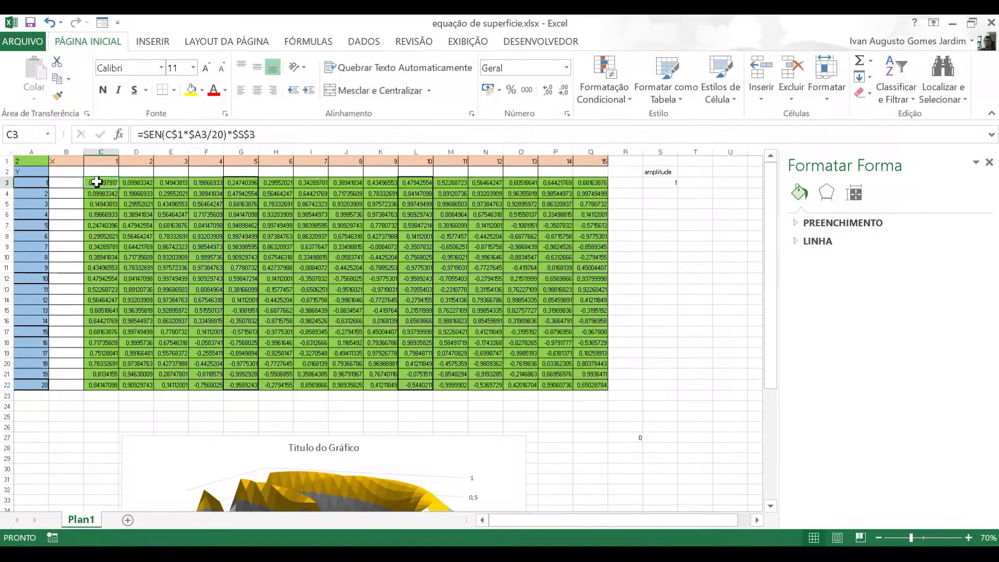
pyautogui.moveTo(97, 181); pyautogui.dragTo(99, 385)
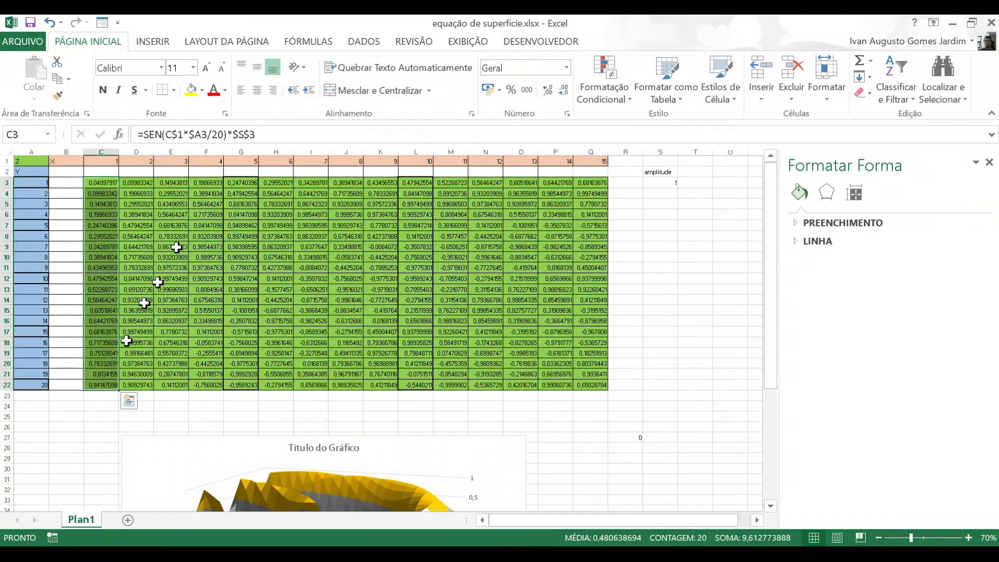
pyautogui.moveTo(172, 182); pyautogui.dragTo(166, 396)
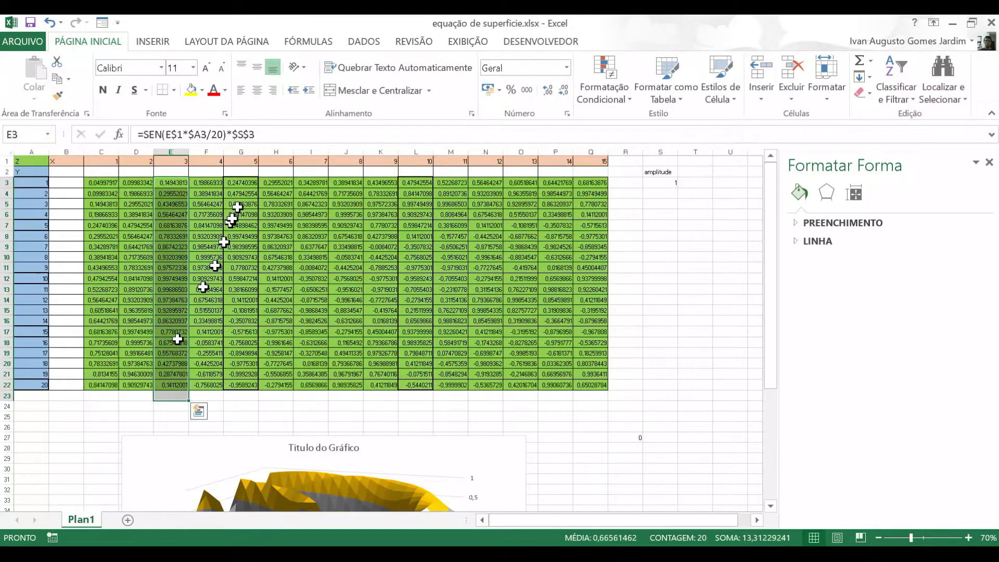
pyautogui.moveTo(245, 183); pyautogui.dragTo(241, 385)
pyautogui.moveTo(312, 183); pyautogui.dragTo(323, 392)
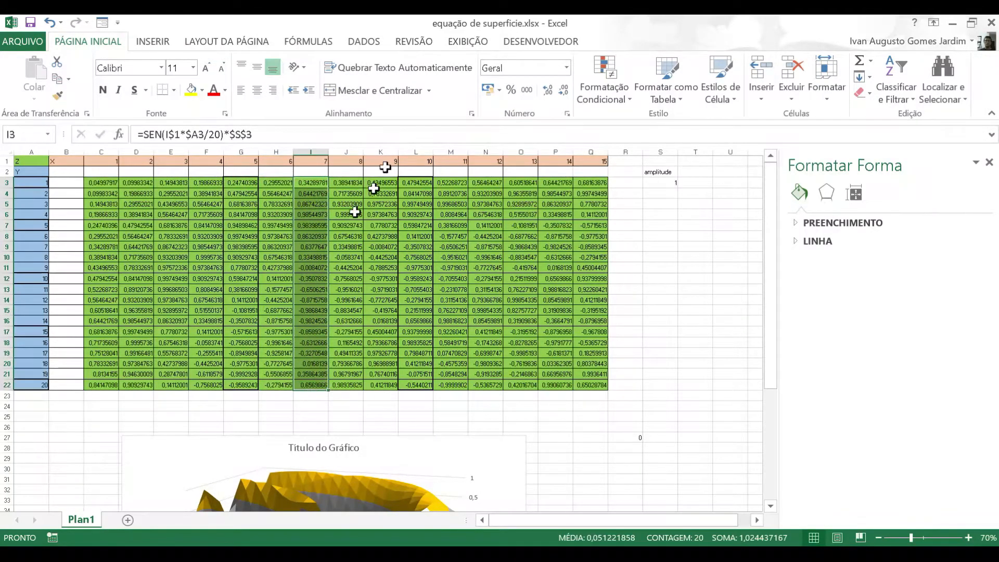
pyautogui.moveTo(382, 182); pyautogui.dragTo(393, 385)
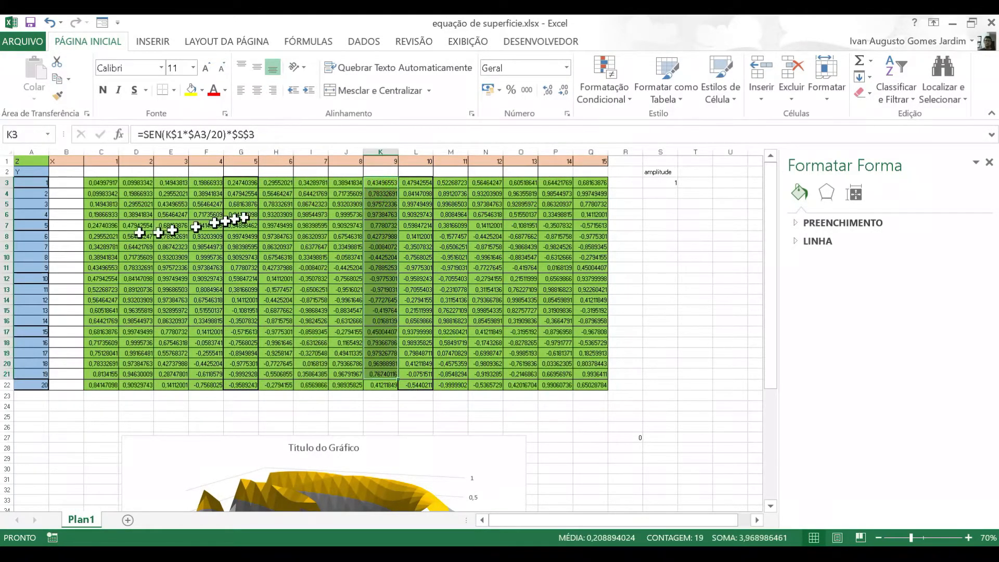
pyautogui.moveTo(91, 226); pyautogui.dragTo(593, 211)
pyautogui.moveTo(111, 269); pyautogui.dragTo(565, 267)
pyautogui.moveTo(136, 319); pyautogui.dragTo(547, 302)
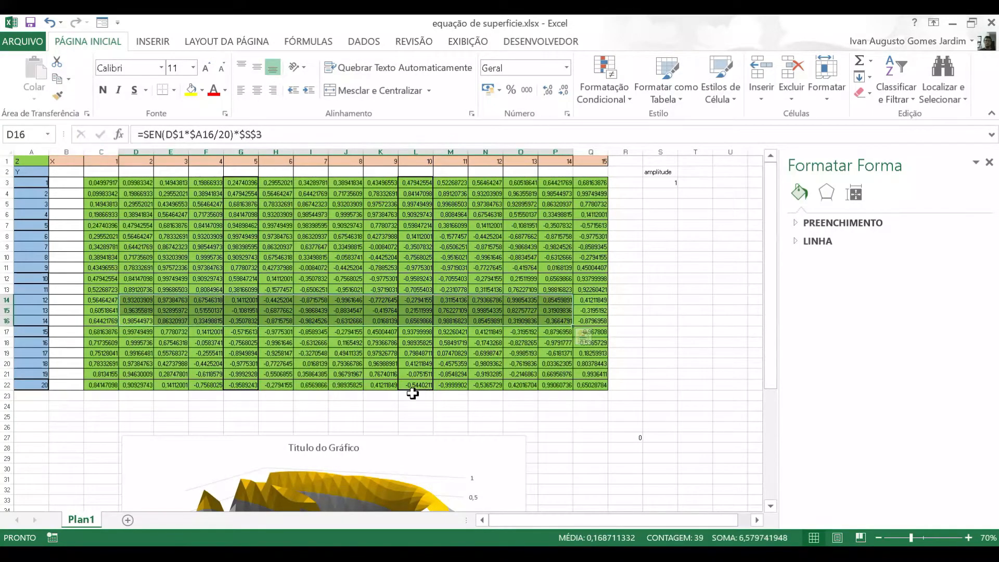
pyautogui.scroll(-3, 412, 391)
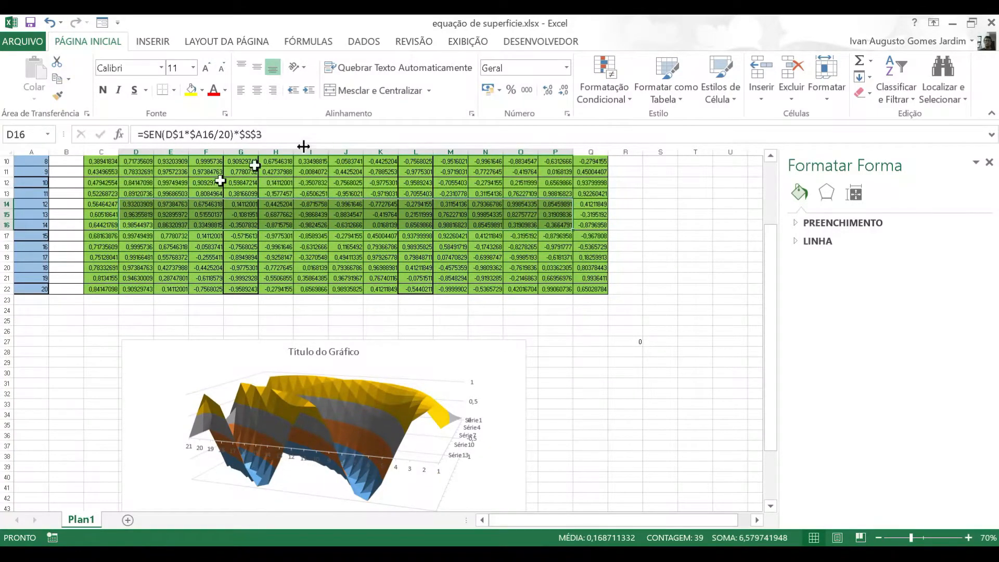
pyautogui.scroll(3, 312, 250)
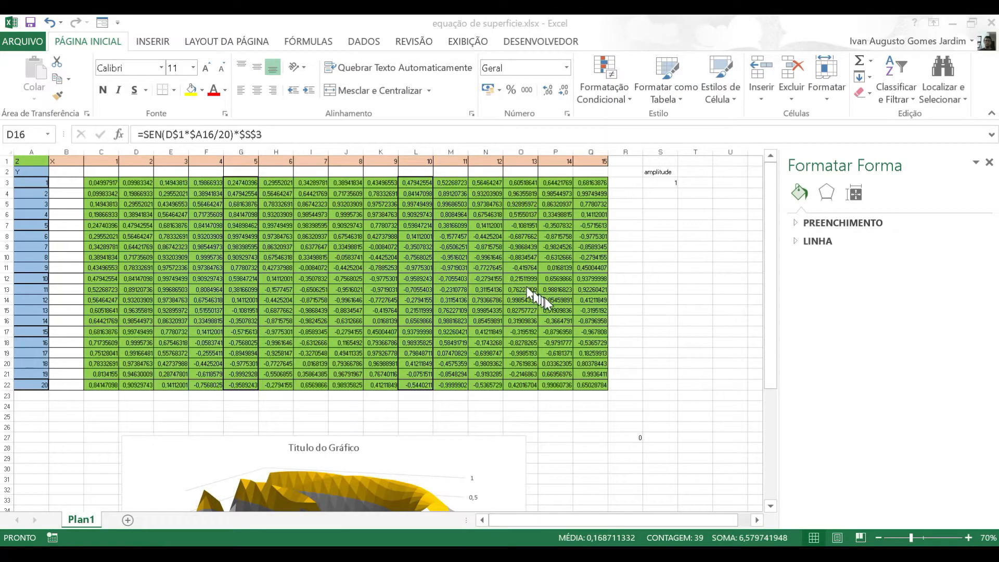
# Review the full table range A1:Q22 and the Z values within it against the shape of the surface chart.
pyautogui.click(607, 298)
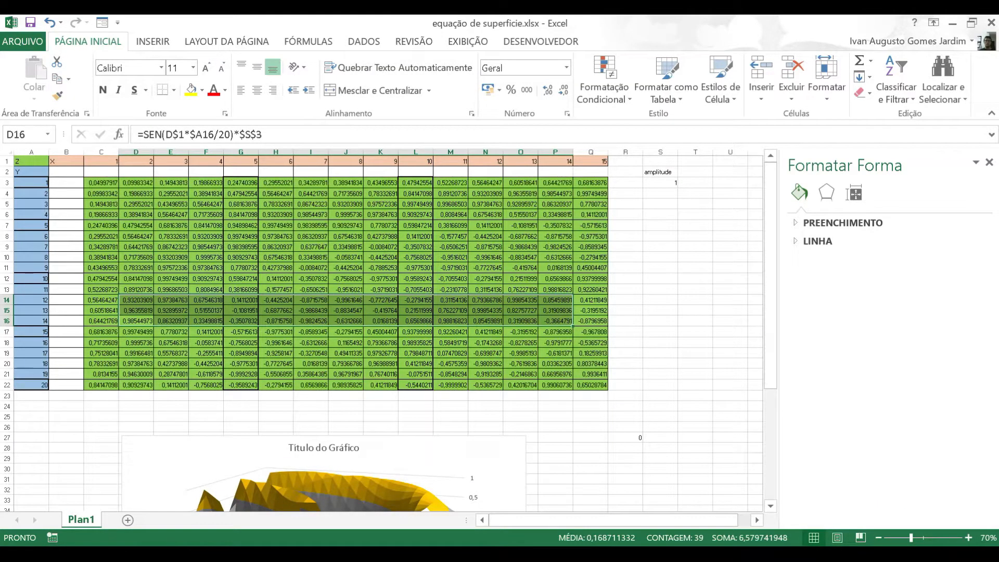
pyautogui.click(695, 354)
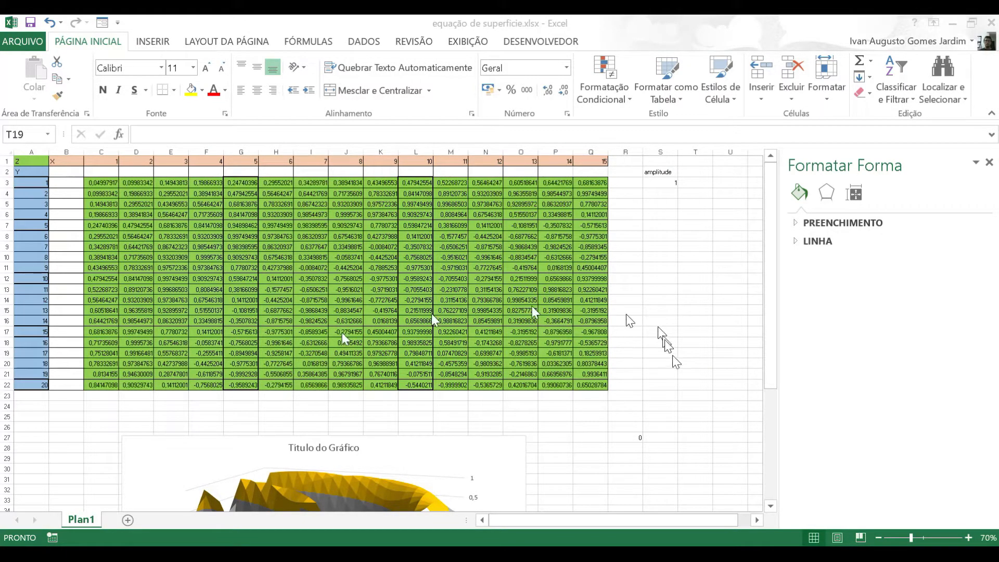
pyautogui.click(590, 384)
pyautogui.moveTo(591, 385); pyautogui.dragTo(31, 161)
pyautogui.click(423, 309)
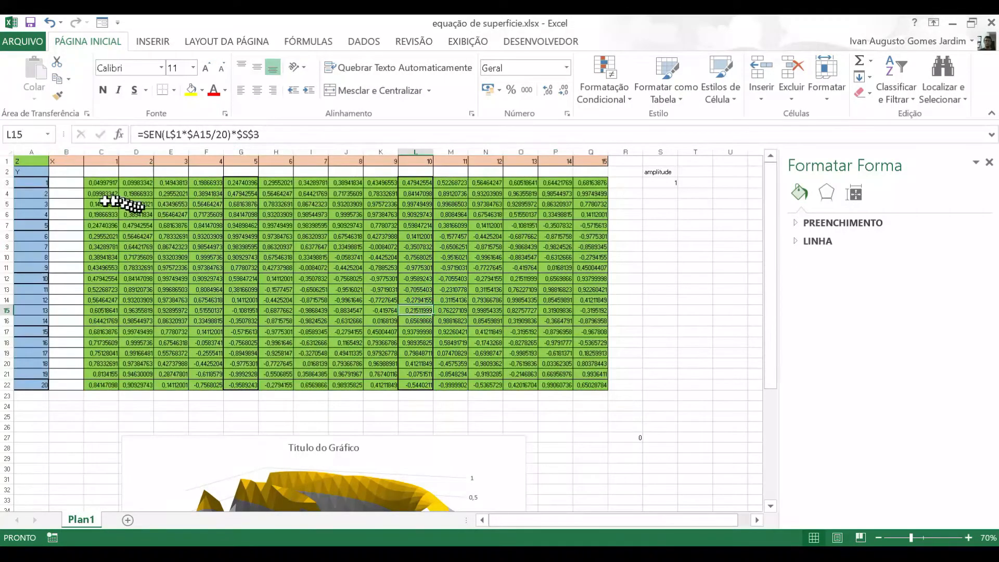
pyautogui.moveTo(91, 185); pyautogui.dragTo(455, 320)
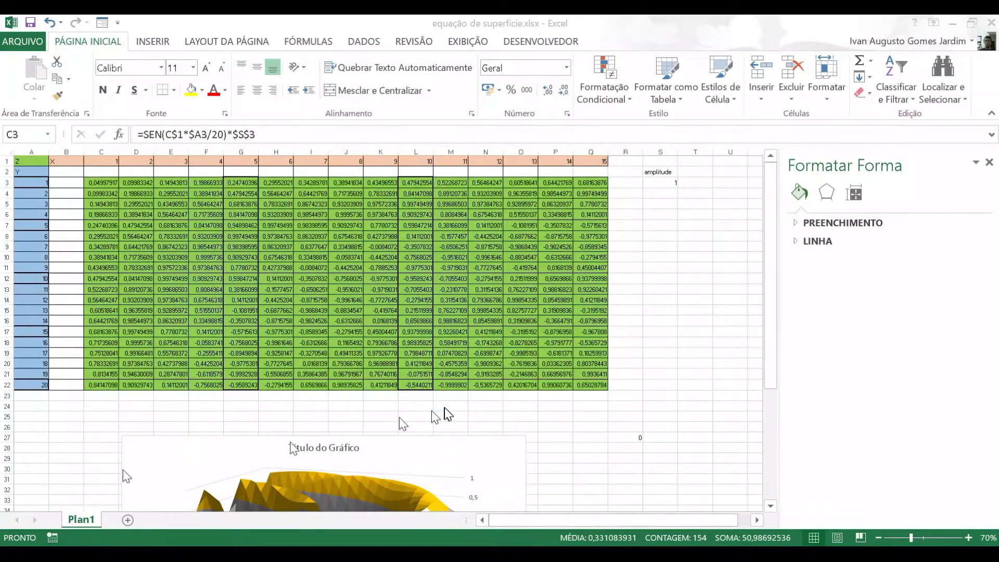
pyautogui.click(621, 425)
pyautogui.scroll(-4, 599, 424)
pyautogui.click(602, 425)
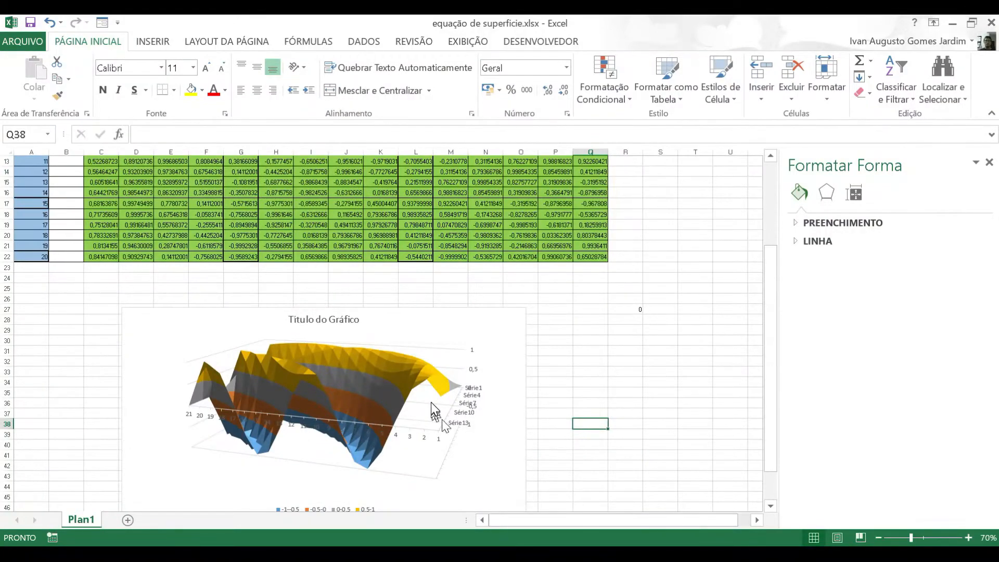
pyautogui.scroll(4, 430, 402)
pyautogui.scroll(-5, 125, 256)
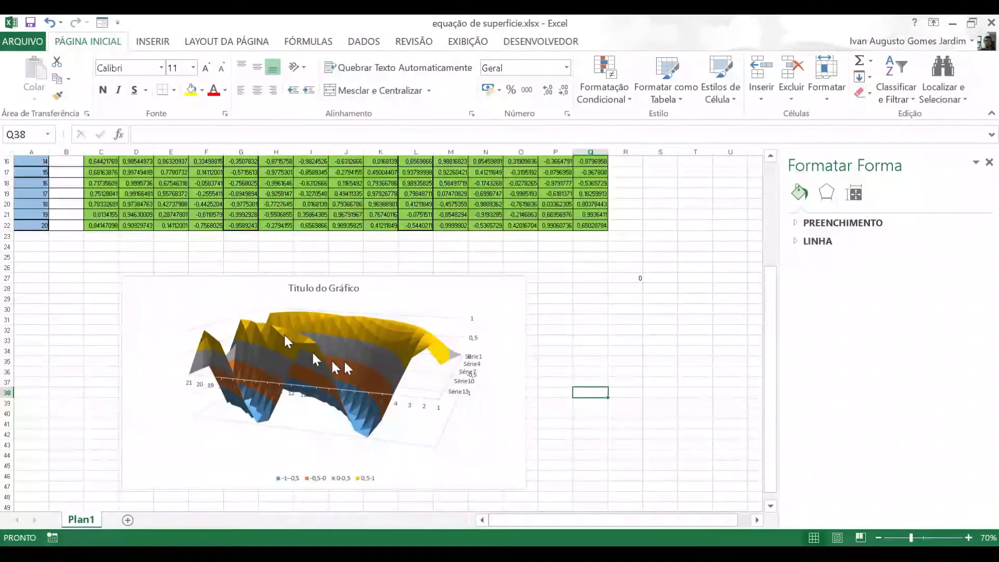
pyautogui.scroll(5, 404, 372)
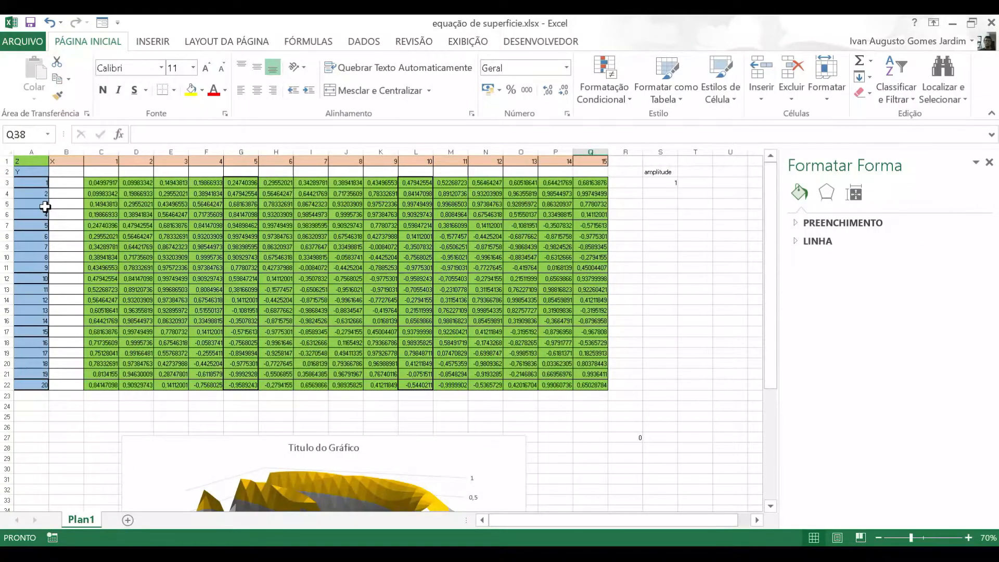
# Examine the first row C3:Q3 and first column C3:C22 of the Z values, along with the formulas in D7 and F11.
pyautogui.moveTo(103, 183); pyautogui.dragTo(602, 183)
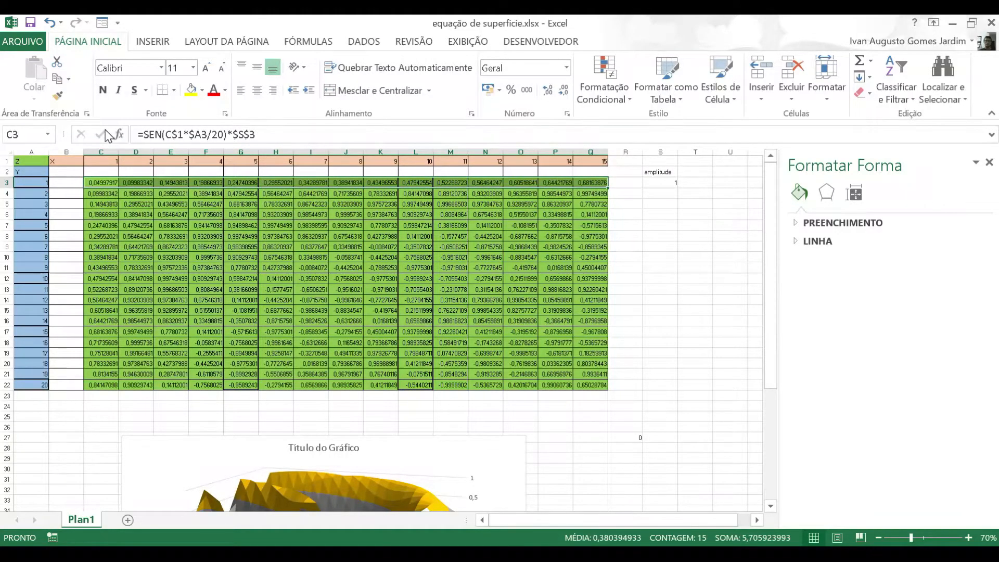
pyautogui.click(108, 286)
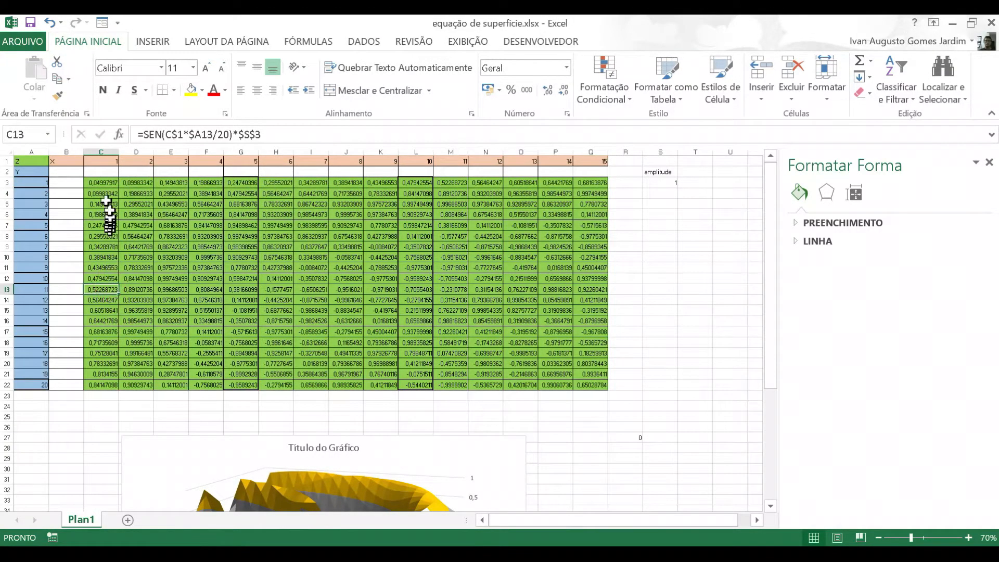
pyautogui.moveTo(101, 189); pyautogui.dragTo(101, 379)
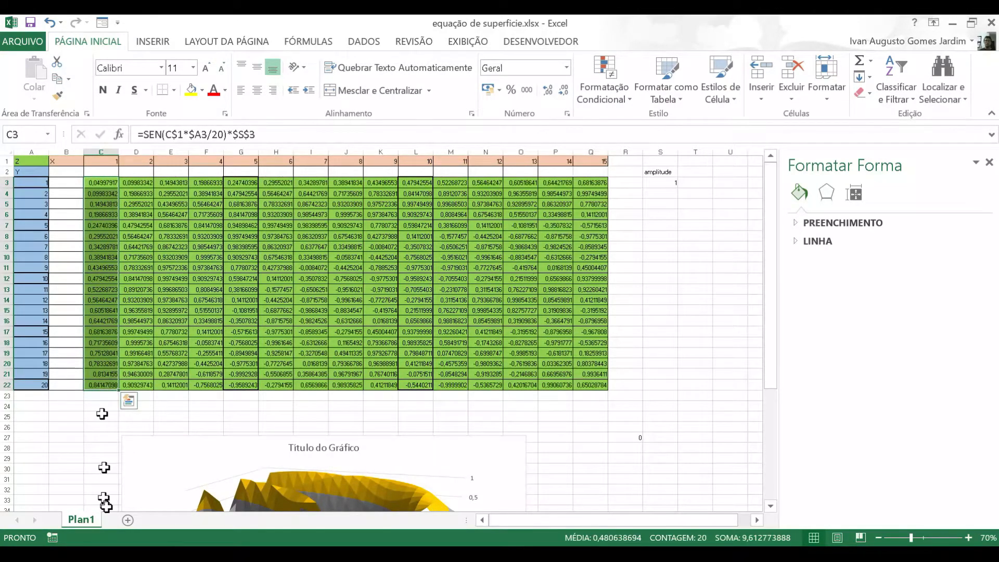
pyautogui.click(143, 227)
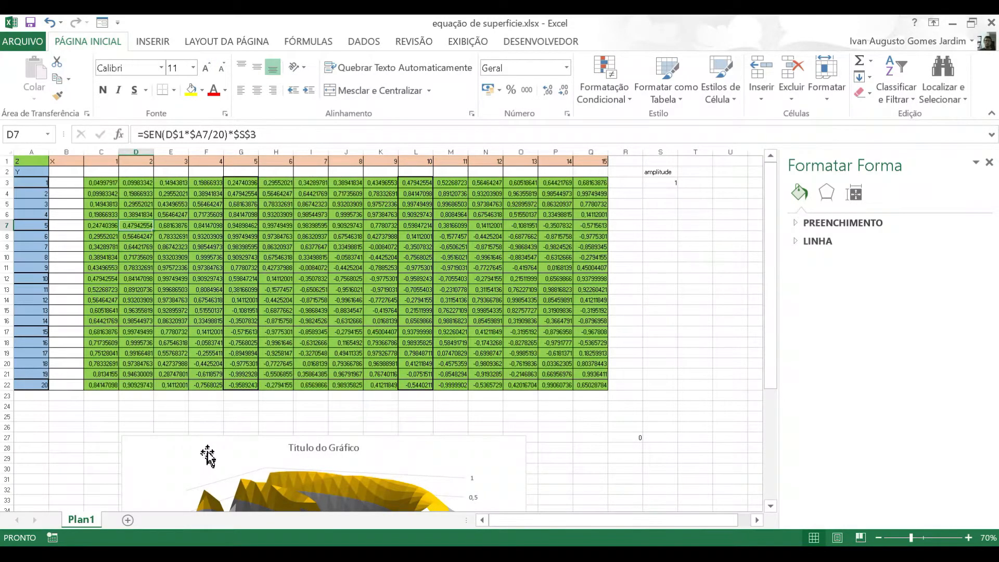
pyautogui.click(206, 267)
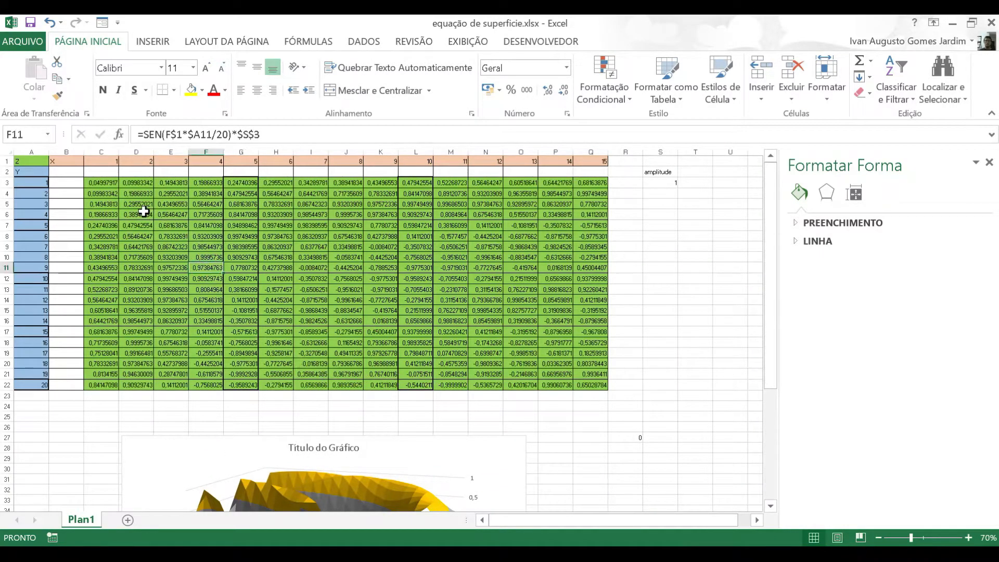
# Fill the first column of Z values, C3:C22, with standard red.
pyautogui.moveTo(101, 183); pyautogui.dragTo(98, 385)
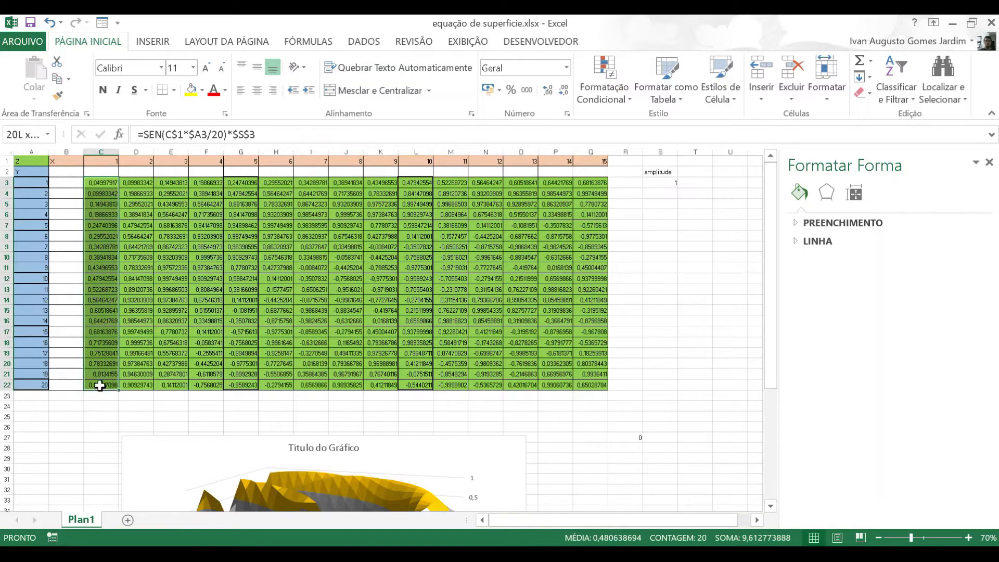
pyautogui.click(202, 92)
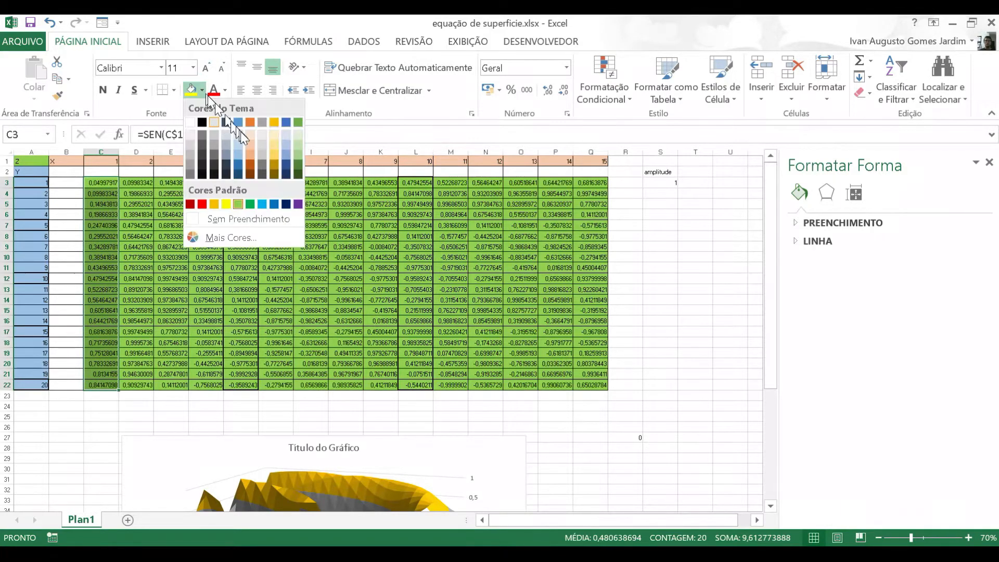
pyautogui.click(200, 203)
# Apply the same red fill to rows 3 to 22 of columns F, I, L, O and Q.
pyautogui.click(206, 185)
pyautogui.moveTo(205, 186); pyautogui.dragTo(207, 385)
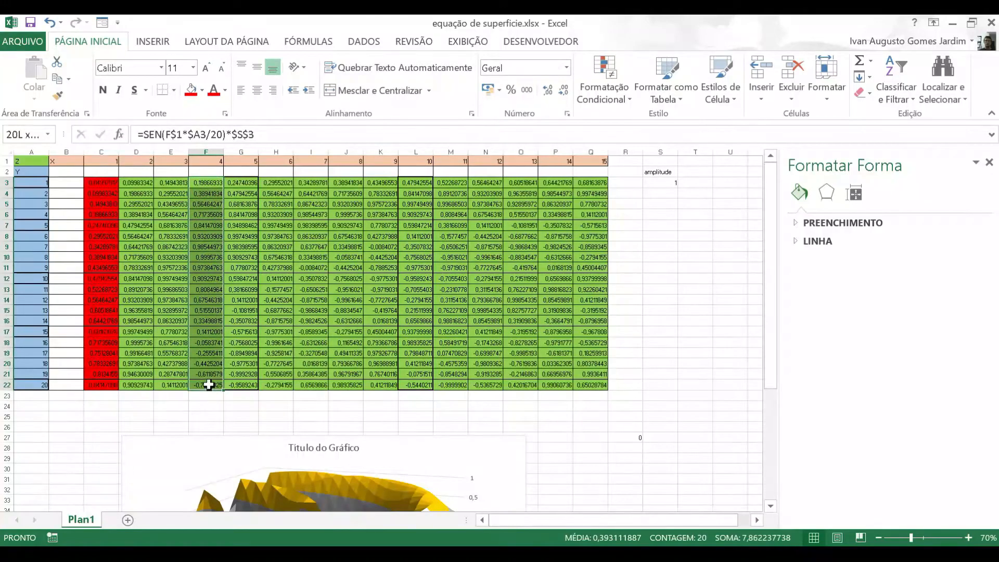
pyautogui.click(190, 89)
pyautogui.moveTo(305, 182); pyautogui.dragTo(315, 386)
pyautogui.click(191, 89)
pyautogui.moveTo(415, 182); pyautogui.dragTo(416, 386)
pyautogui.click(191, 89)
pyautogui.moveTo(518, 183); pyautogui.dragTo(525, 384)
pyautogui.click(191, 90)
pyautogui.moveTo(602, 180); pyautogui.dragTo(593, 386)
pyautogui.click(191, 90)
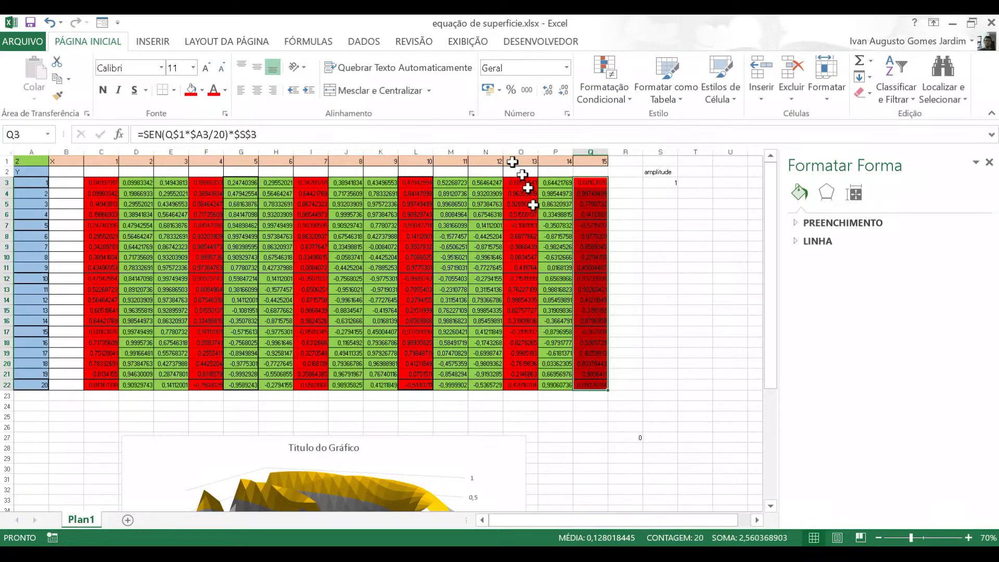
# Fill the first row of Z values, C3:Q3, with the lighter theme gold.
pyautogui.moveTo(555, 225); pyautogui.dragTo(551, 215)
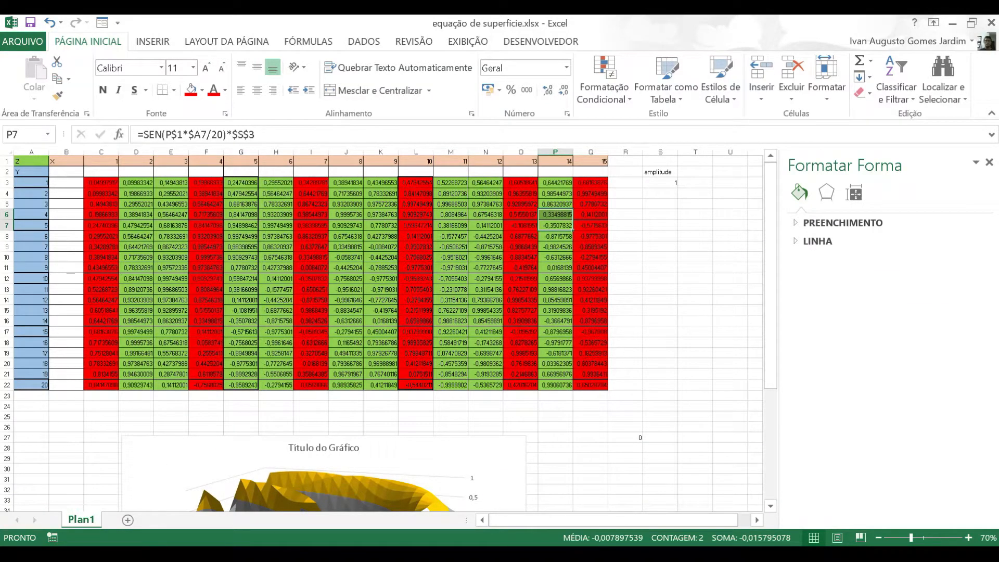
pyautogui.click(94, 182)
pyautogui.moveTo(94, 182); pyautogui.dragTo(583, 179)
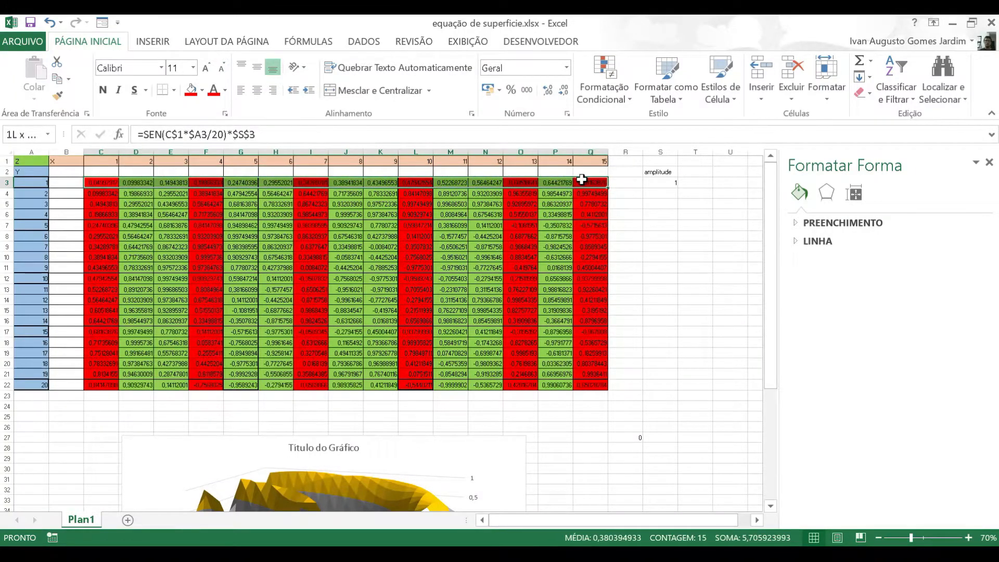
pyautogui.click(201, 91)
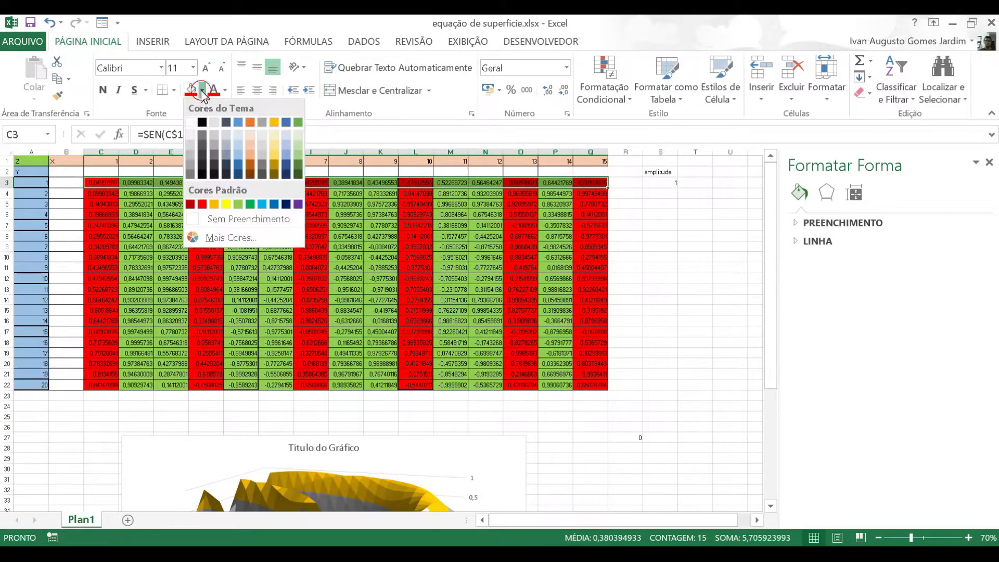
pyautogui.click(273, 156)
# Apply the same gold fill to columns C to Q in rows 6, 9, 12, 15, 18 and 22.
pyautogui.click(93, 223)
pyautogui.moveTo(96, 214); pyautogui.dragTo(585, 219)
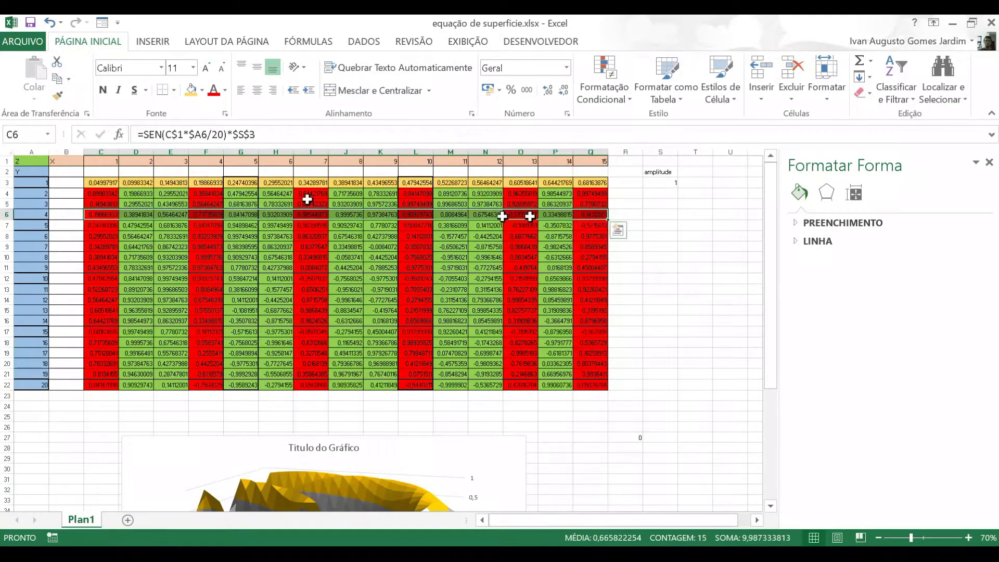
pyautogui.click(191, 90)
pyautogui.moveTo(100, 248); pyautogui.dragTo(593, 249)
pyautogui.click(190, 90)
pyautogui.moveTo(98, 281); pyautogui.dragTo(590, 280)
pyautogui.click(191, 90)
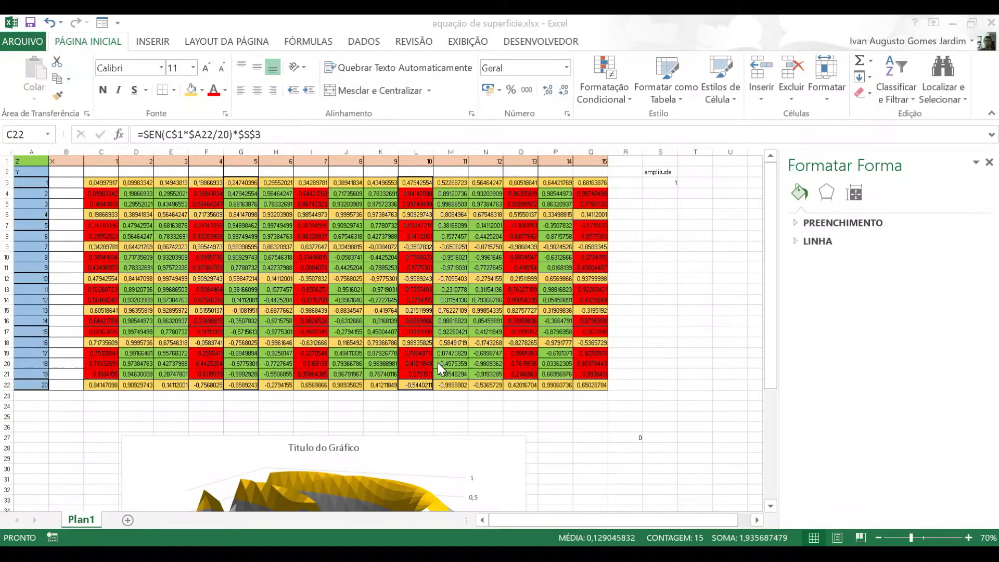
pyautogui.hotkey('ctrl', 'shift', 'Right')
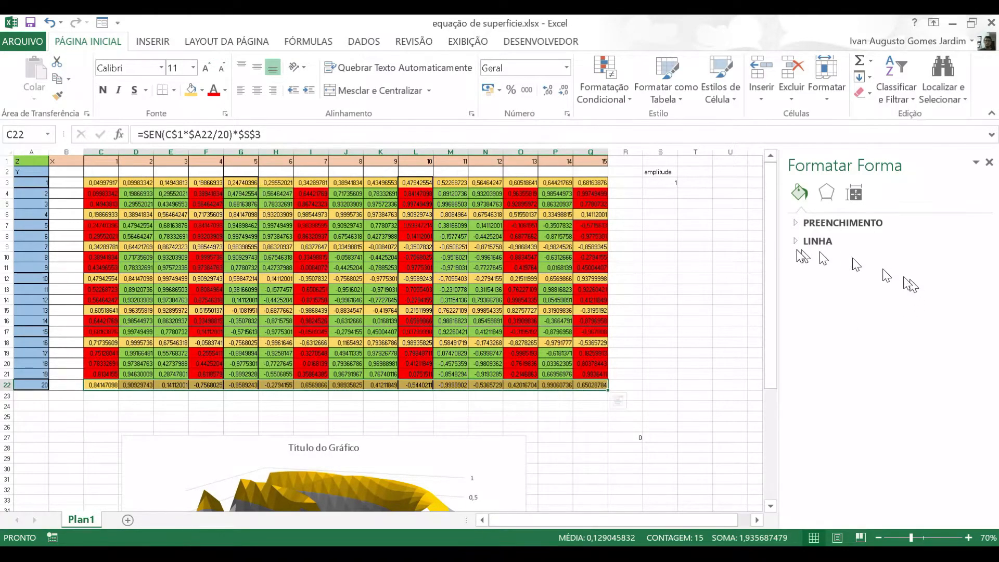
pyautogui.moveTo(771, 291); pyautogui.dragTo(739, 388)
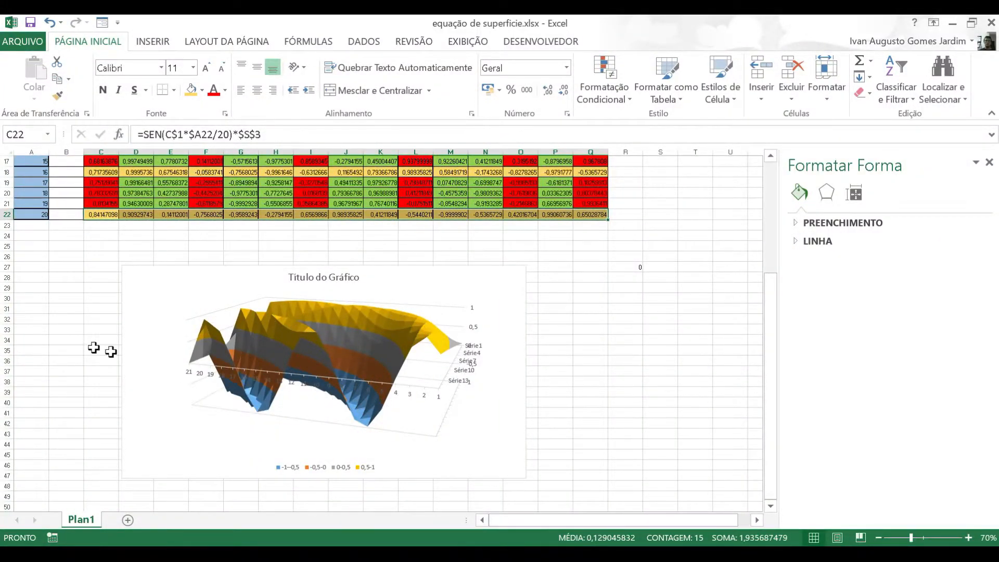
pyautogui.scroll(6, 364, 312)
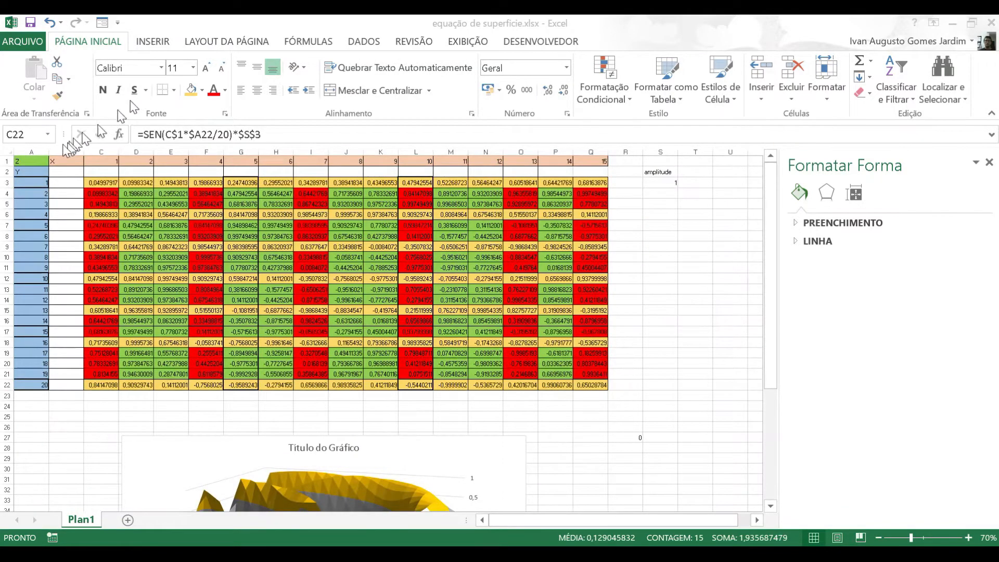
# Relabel the table's corner headings, setting A1 to Y and A2 to Z.
pyautogui.click(25, 162)
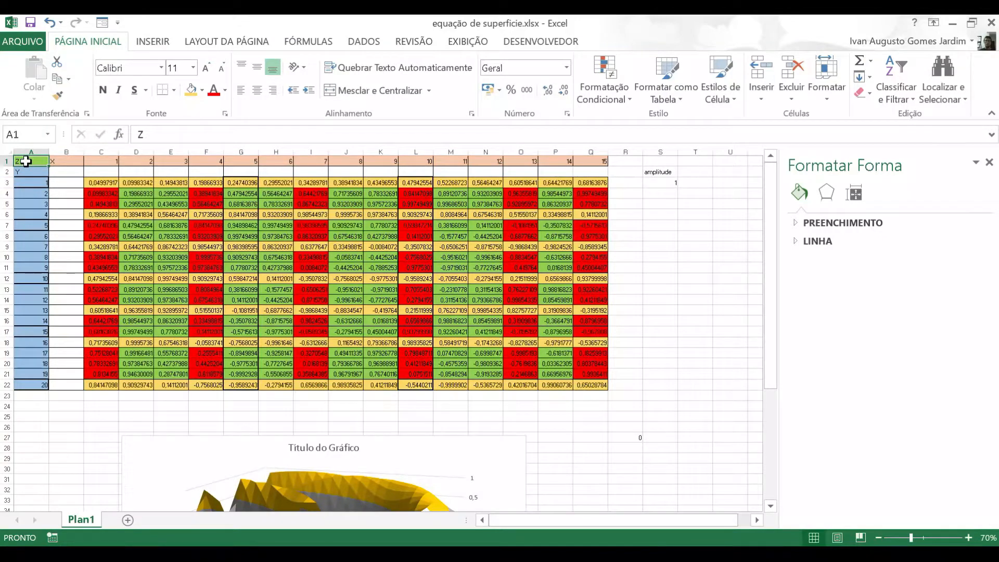
pyautogui.write('Y')
pyautogui.press('Return')
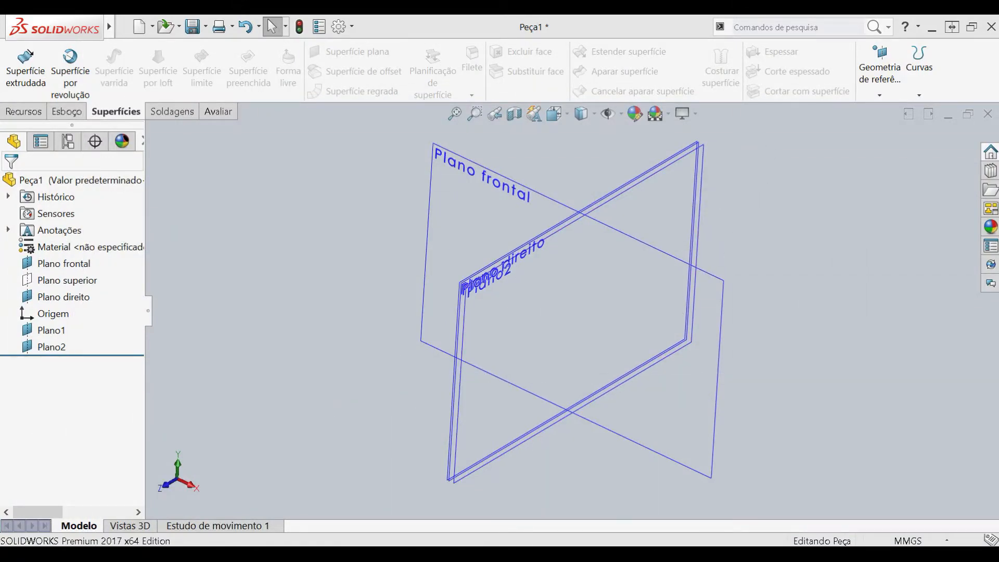
# Switch to SOLIDWORKS and review the offset distances of Plano1 and Plano2 from Plano direito.
pyautogui.hotkey('alt', 'Tab')
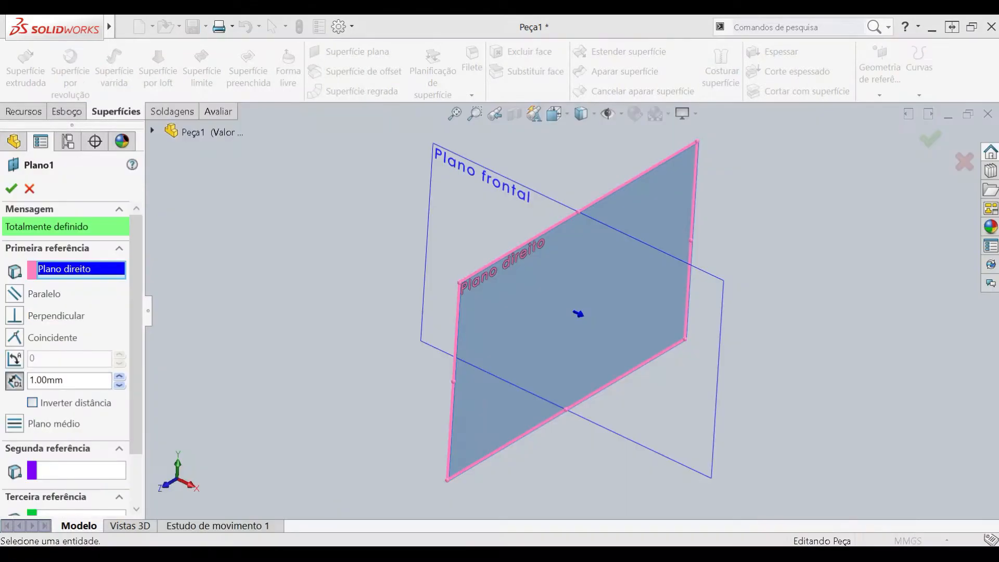
pyautogui.click(12, 194)
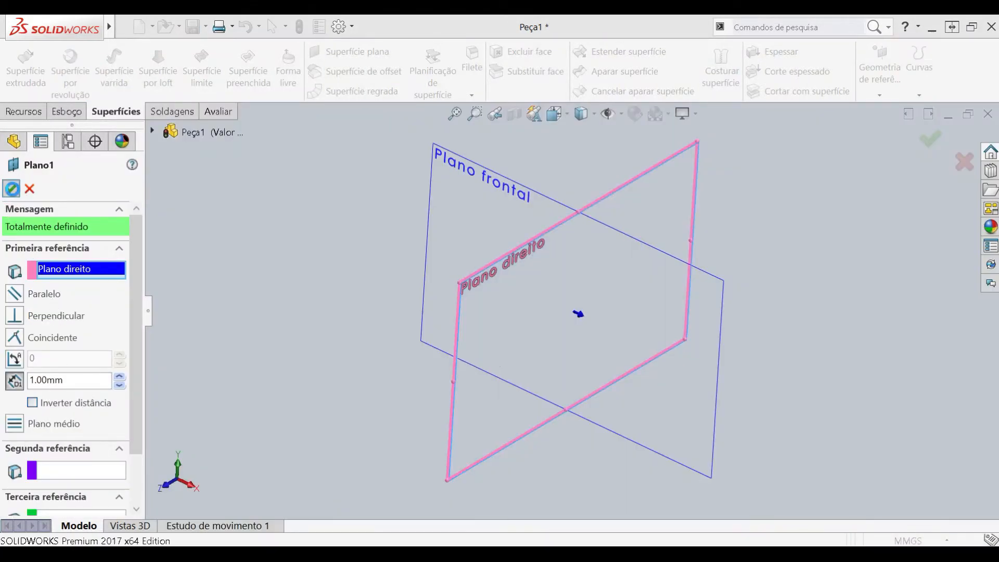
pyautogui.click(59, 348)
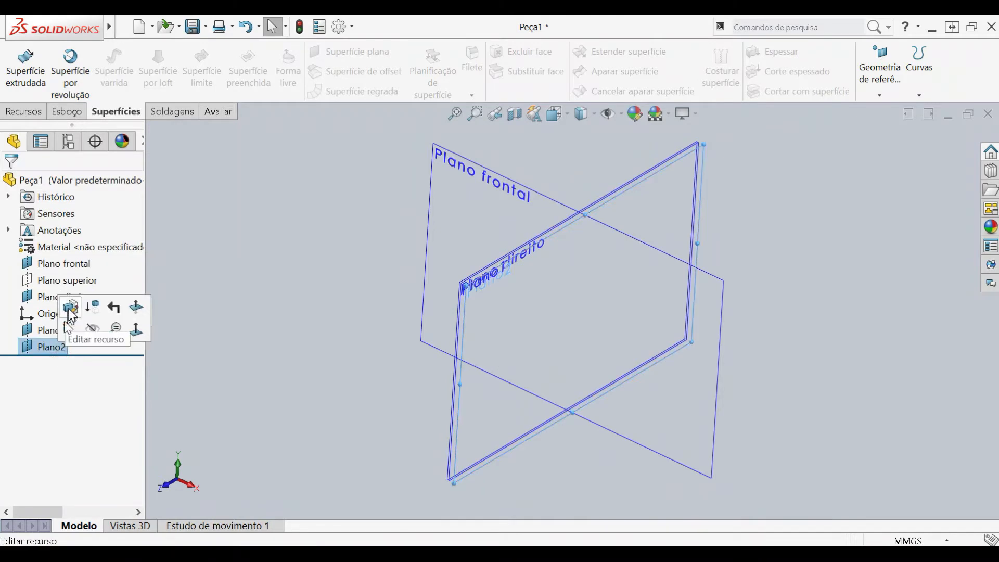
pyautogui.click(71, 308)
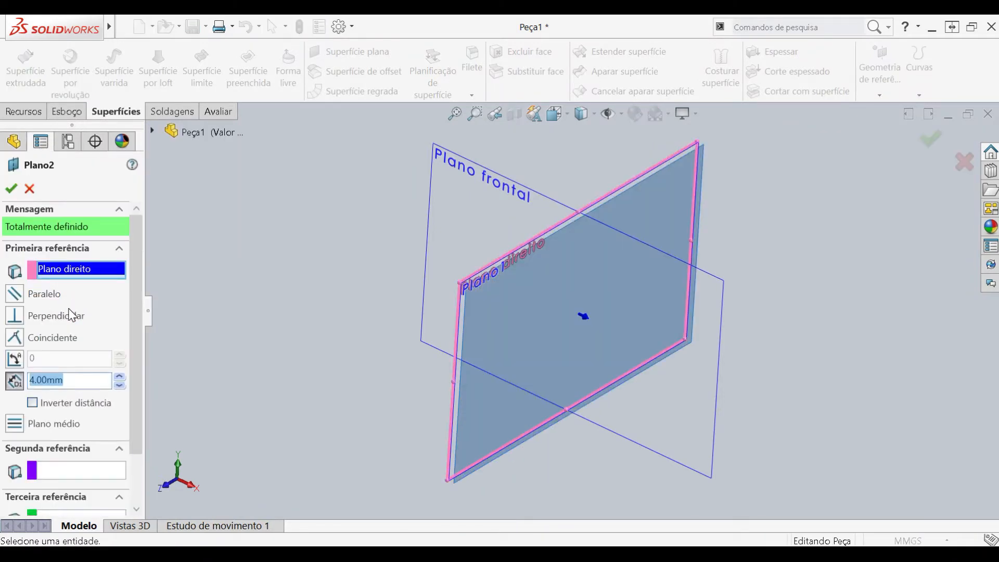
pyautogui.click(11, 188)
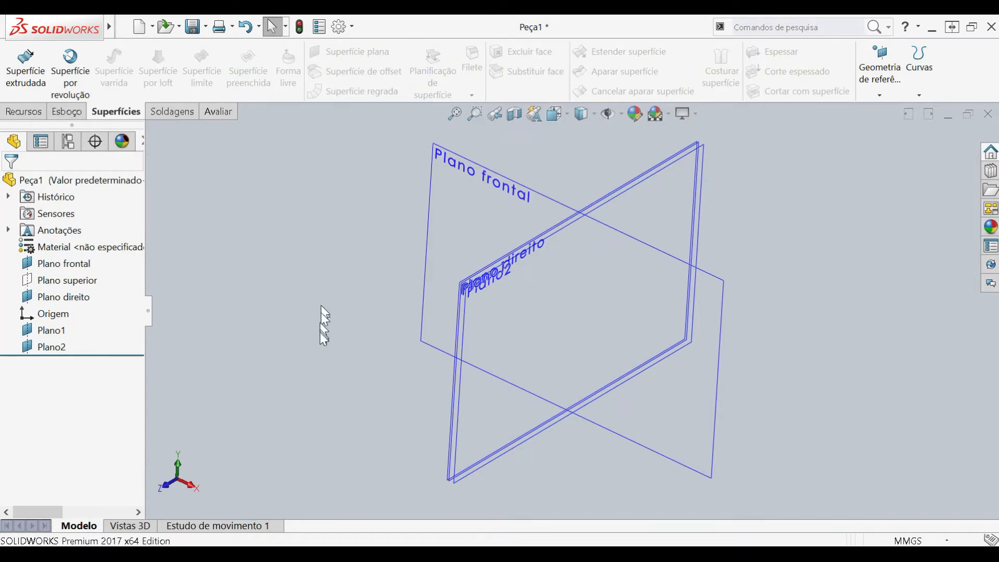
# Create four more reference planes, Plano3 to Plano6, offset from Plano direito.
pyautogui.click(879, 93)
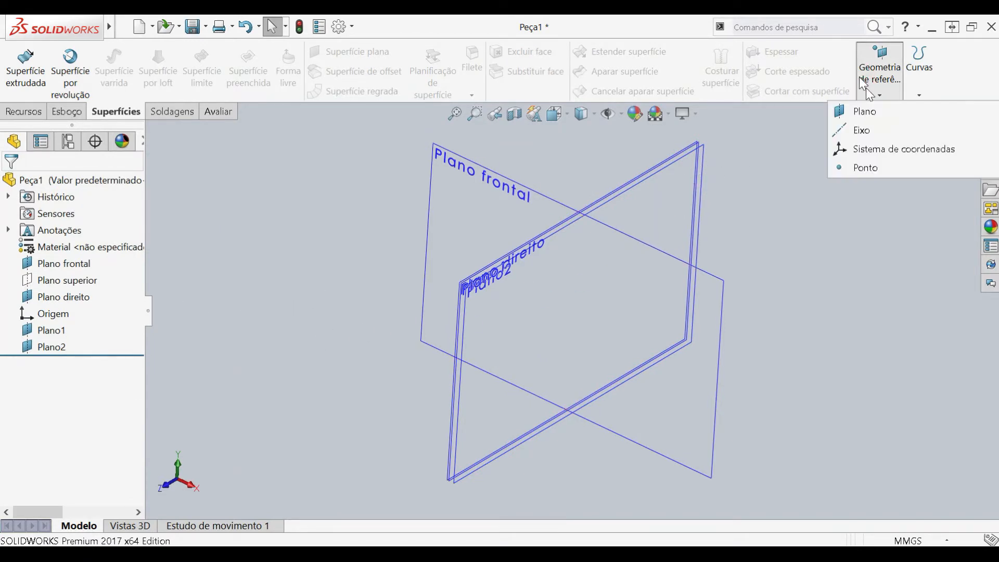
pyautogui.click(887, 114)
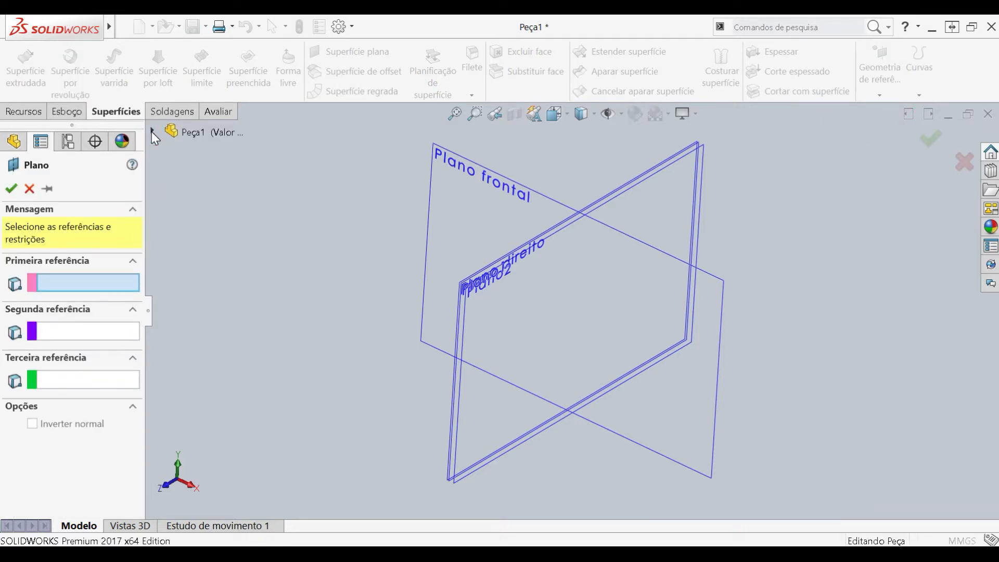
pyautogui.click(152, 131)
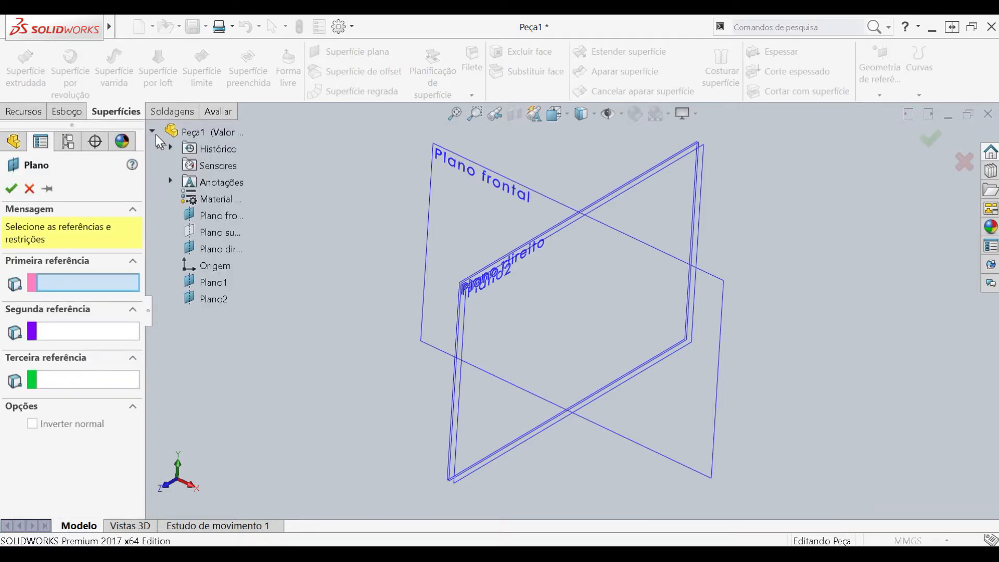
pyautogui.click(215, 244)
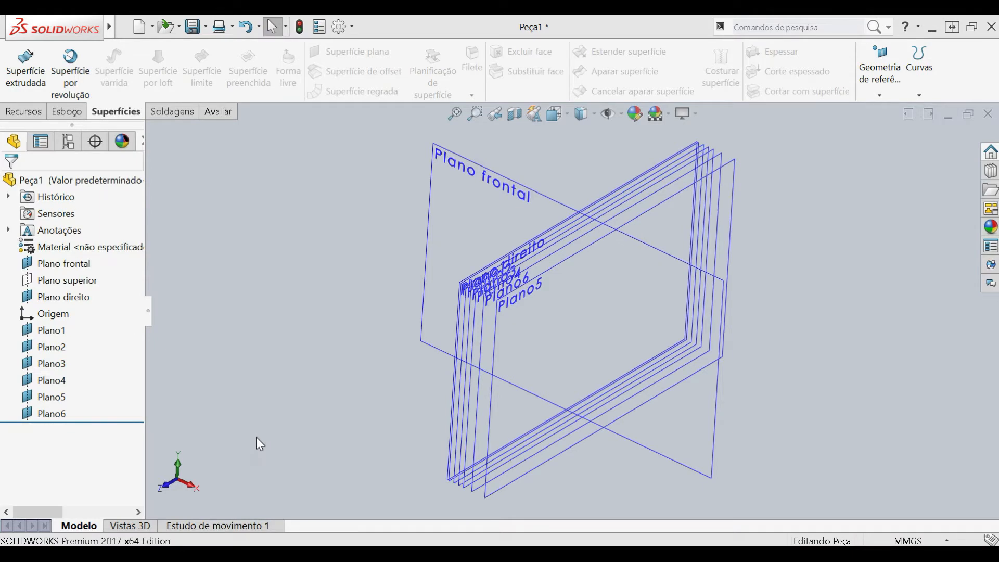
# Rename the six offset planes, Plano1 to Plano6, as x1, x4, x7, x10, x13 and x15.
pyautogui.click(52, 333)
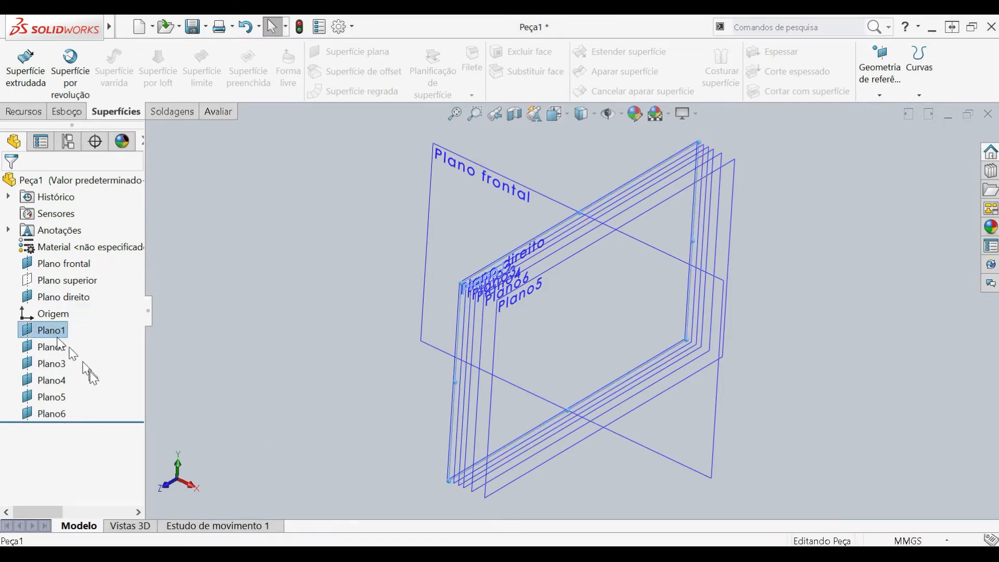
pyautogui.click(49, 333)
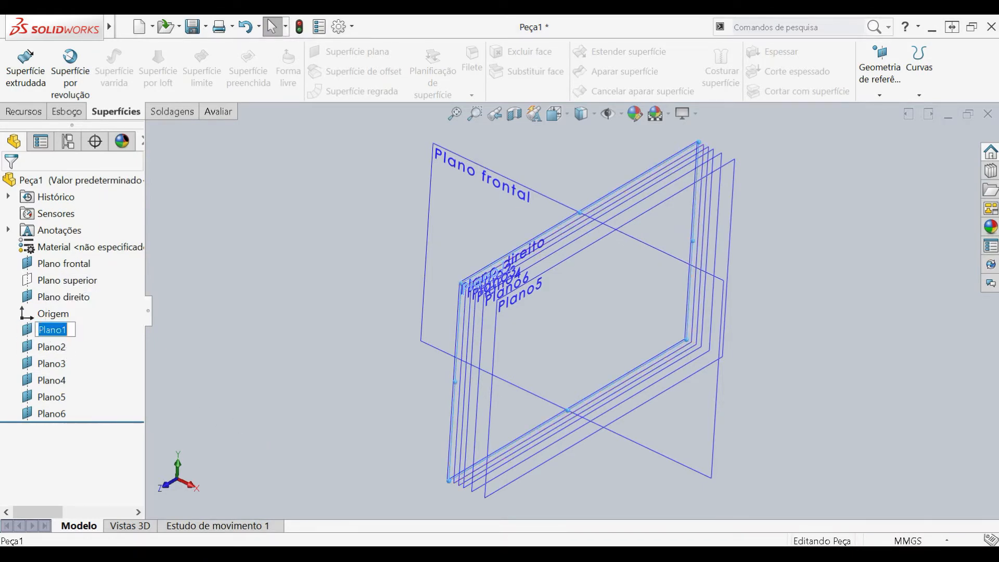
pyautogui.write('x1')
pyautogui.press('Return')
pyautogui.click(49, 348)
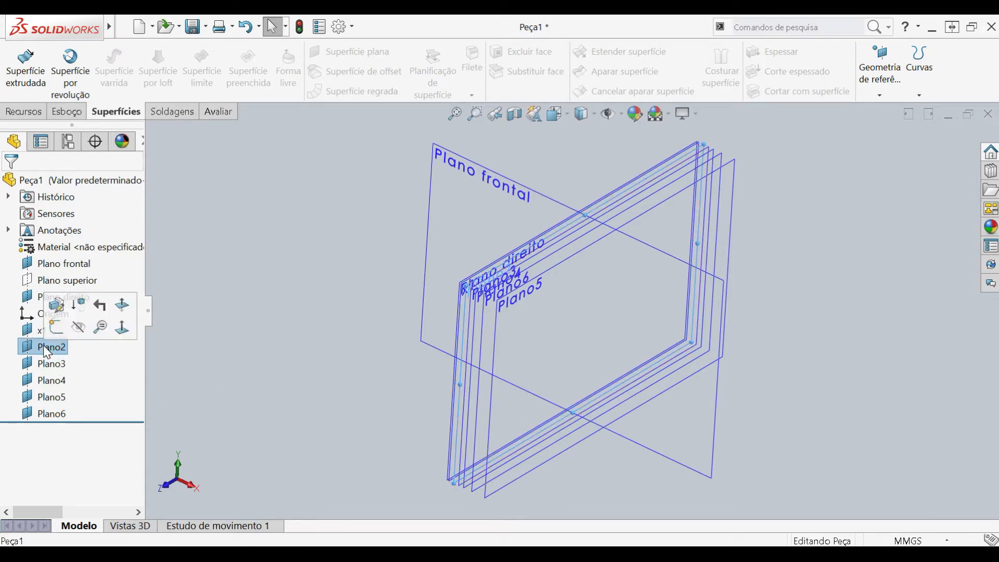
pyautogui.click(42, 345)
pyautogui.write('x4')
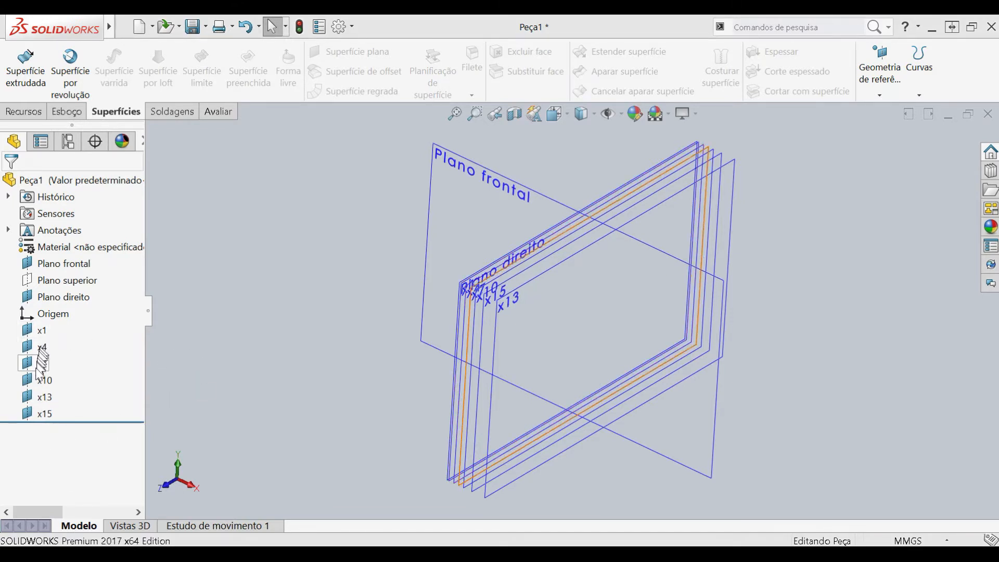
# Bring the Excel table window over the SOLIDWORKS part and compare its X and Z headings with the model's axes.
pyautogui.moveTo(0, 47); pyautogui.dragTo(544, 110)
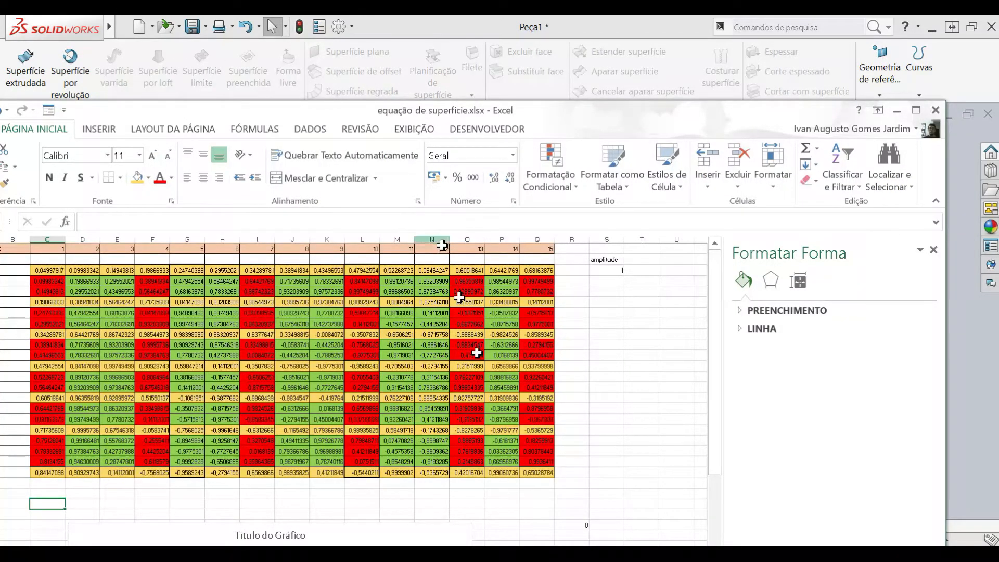
pyautogui.moveTo(395, 114); pyautogui.dragTo(507, 112)
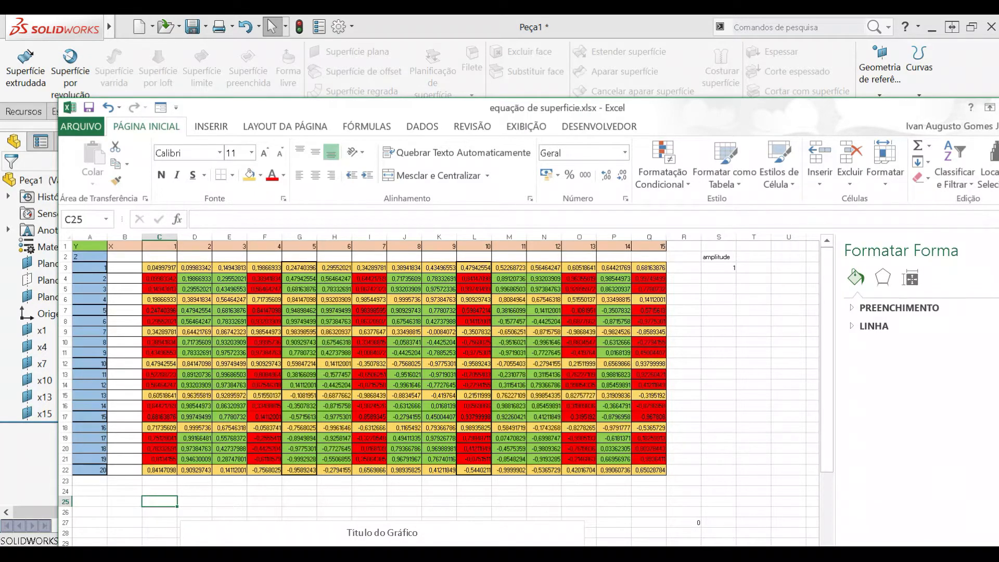
pyautogui.click(39, 485)
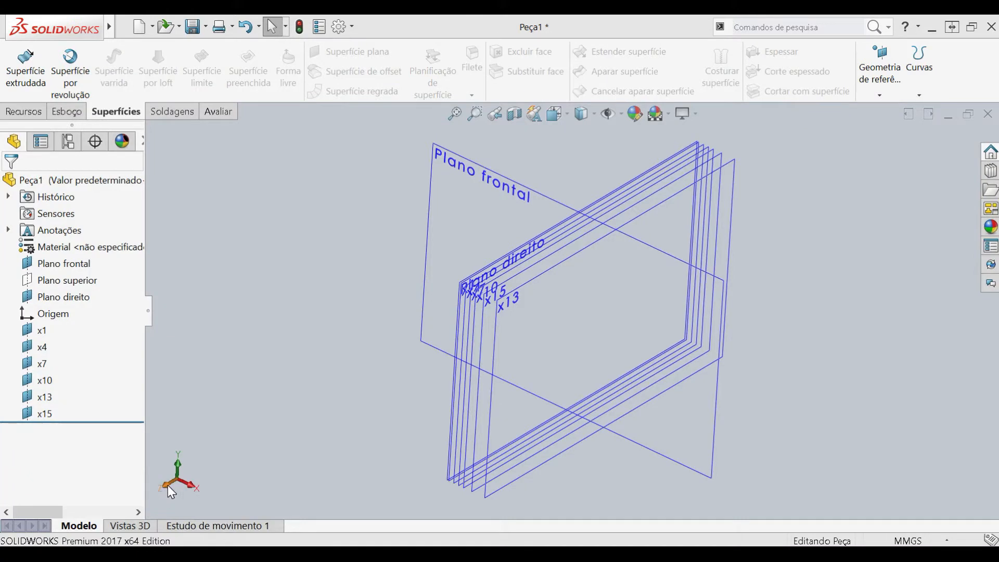
# Create a reference plane offset 1 mm from Plano frontal.
pyautogui.click(55, 261)
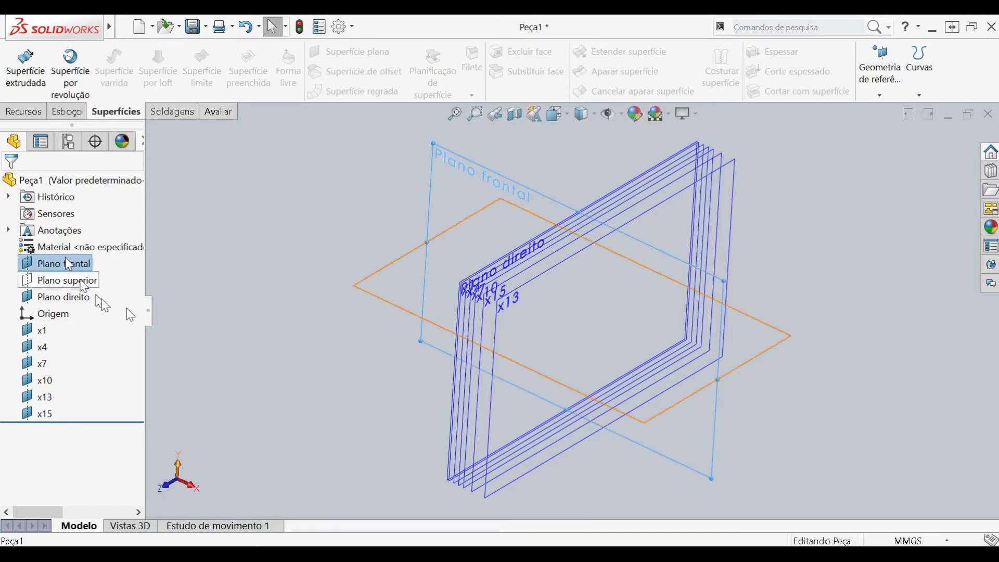
pyautogui.click(904, 56)
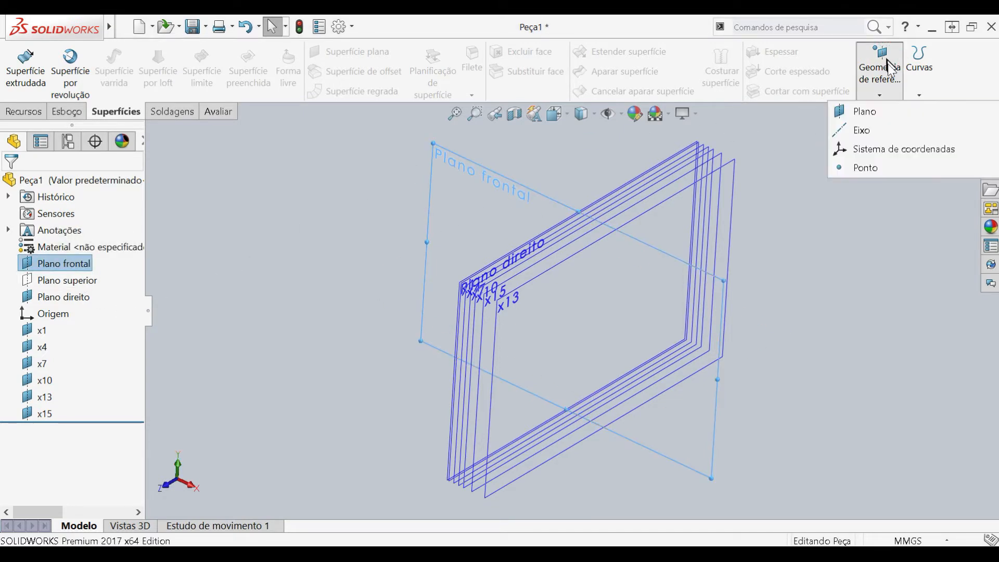
pyautogui.click(876, 108)
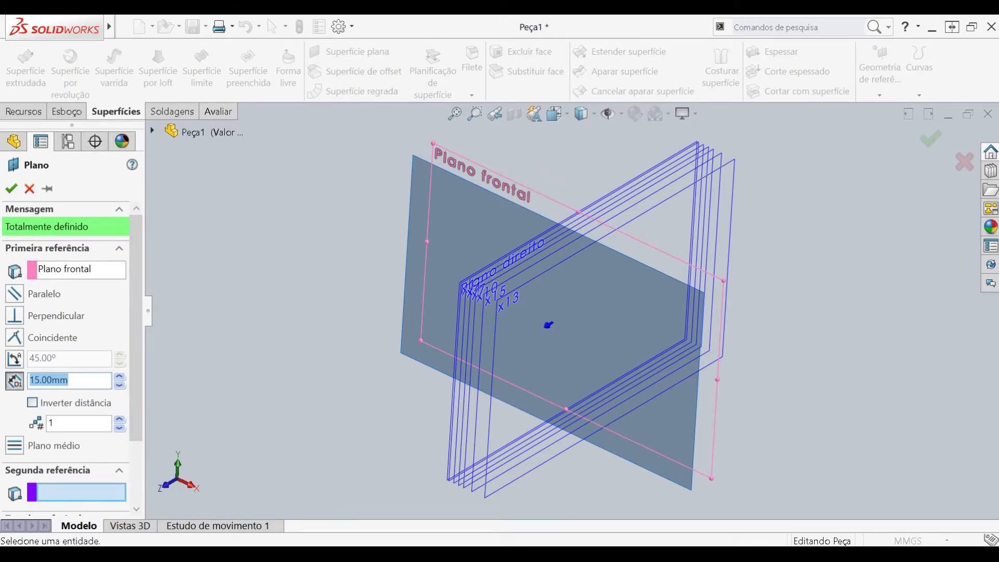
pyautogui.hotkey('alt', 'Tab')
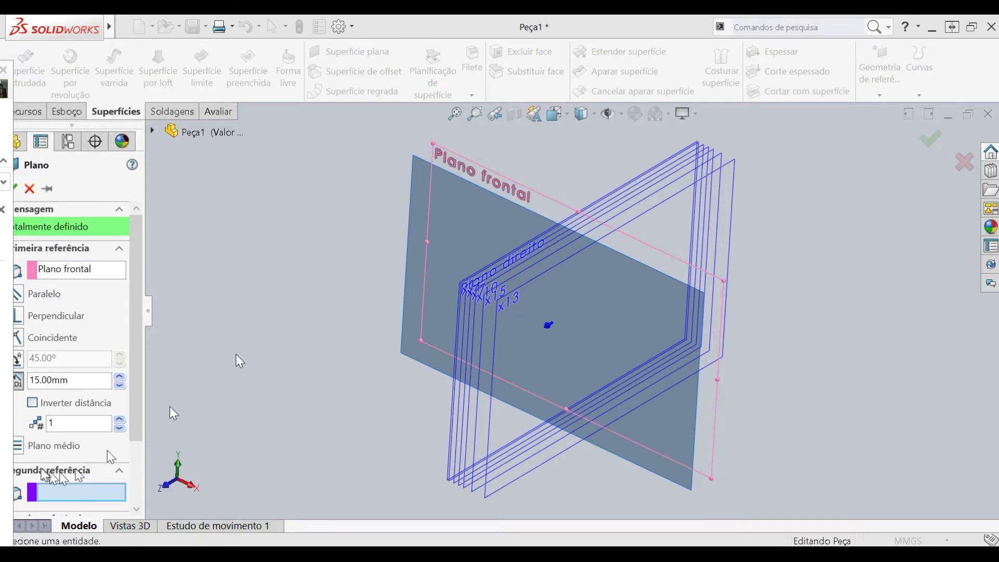
pyautogui.click(77, 384)
pyautogui.moveTo(74, 380); pyautogui.dragTo(10, 385)
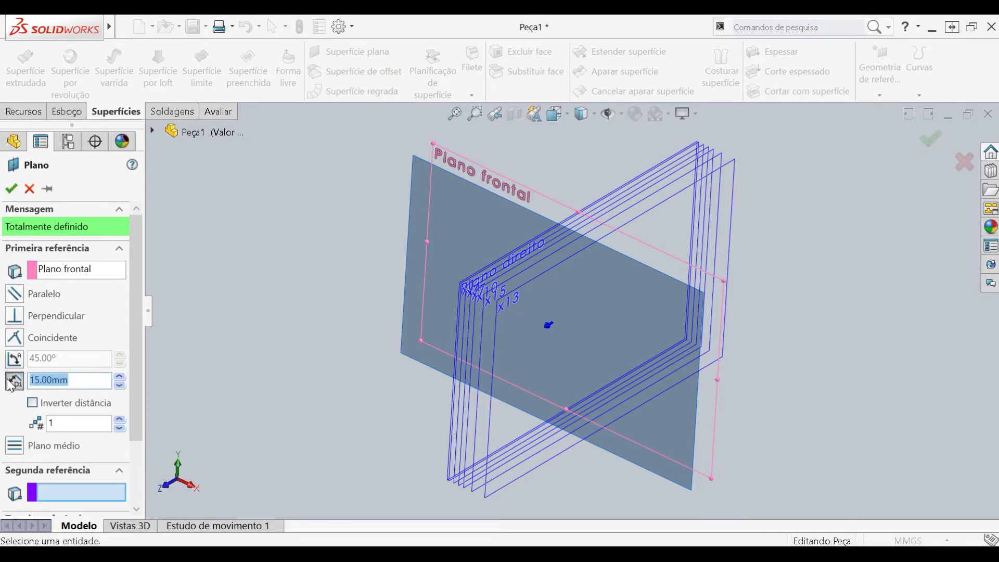
pyautogui.write('1')
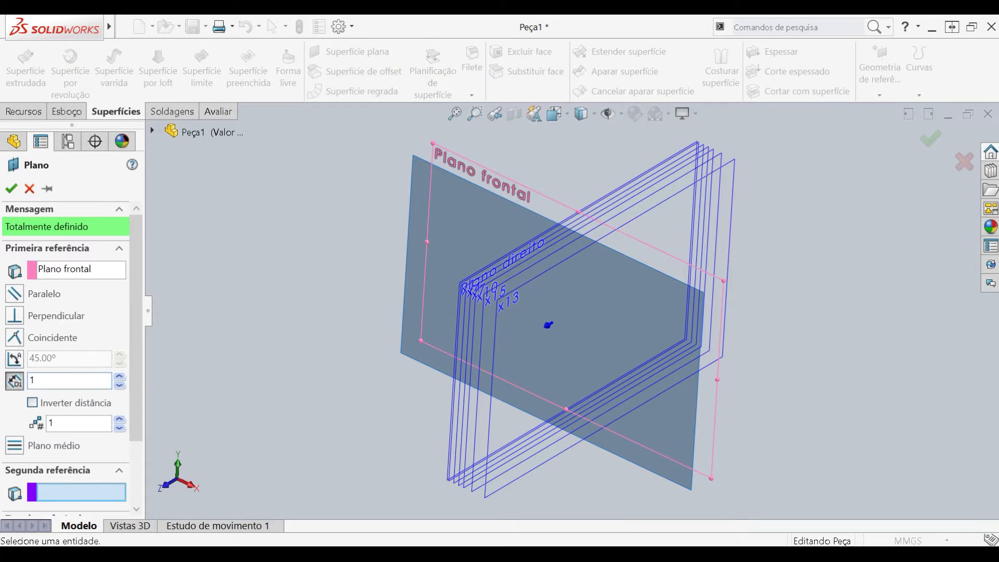
pyautogui.click(11, 189)
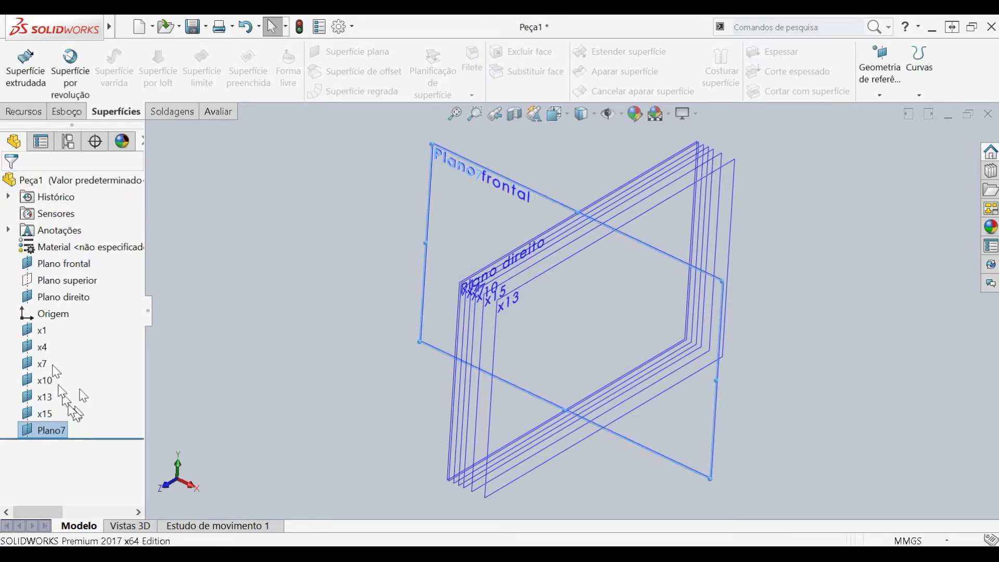
# Create four more reference planes, Plano8 to Plano11, offset from Plano frontal.
pyautogui.click(55, 264)
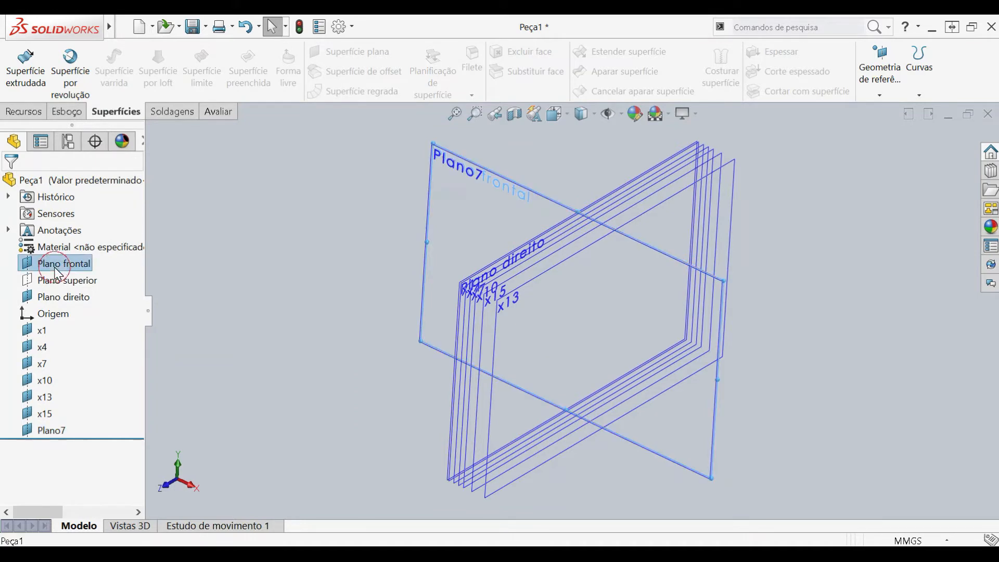
pyautogui.click(863, 73)
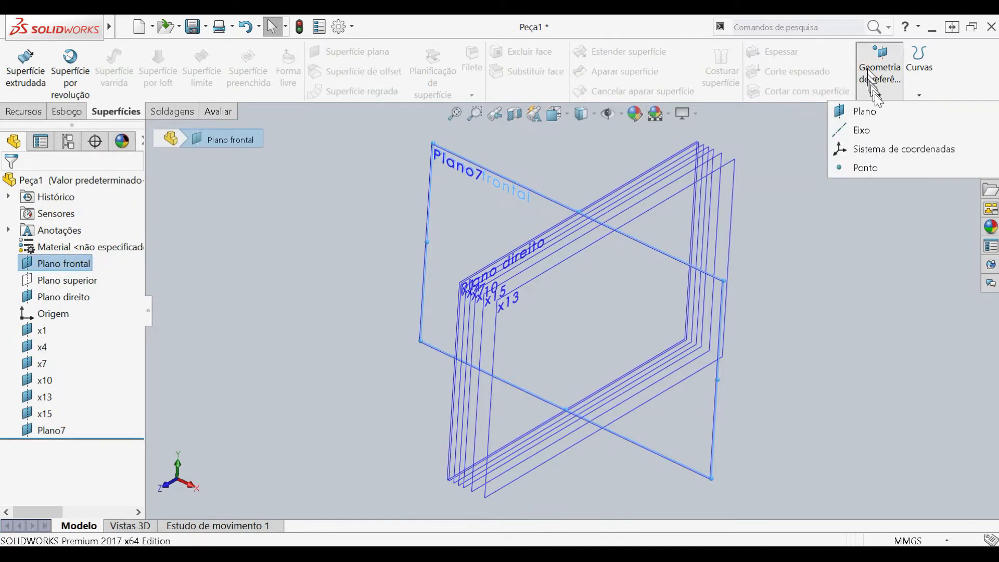
pyautogui.click(879, 108)
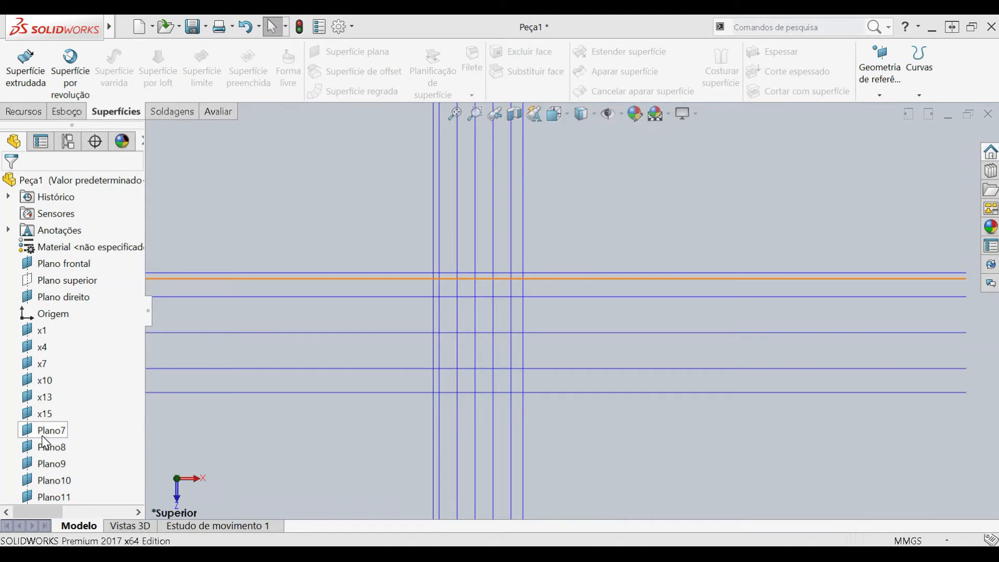
# Rename the frontal offset planes, Plano7 to Plano11, as z1, z4, z10, z16 and z20.
pyautogui.click(42, 435)
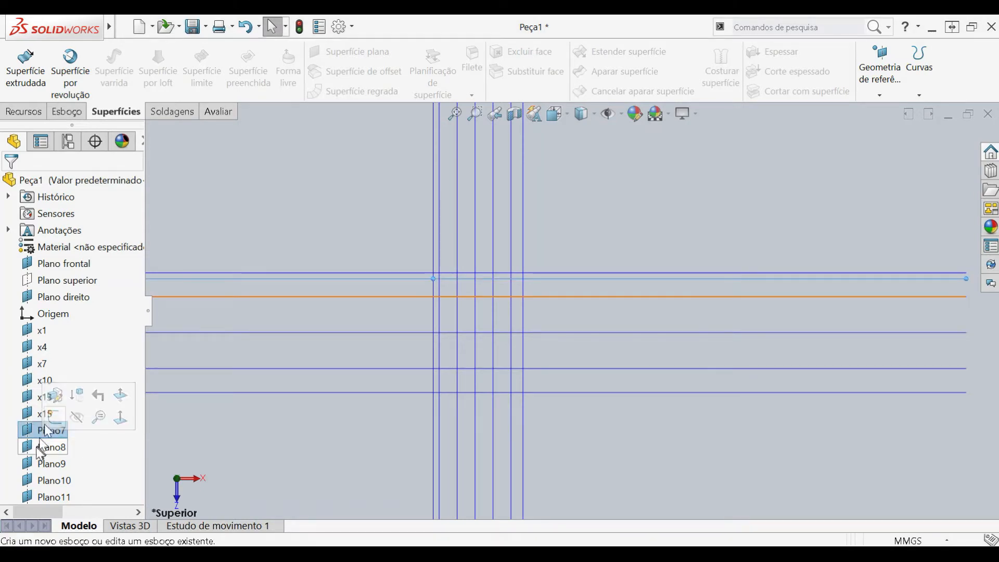
pyautogui.click(41, 432)
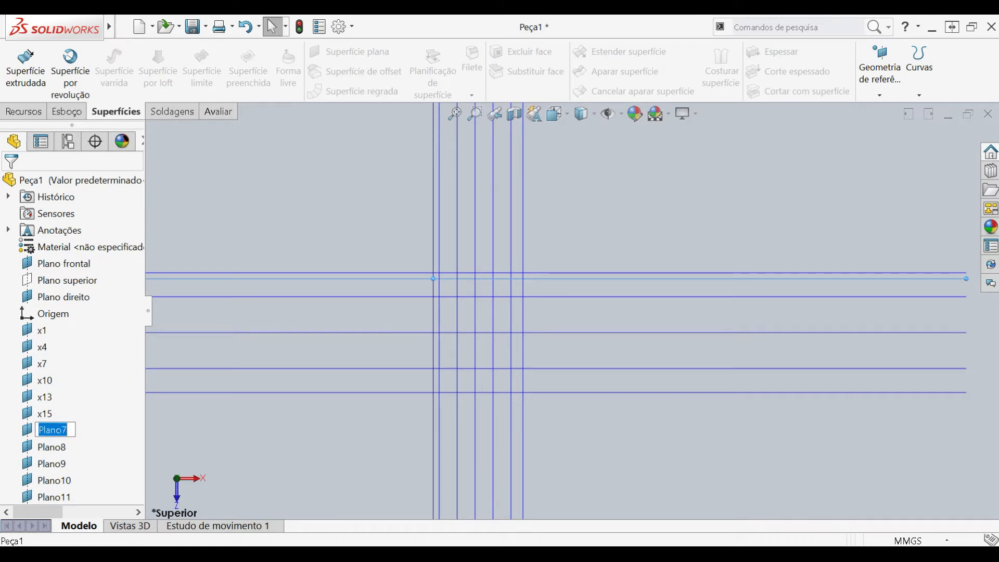
pyautogui.write('z')
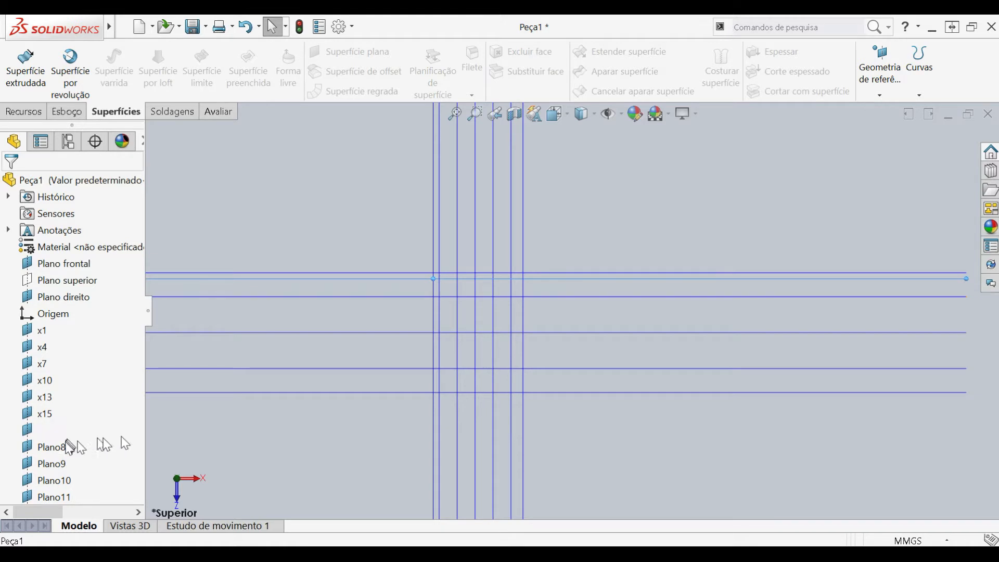
pyautogui.press('Return')
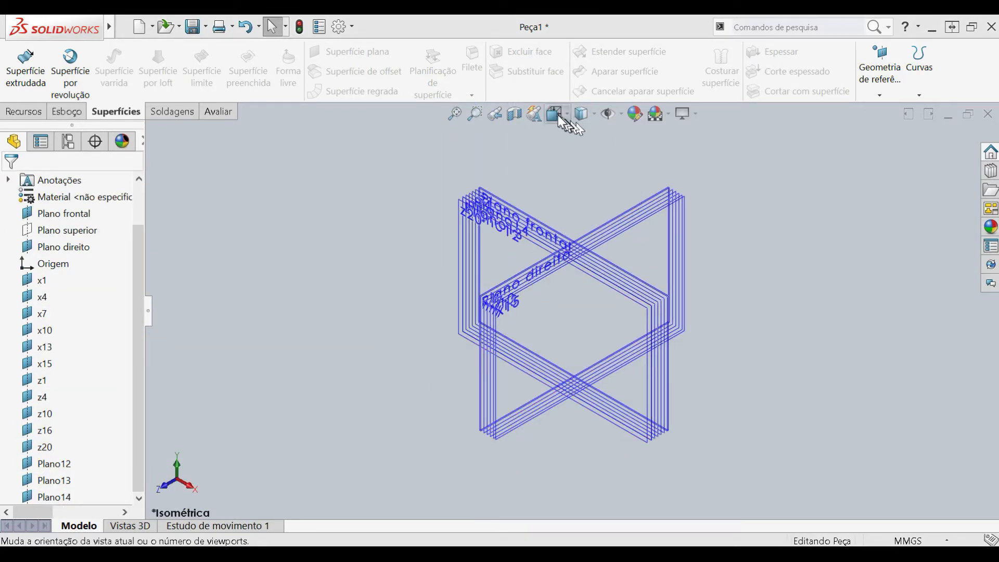
# View the planes from the top and compare their spacing with the Z rows of the Excel table, closing its shape formatting pane.
pyautogui.click(559, 115)
pyautogui.click(573, 160)
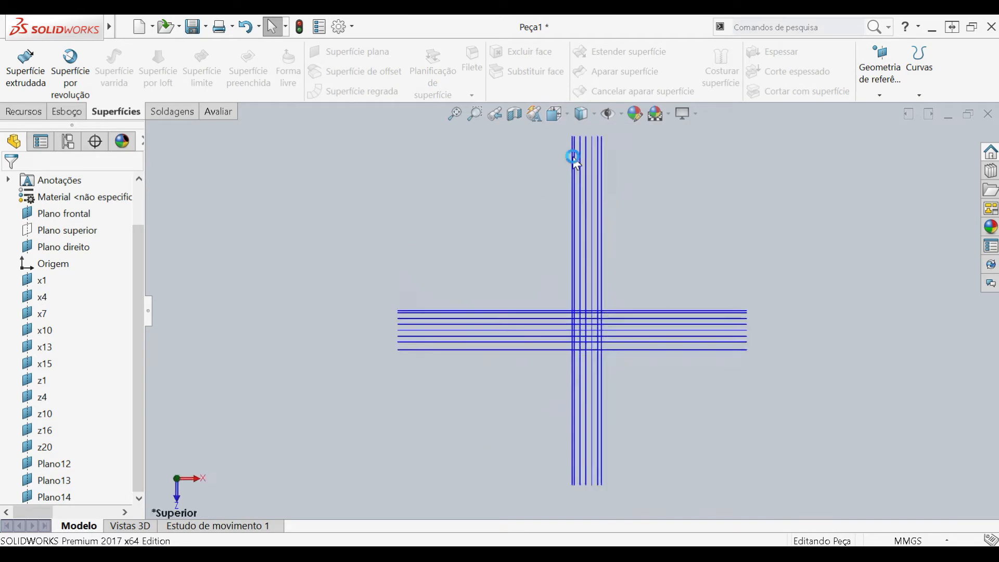
pyautogui.scroll(-5, 578, 416)
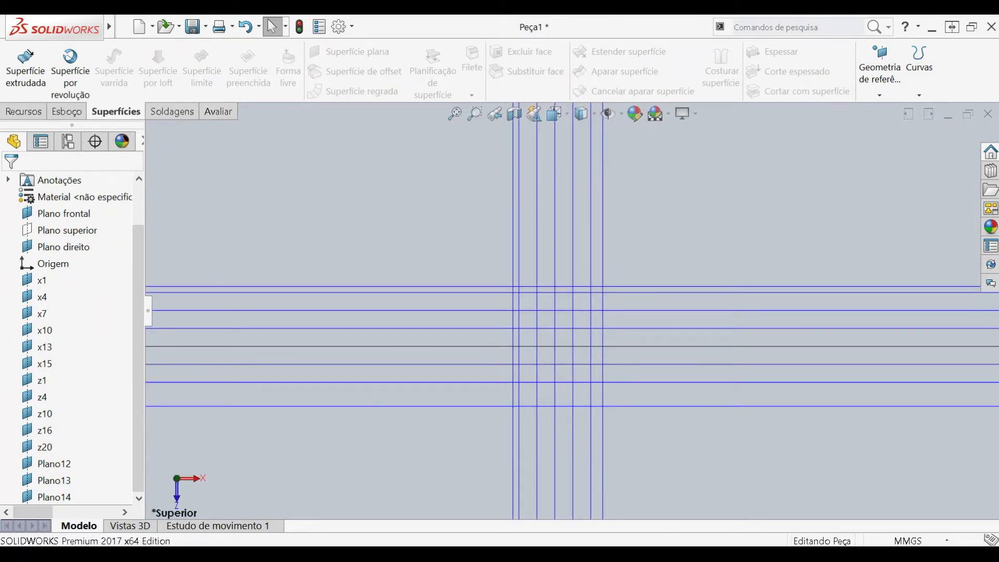
pyautogui.moveTo(0, 78); pyautogui.dragTo(998, 84)
pyautogui.click(809, 387)
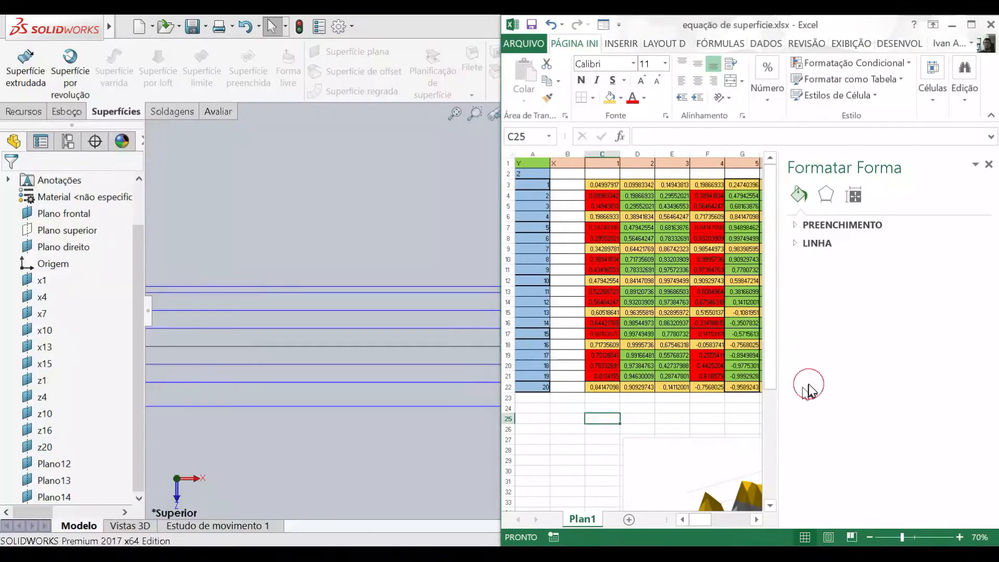
pyautogui.click(988, 165)
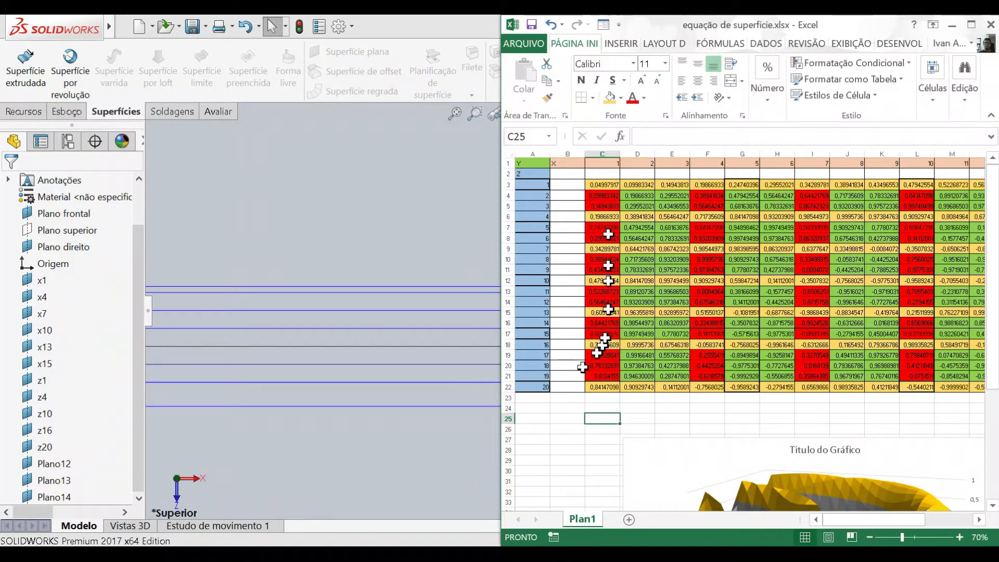
pyautogui.click(468, 457)
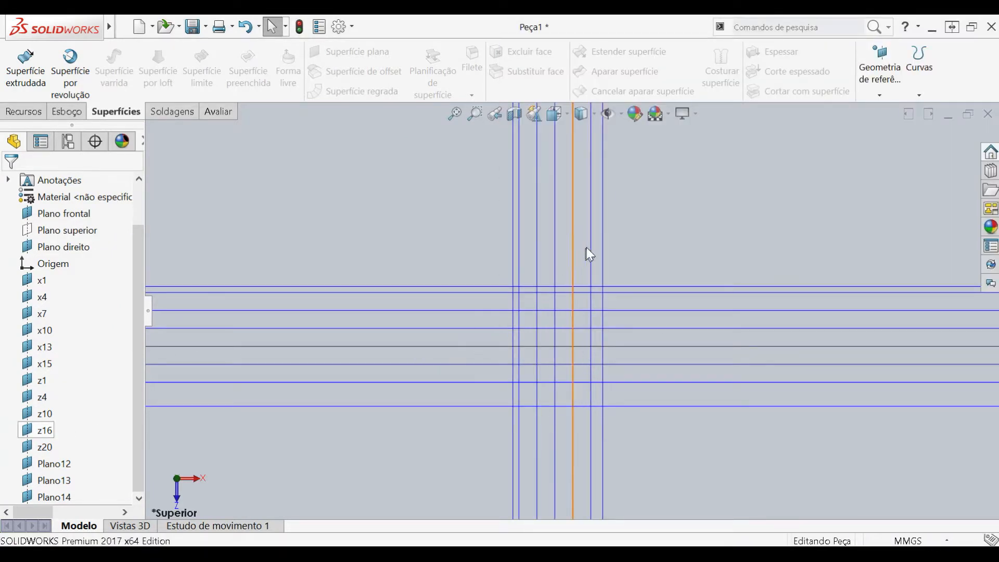
# Hide the default planes Plano direito and Plano frontal so only the offset planes are displayed.
pyautogui.scroll(-2, 518, 280)
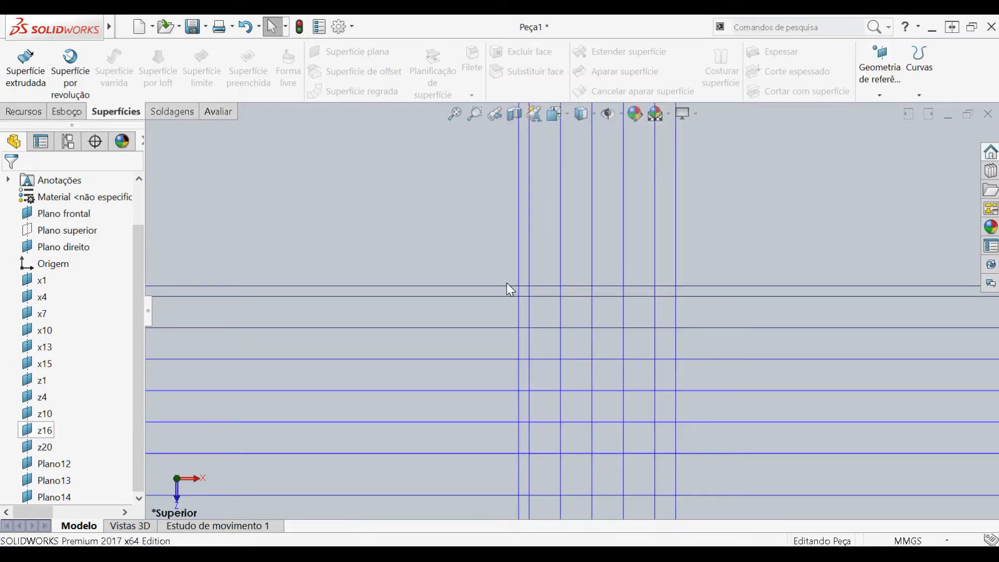
pyautogui.click(511, 287)
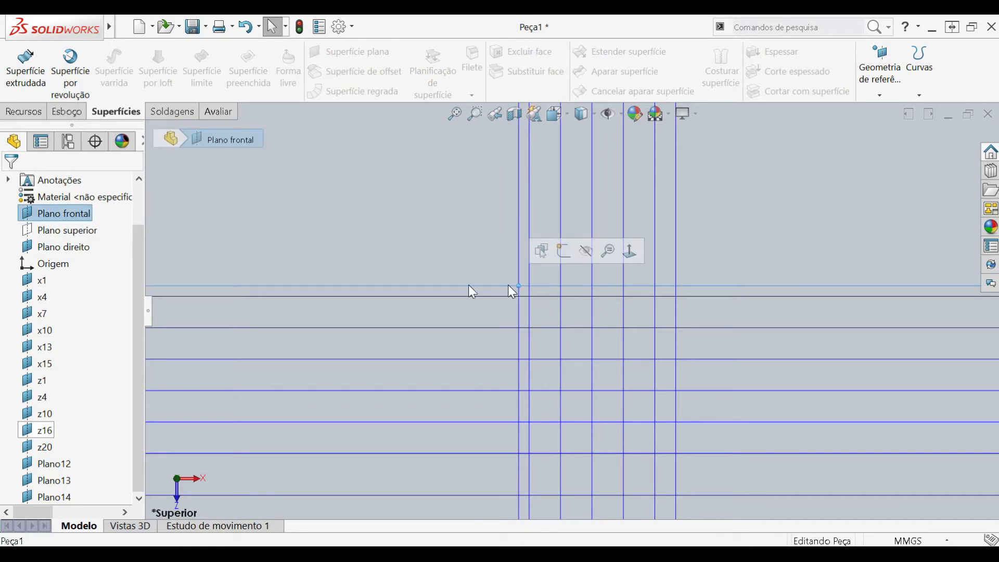
pyautogui.click(74, 218)
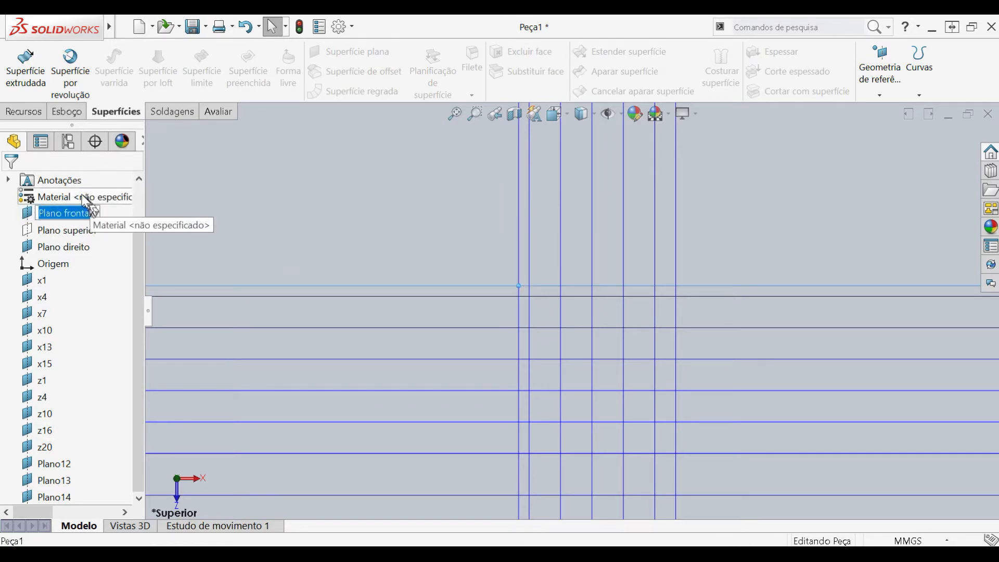
pyautogui.click(54, 251)
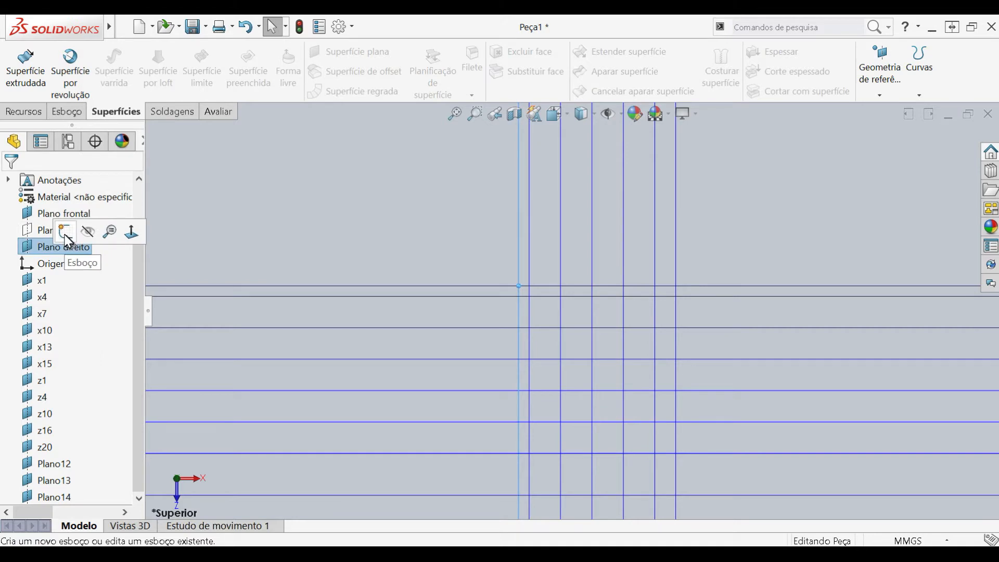
pyautogui.click(88, 232)
pyautogui.click(59, 214)
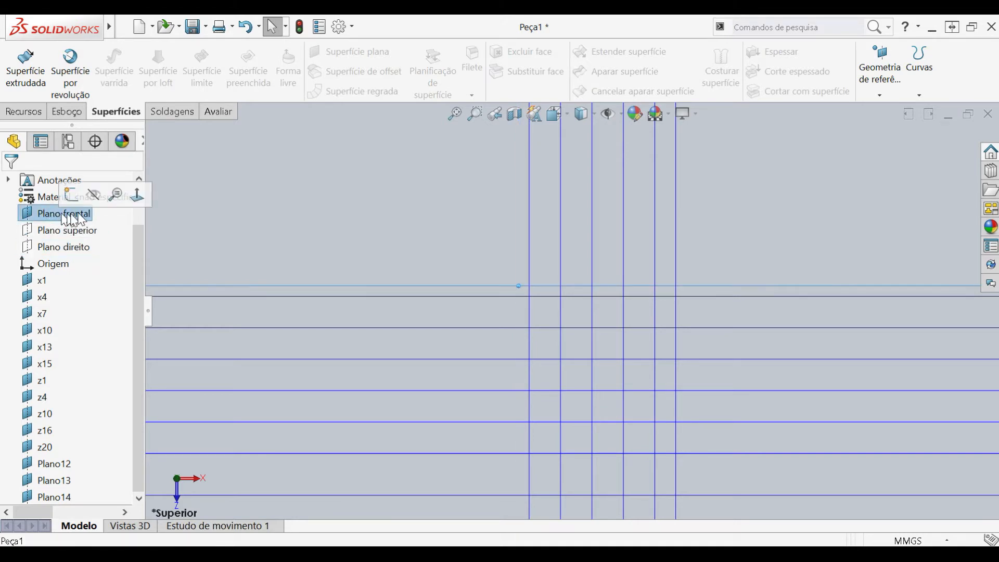
pyautogui.click(89, 197)
pyautogui.scroll(5, 621, 347)
pyautogui.moveTo(620, 348); pyautogui.dragTo(602, 328, button='middle')
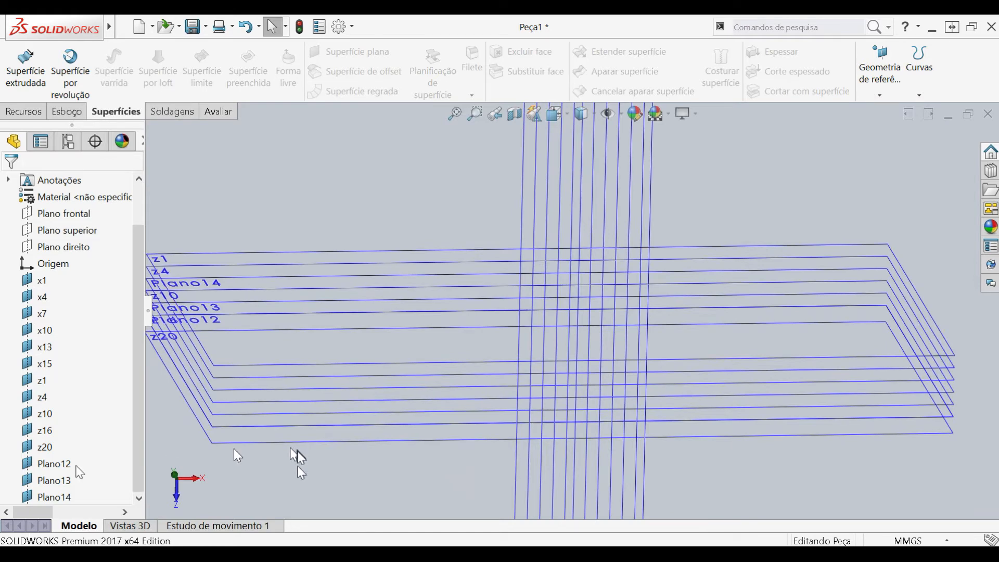
# Switch to the Excel surface equation workbook and examine the first values in the X 1 column.
pyautogui.moveTo(541, 542)
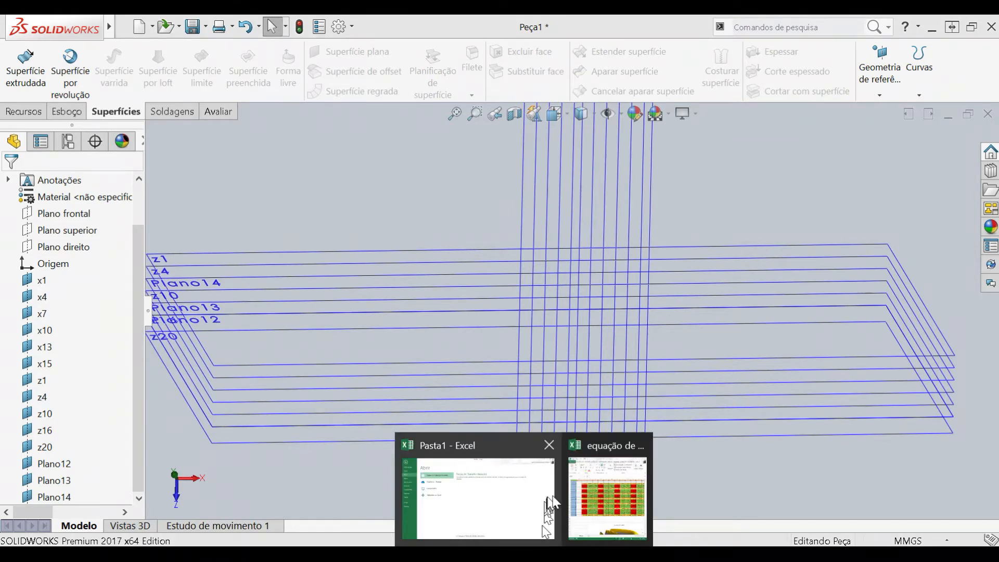
pyautogui.click(628, 486)
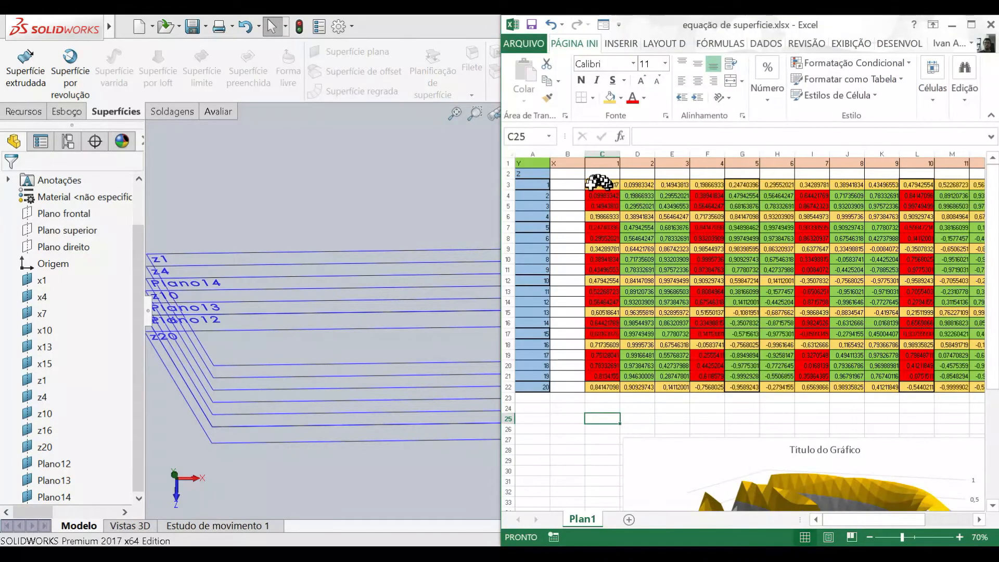
pyautogui.moveTo(536, 183); pyautogui.dragTo(602, 196)
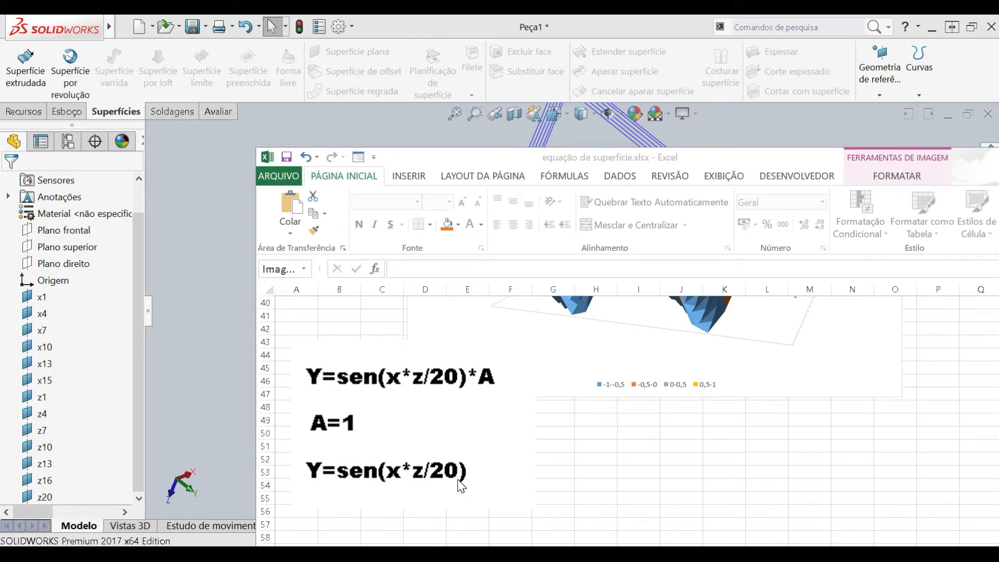
# Place the Excel window with Y=sen(x*z/20) beside the model and relate its x and z terms to planes x1 and z10.
pyautogui.moveTo(421, 161); pyautogui.dragTo(671, 164)
pyautogui.click(523, 26)
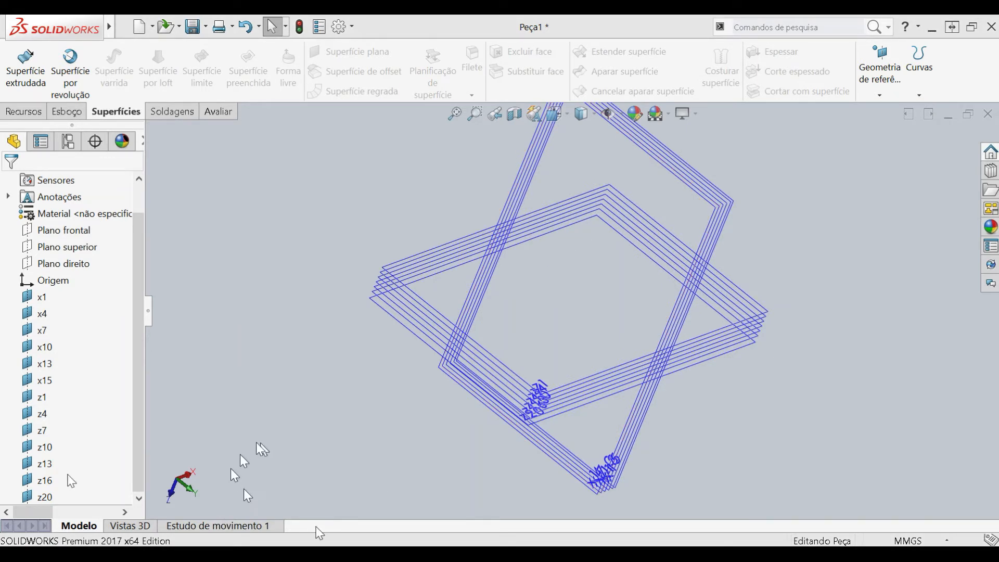
pyautogui.hotkey('alt', 'Tab')
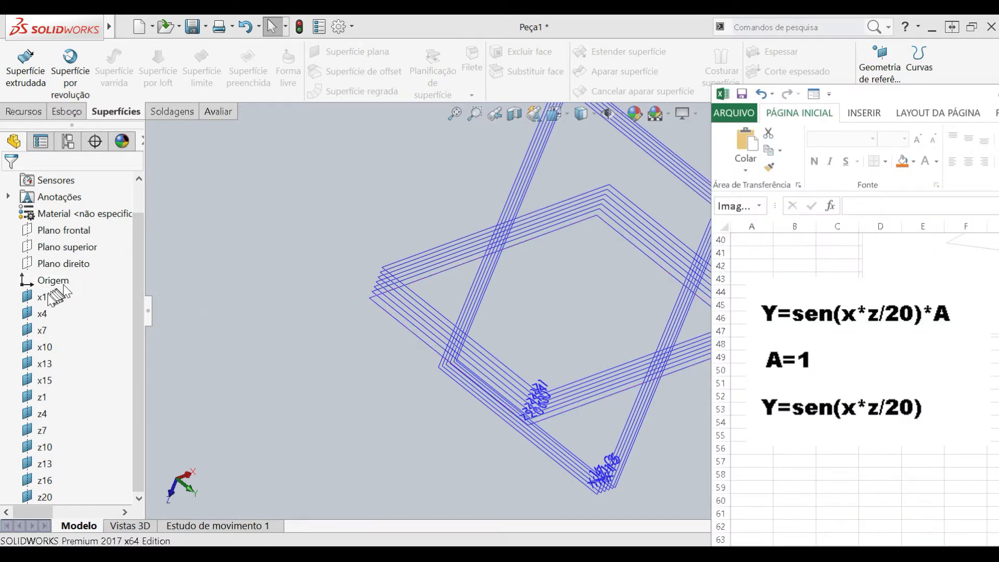
pyautogui.click(44, 299)
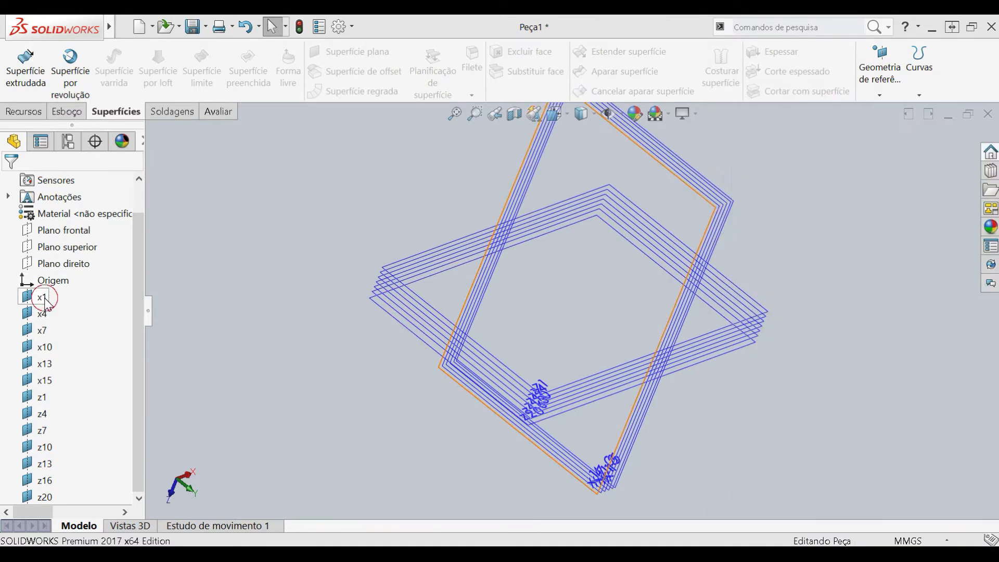
pyautogui.hotkey('alt', 'Tab')
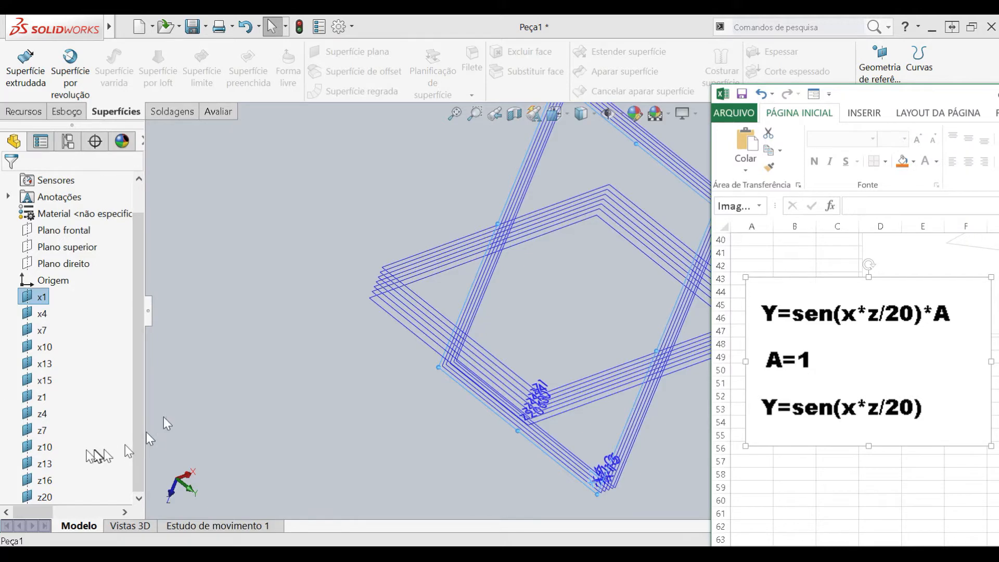
pyautogui.click(40, 448)
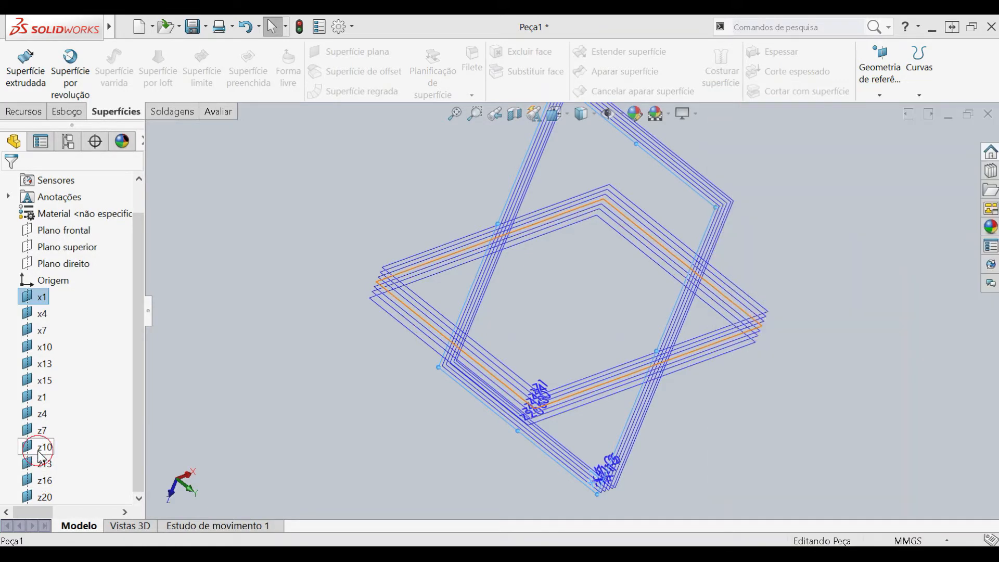
pyautogui.hotkey('alt', 'Tab')
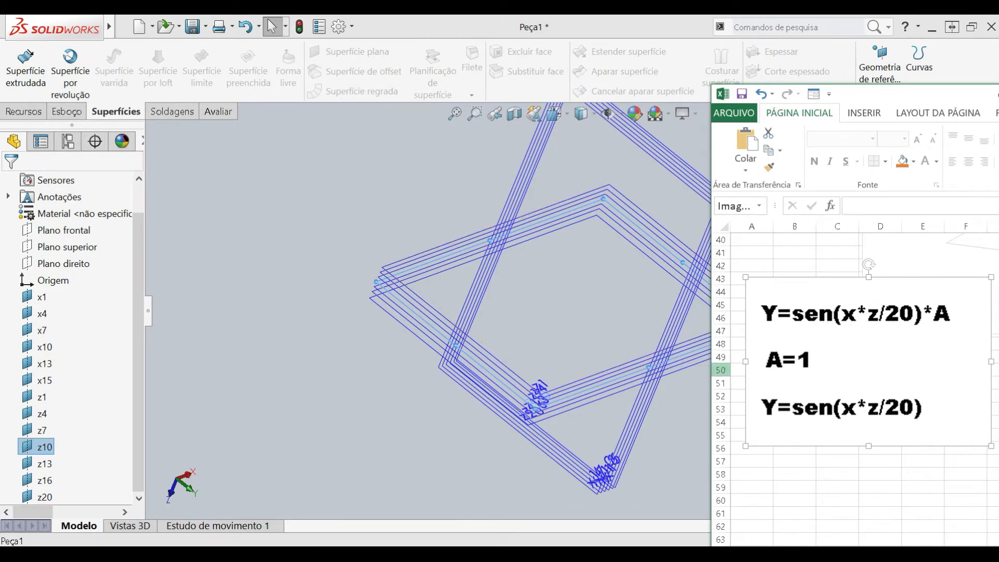
# Switch to Mathcad and examine the function y(x,z):=sin(x·z/20) and its 3D surface plot.
pyautogui.click(316, 554)
pyautogui.moveTo(325, 354)
pyautogui.mouseDown()
pyautogui.moveTo(306, 419)
pyautogui.moveTo(318, 405)
pyautogui.moveTo(273, 362)
pyautogui.moveTo(312, 360)
pyautogui.moveTo(255, 358)
pyautogui.moveTo(315, 356)
pyautogui.moveTo(260, 338)
pyautogui.moveTo(315, 416)
pyautogui.mouseUp()
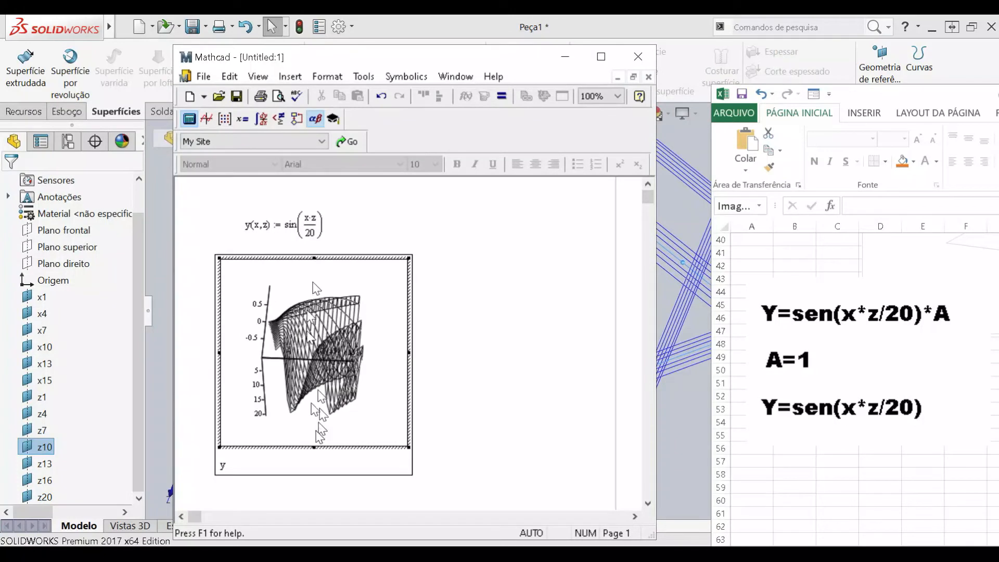
pyautogui.click(252, 235)
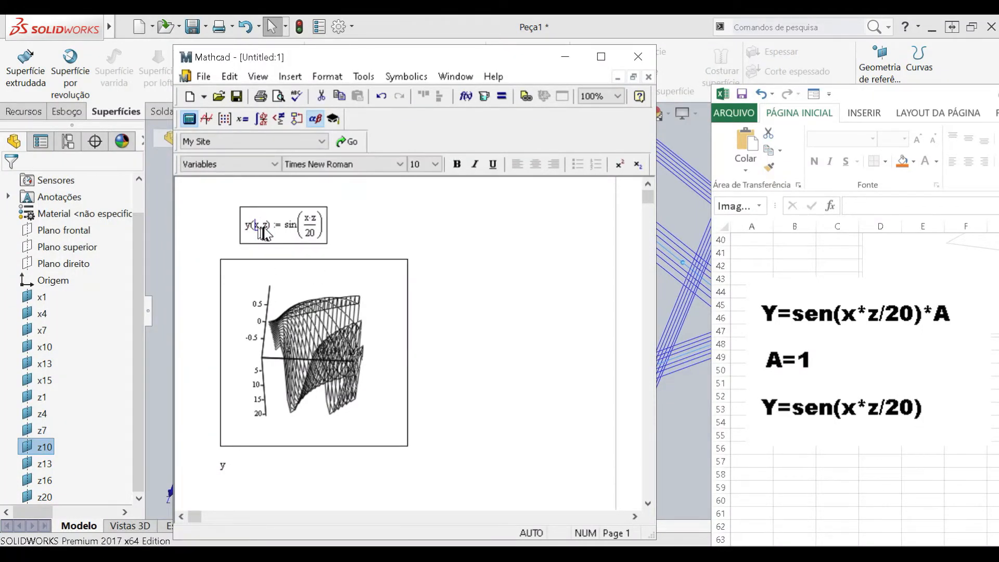
pyautogui.click(309, 223)
pyautogui.moveTo(342, 272)
pyautogui.mouseDown()
pyautogui.moveTo(407, 308)
pyautogui.moveTo(379, 290)
pyautogui.moveTo(401, 354)
pyautogui.moveTo(333, 411)
pyautogui.moveTo(307, 416)
pyautogui.moveTo(276, 375)
pyautogui.moveTo(257, 372)
pyautogui.moveTo(255, 333)
pyautogui.moveTo(283, 278)
pyautogui.moveTo(319, 330)
pyautogui.moveTo(299, 283)
pyautogui.moveTo(270, 317)
pyautogui.moveTo(304, 362)
pyautogui.moveTo(290, 420)
pyautogui.moveTo(299, 338)
pyautogui.moveTo(357, 329)
pyautogui.moveTo(318, 301)
pyautogui.moveTo(343, 364)
pyautogui.moveTo(337, 414)
pyautogui.mouseUp()
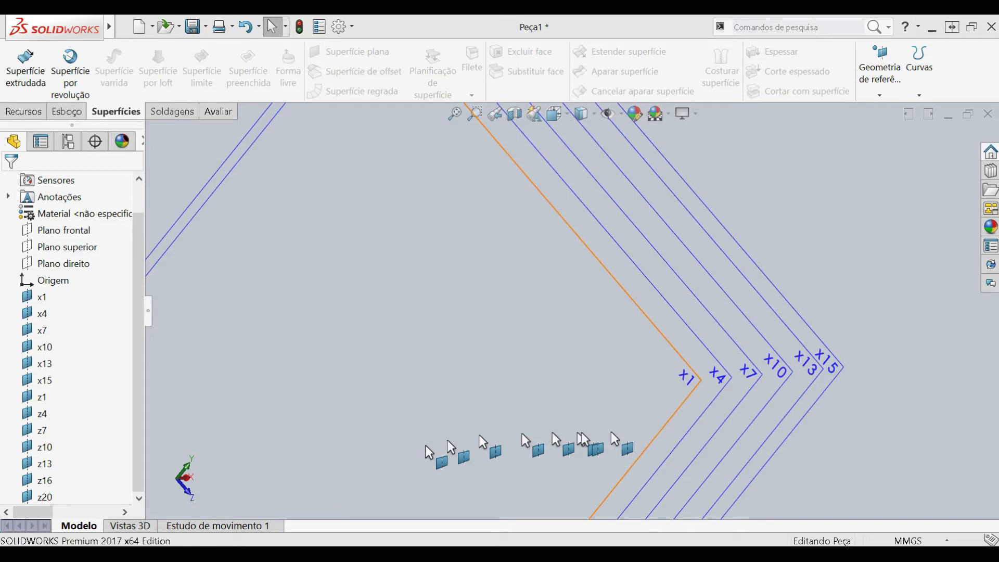
# Select plane x1 in SOLIDWORKS and bring the Excel value table over the model.
pyautogui.click(682, 385)
pyautogui.moveTo(679, 379); pyautogui.dragTo(270, 431)
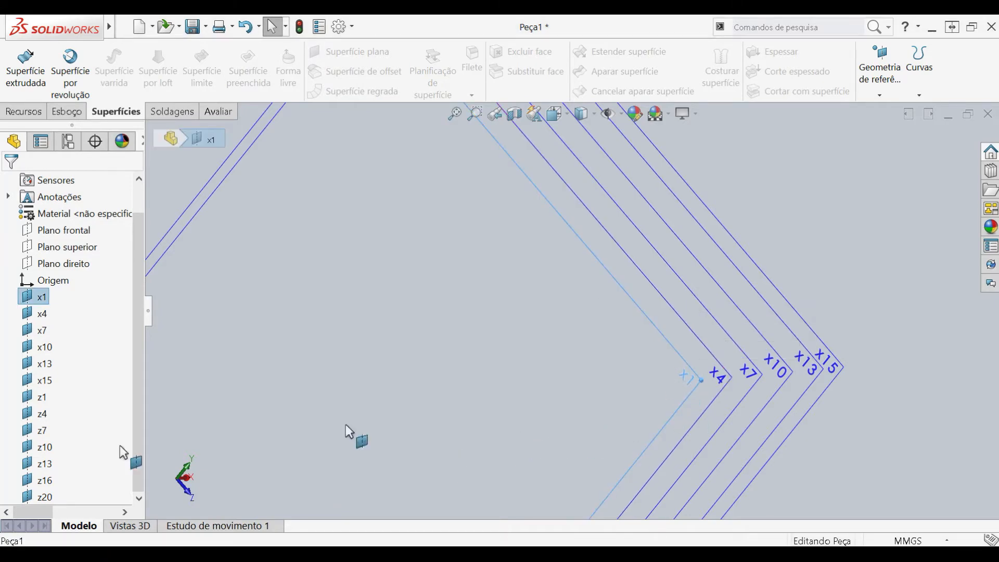
pyautogui.moveTo(1, 99); pyautogui.dragTo(666, 155)
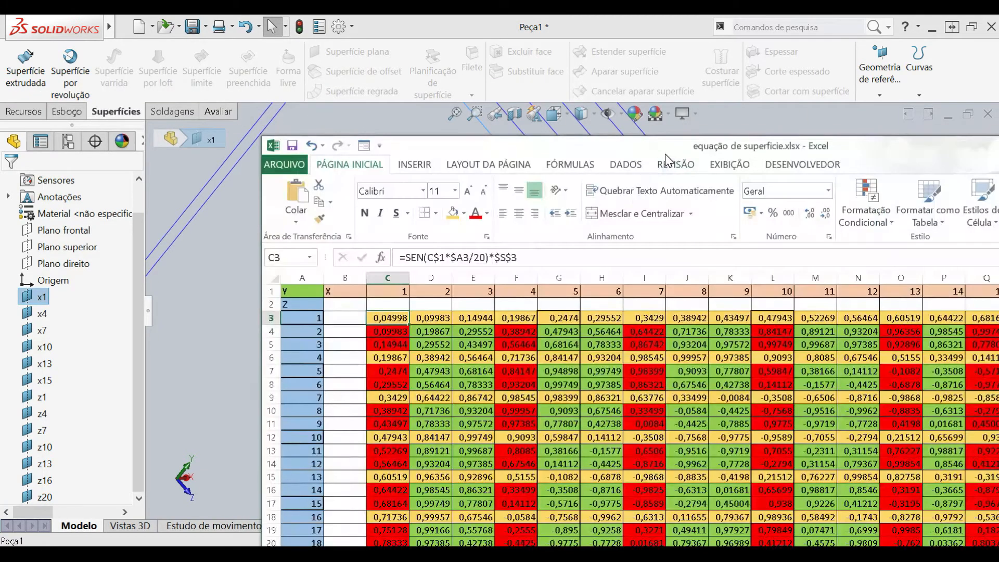
# Examine the values for Z 1 to 20 in the X 1 column of the Excel table and the formulas behind them.
pyautogui.click(338, 290)
pyautogui.click(393, 288)
pyautogui.moveTo(383, 317); pyautogui.dragTo(399, 559)
pyautogui.scroll(-3, 398, 455)
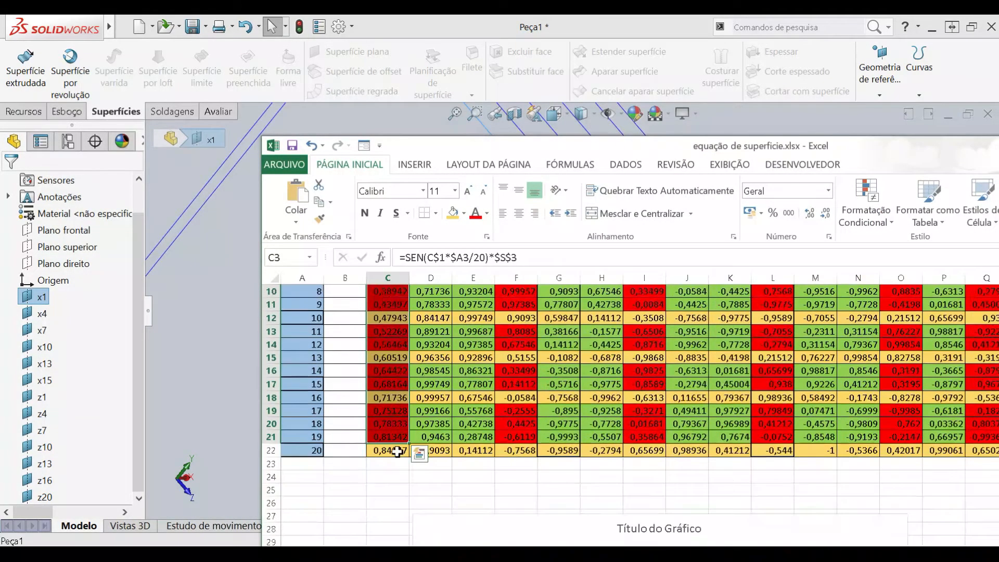
pyautogui.scroll(1, 398, 454)
pyautogui.click(380, 490)
pyautogui.click(389, 384)
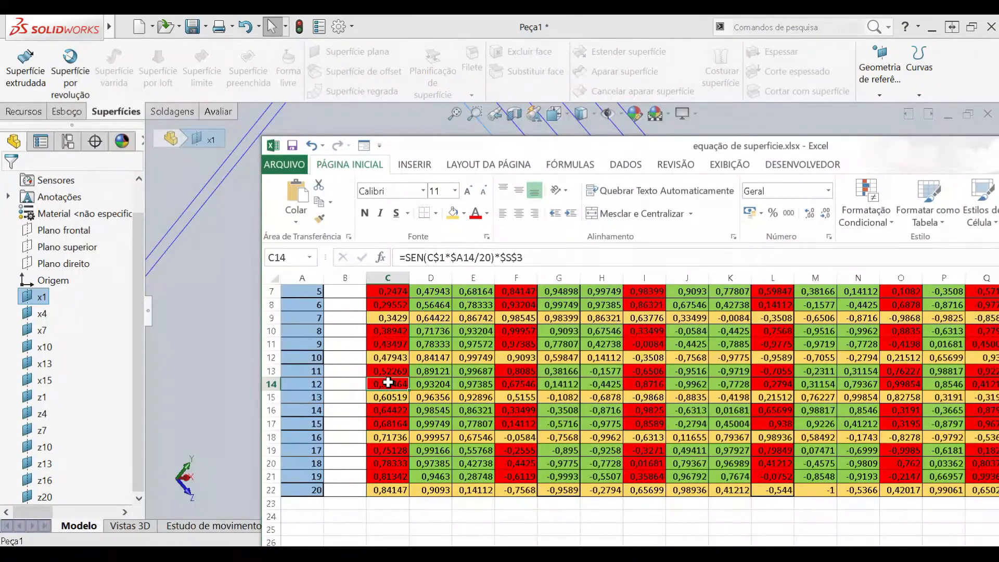
pyautogui.click(385, 319)
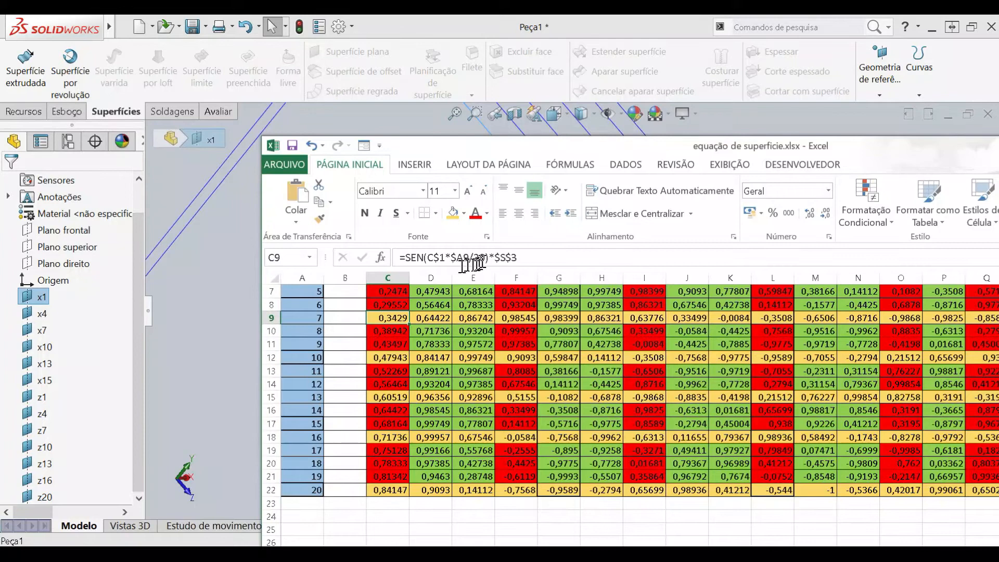
# Start a sketch on plane x1 and enter sin(x/20) as the explicit equation of an equation-driven curve.
pyautogui.scroll(-12, 536, 307)
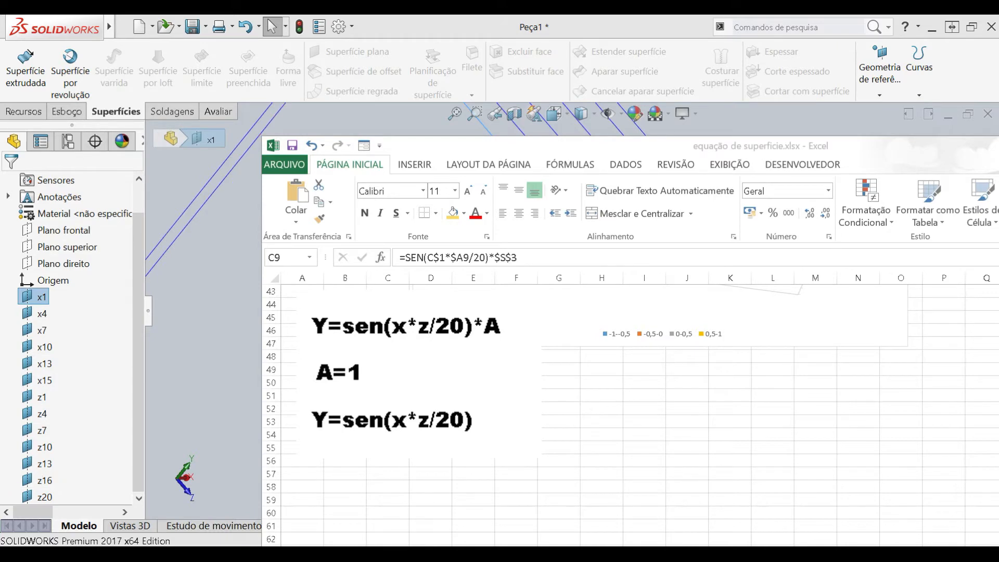
pyautogui.click(9, 471)
pyautogui.click(328, 333)
pyautogui.click(32, 298)
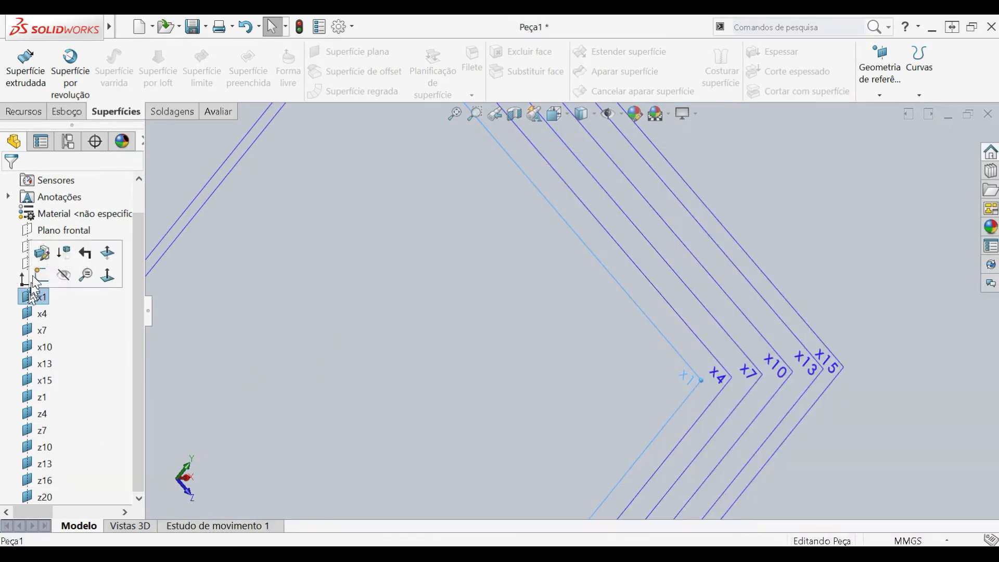
pyautogui.click(36, 277)
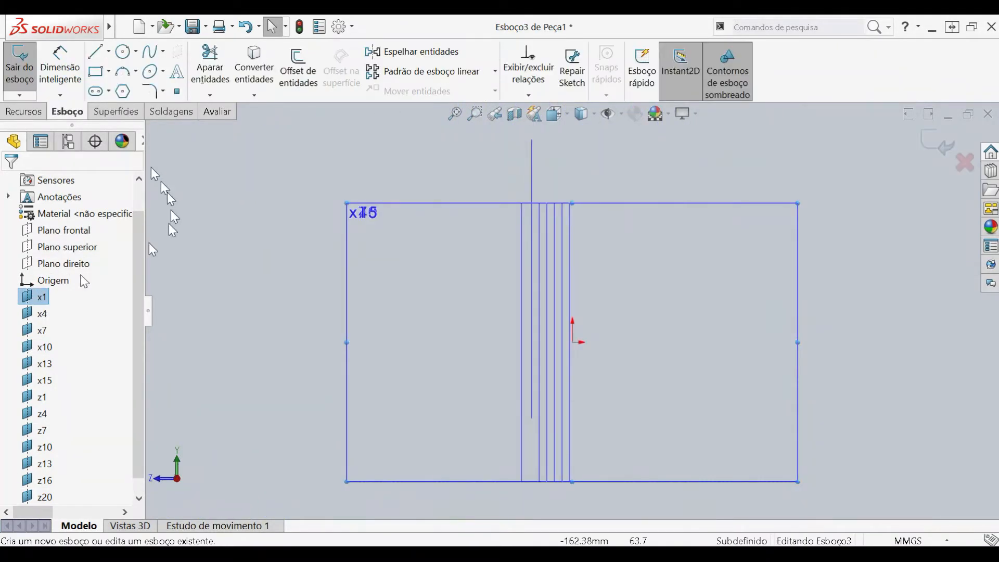
pyautogui.click(163, 51)
pyautogui.click(170, 111)
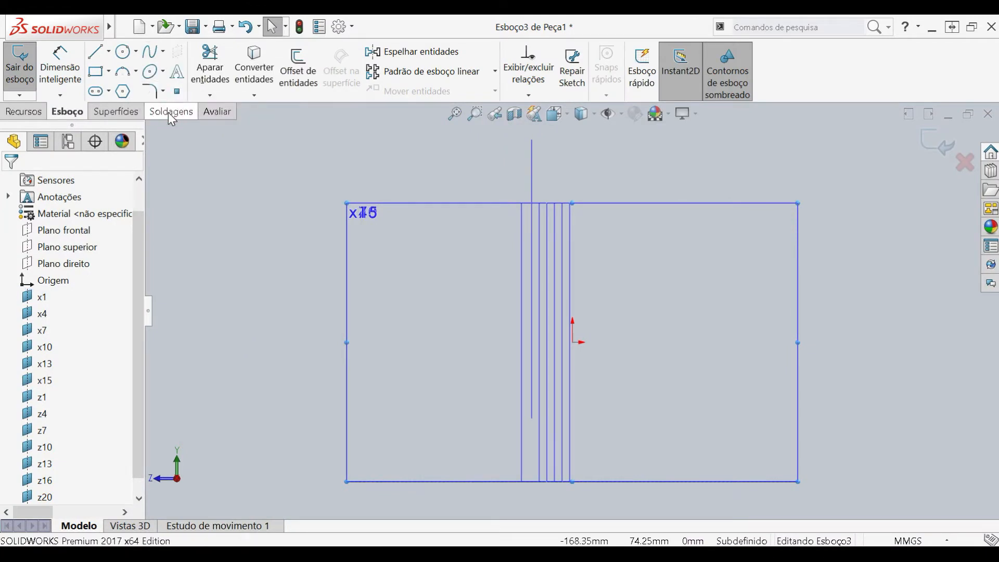
pyautogui.click(61, 365)
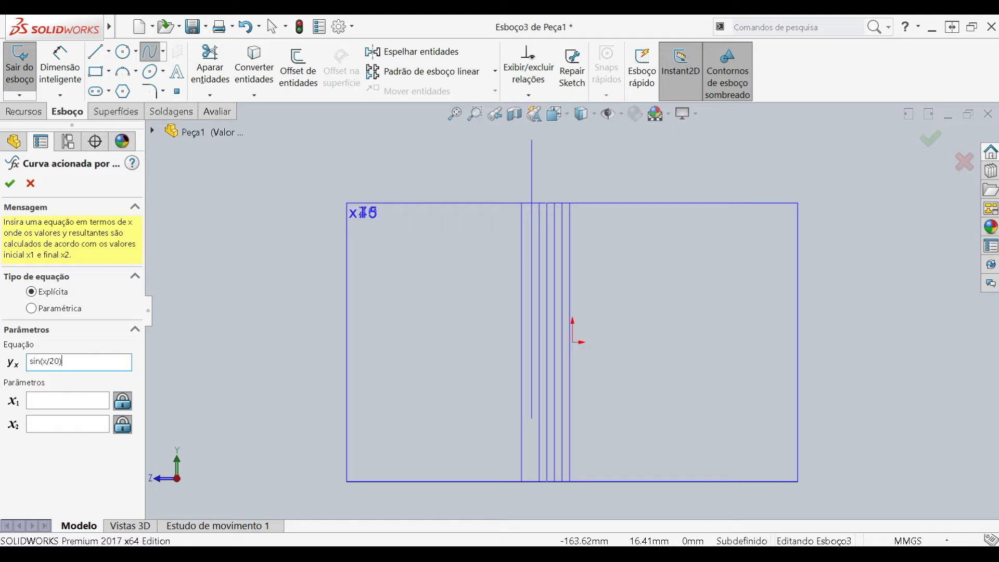
pyautogui.click(44, 361)
pyautogui.doubleClick(44, 361)
# Set the curve's range from x1 = 1 to x2 = 20, create it and exit the sketch.
pyautogui.click(45, 401)
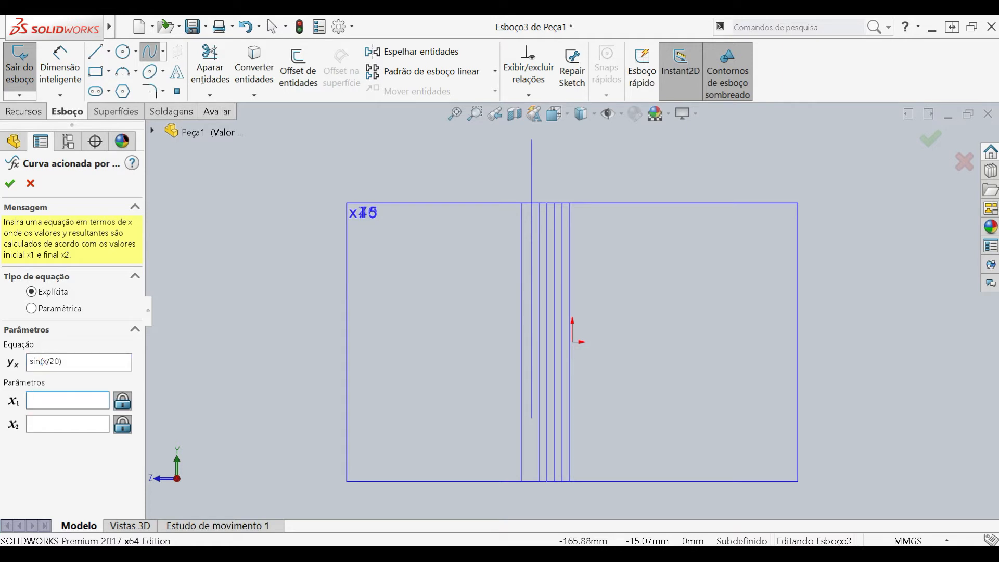
pyautogui.hotkey('alt', 'Tab')
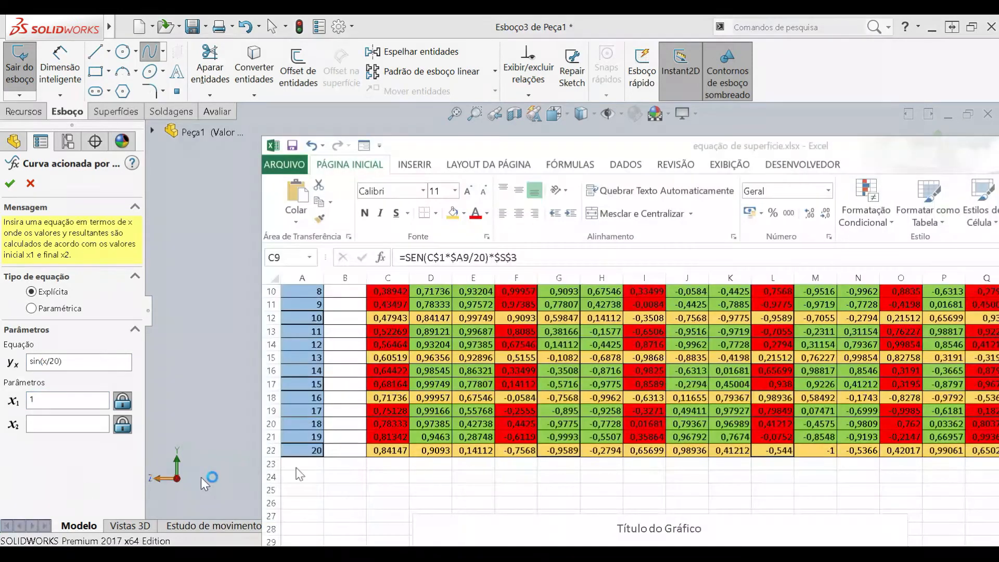
pyautogui.click(39, 425)
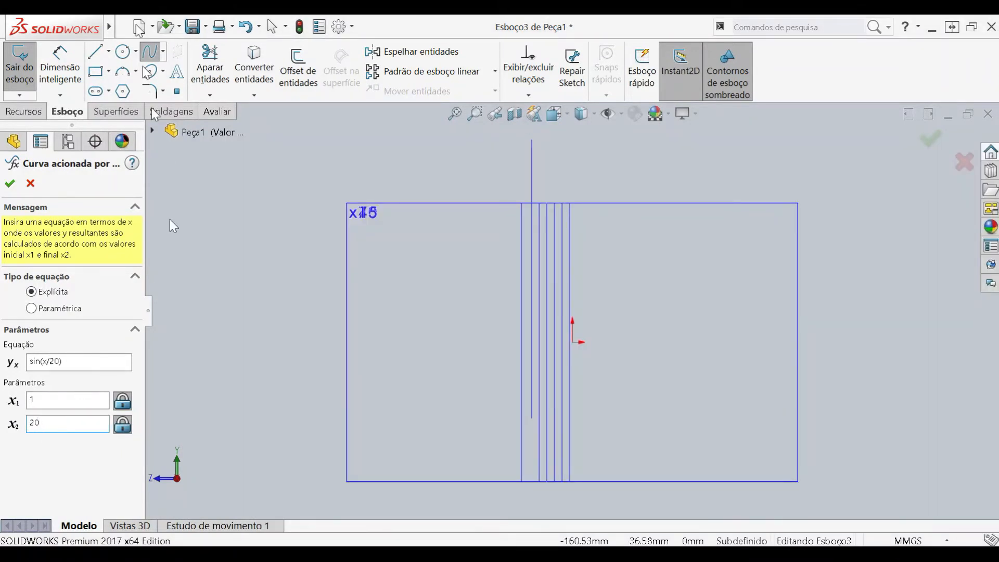
pyautogui.click(9, 183)
pyautogui.press('Escape')
pyautogui.scroll(-6, 575, 334)
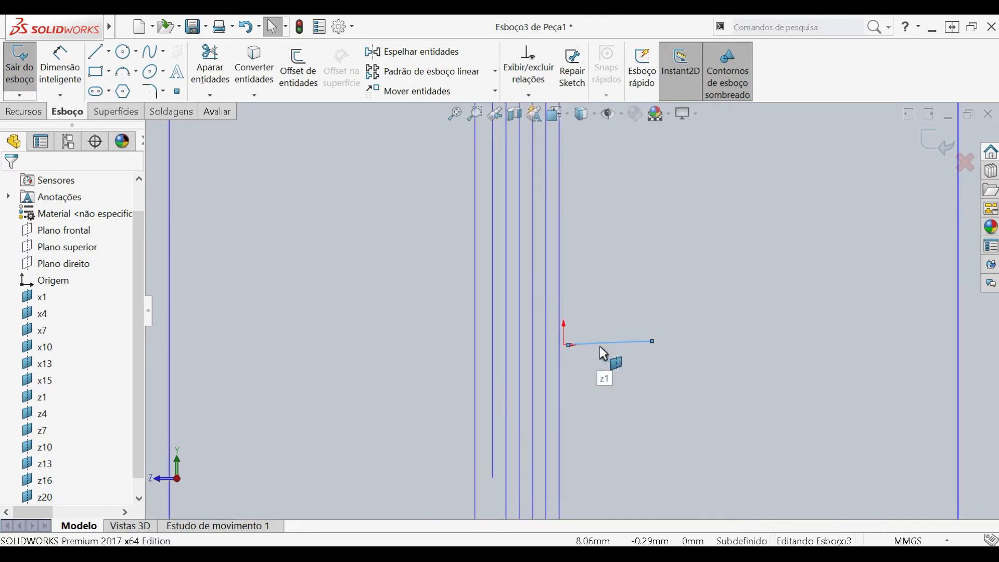
pyautogui.click(936, 138)
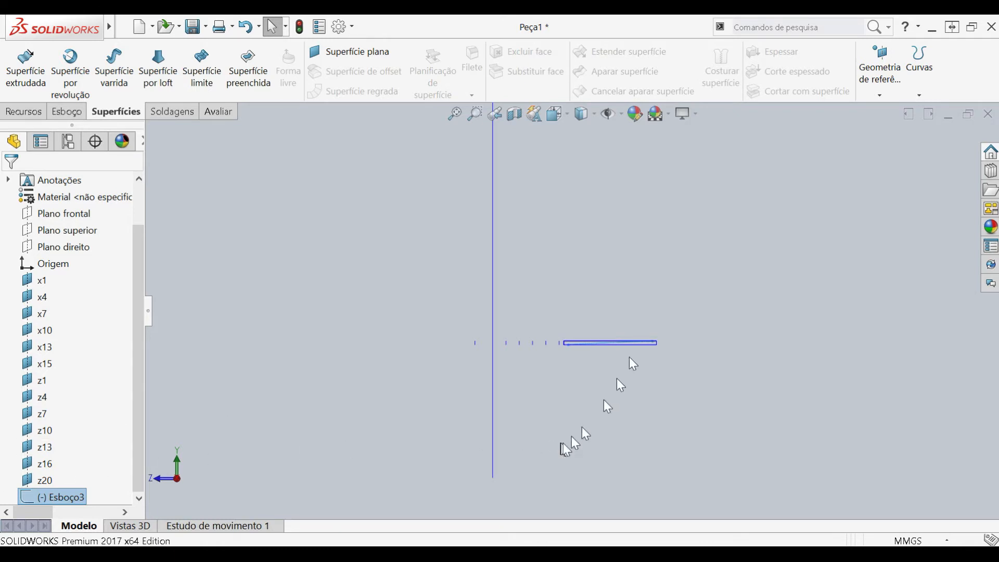
# Reopen the curve sketch on plane x1 and select the curve to edit its equation parameters.
pyautogui.scroll(-5, 634, 344)
pyautogui.scroll(-3, 515, 351)
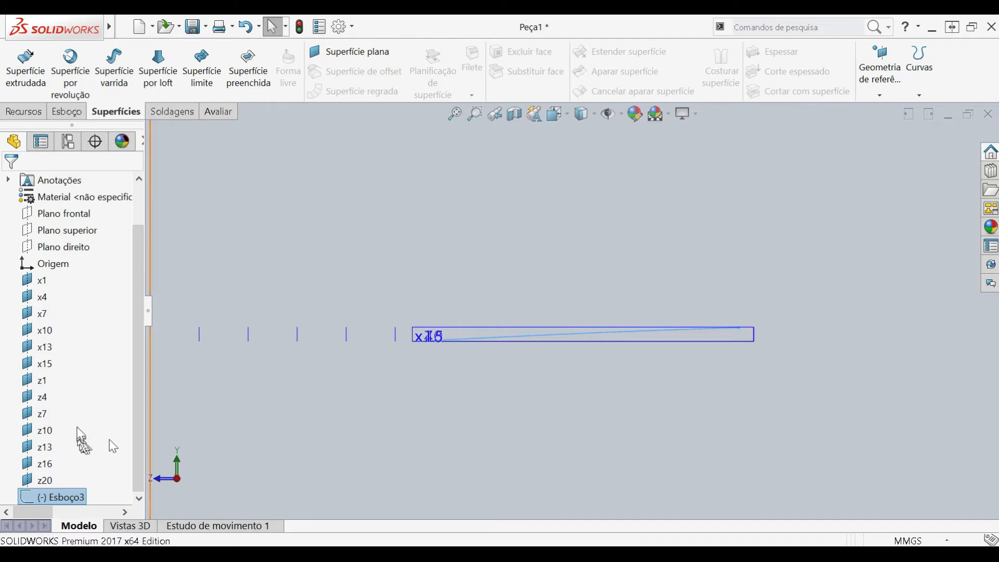
pyautogui.scroll(4, 458, 435)
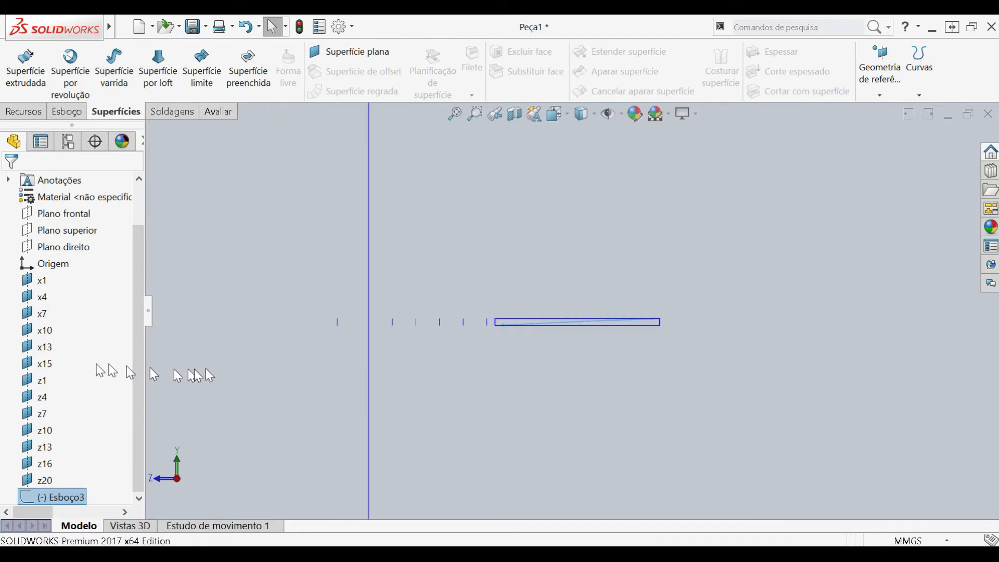
pyautogui.click(74, 496)
pyautogui.click(83, 454)
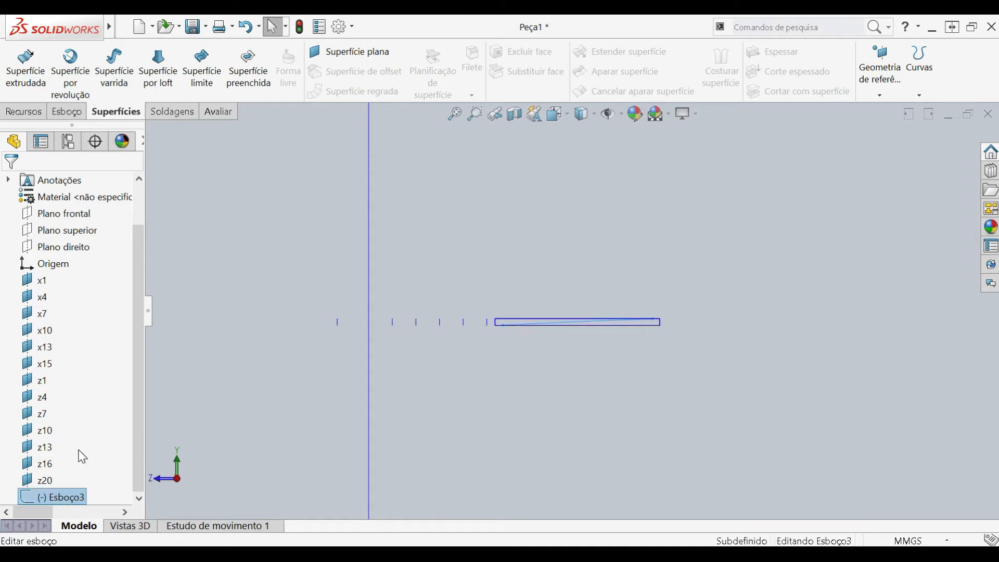
pyautogui.scroll(-3, 513, 335)
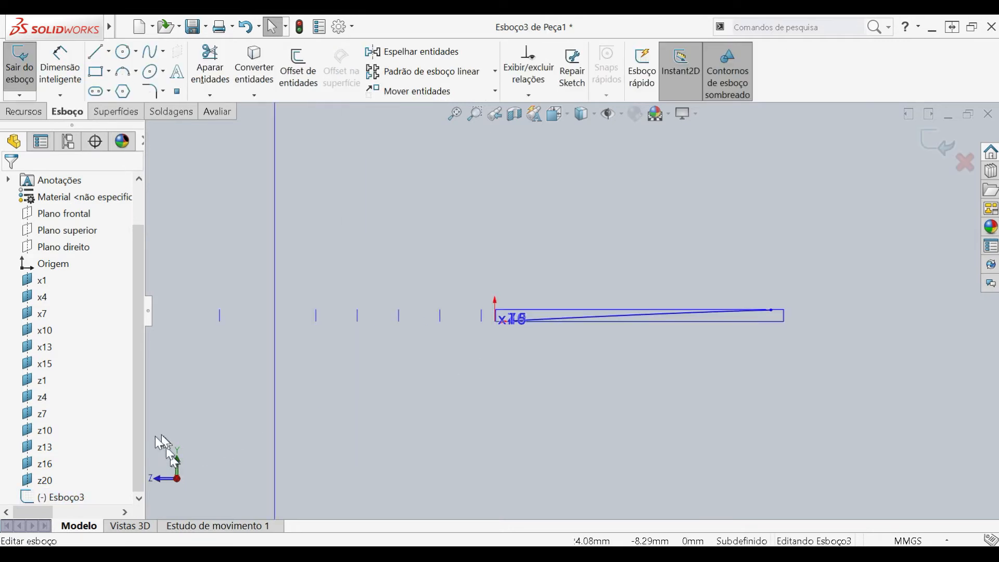
pyautogui.click(67, 497)
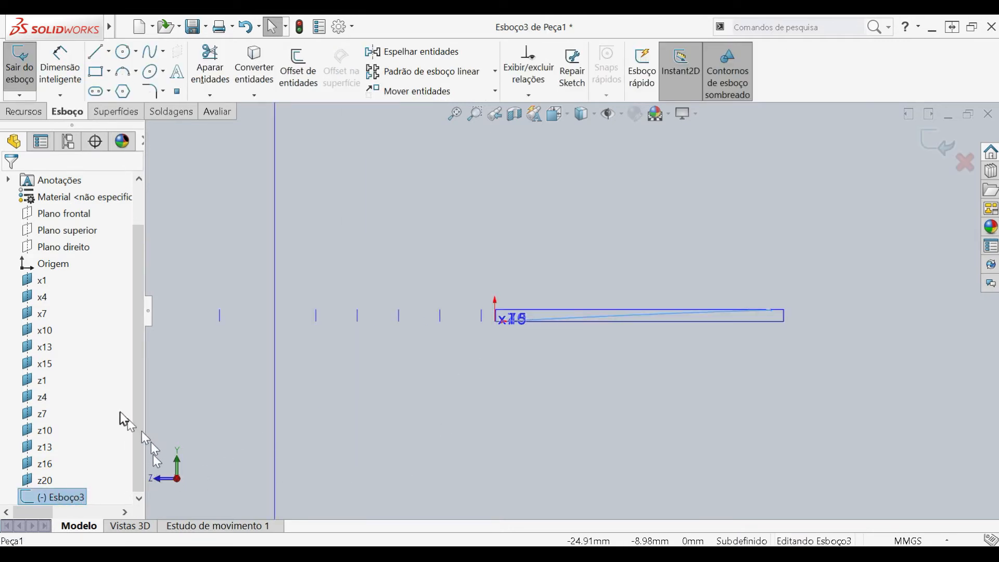
pyautogui.click(574, 315)
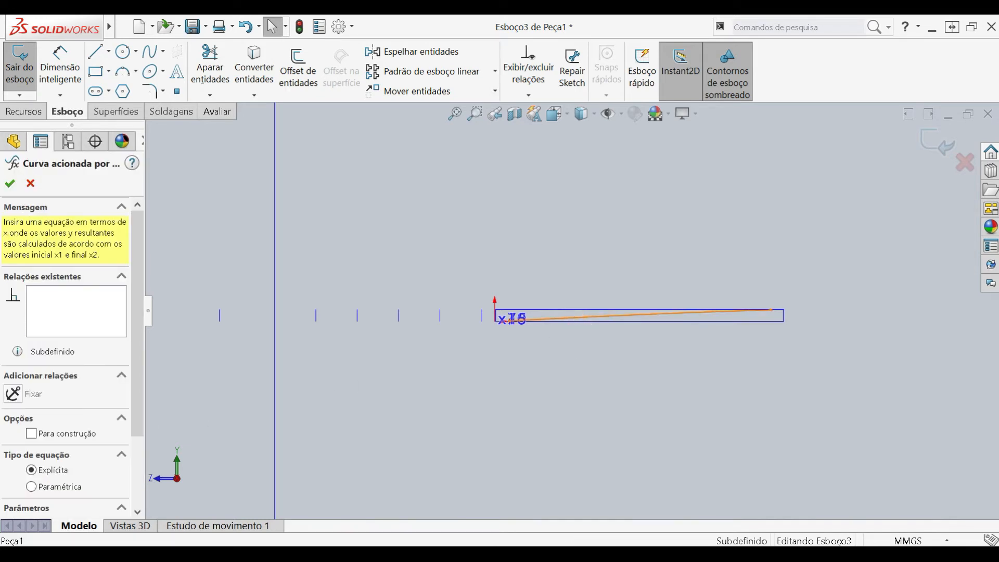
pyautogui.moveTo(139, 344); pyautogui.dragTo(139, 426)
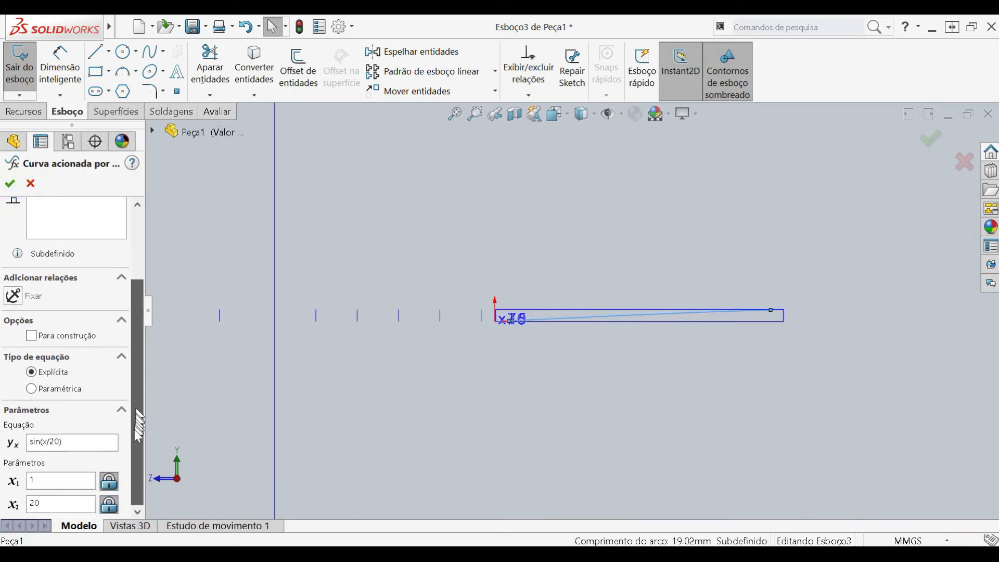
# Change the curve's equation to -sin(x/20) with the range x1 = -20 to x2 = 1, and exit the sketch.
pyautogui.click(30, 441)
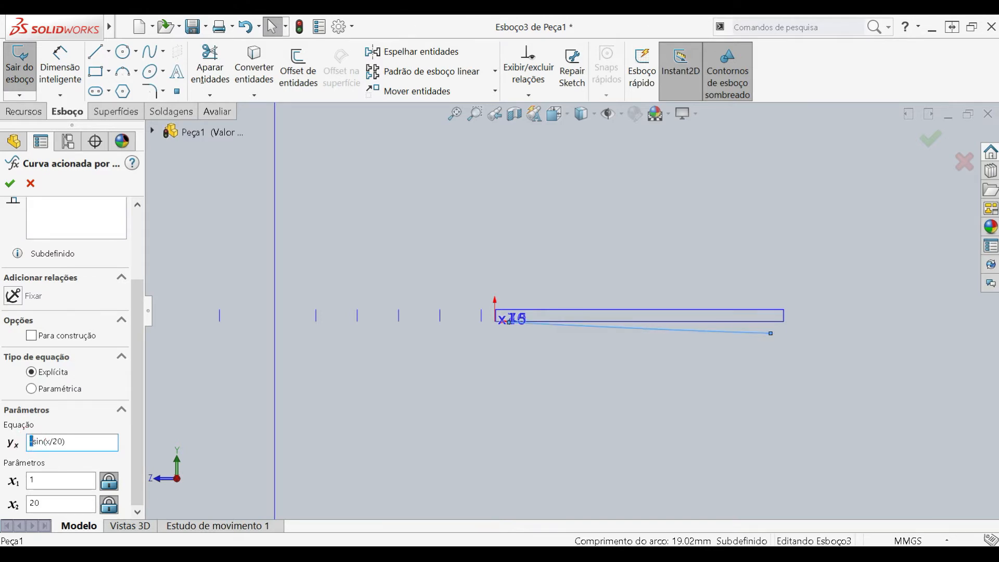
pyautogui.press('BackSpace')
pyautogui.click(49, 478)
pyautogui.moveTo(49, 480); pyautogui.dragTo(12, 479)
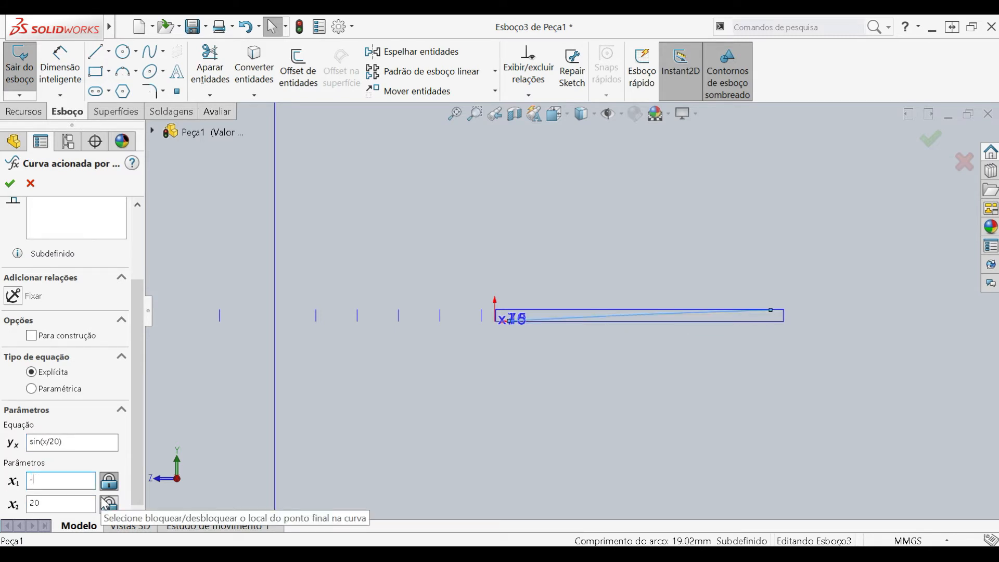
pyautogui.moveTo(47, 505); pyautogui.dragTo(17, 498)
pyautogui.write('1')
pyautogui.click(52, 480)
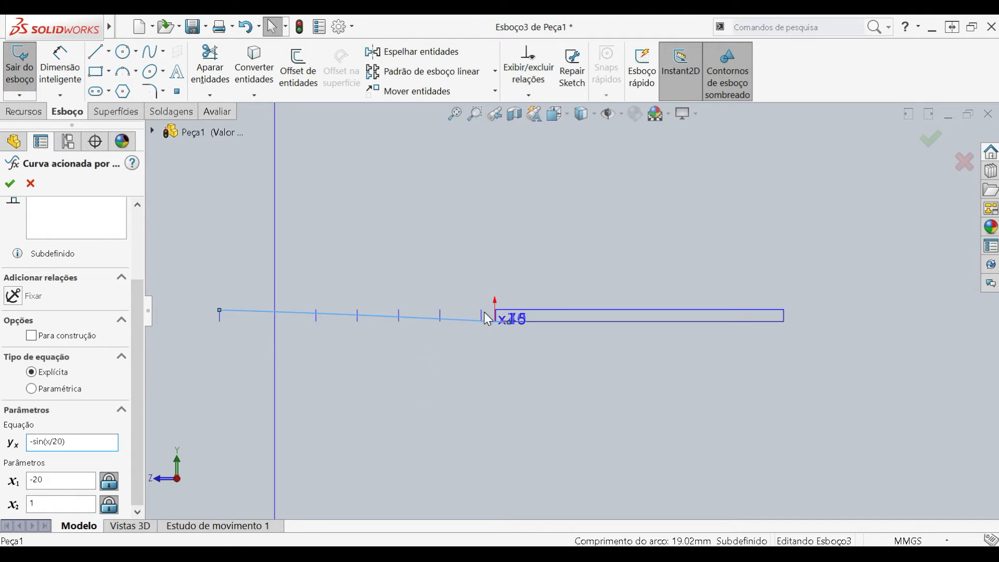
pyautogui.press('Return')
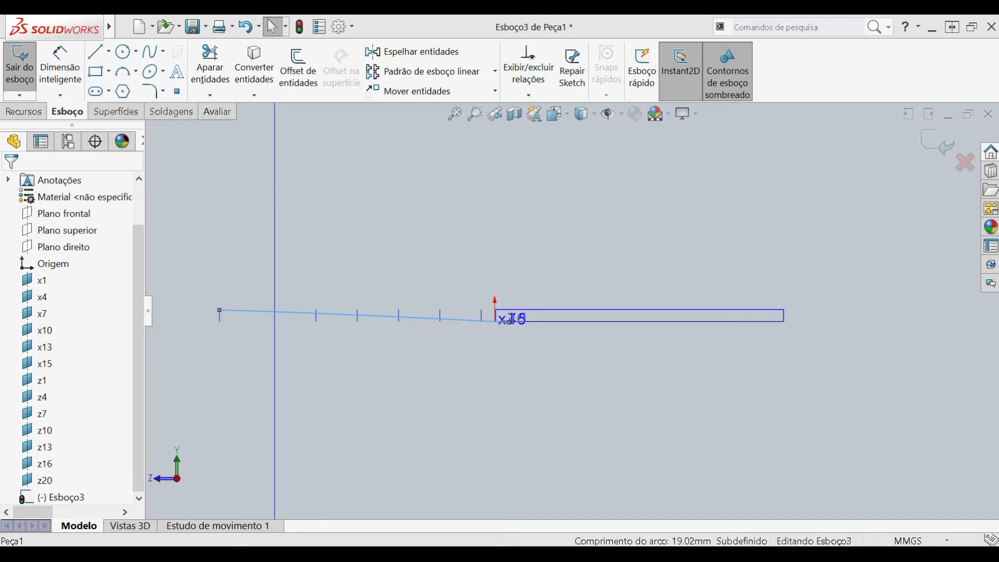
pyautogui.moveTo(395, 346); pyautogui.dragTo(333, 422, button='middle')
pyautogui.click(587, 315)
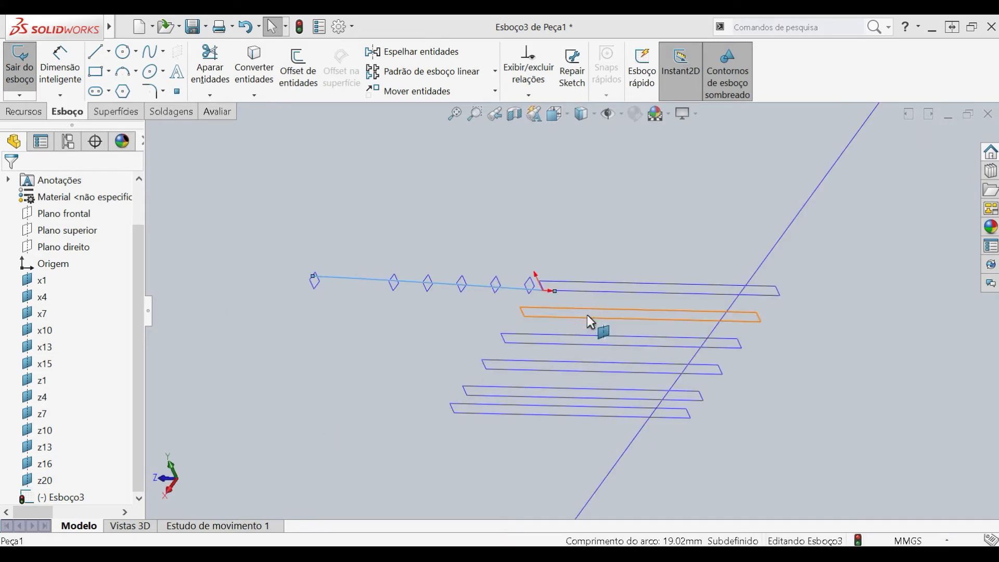
pyautogui.click(937, 142)
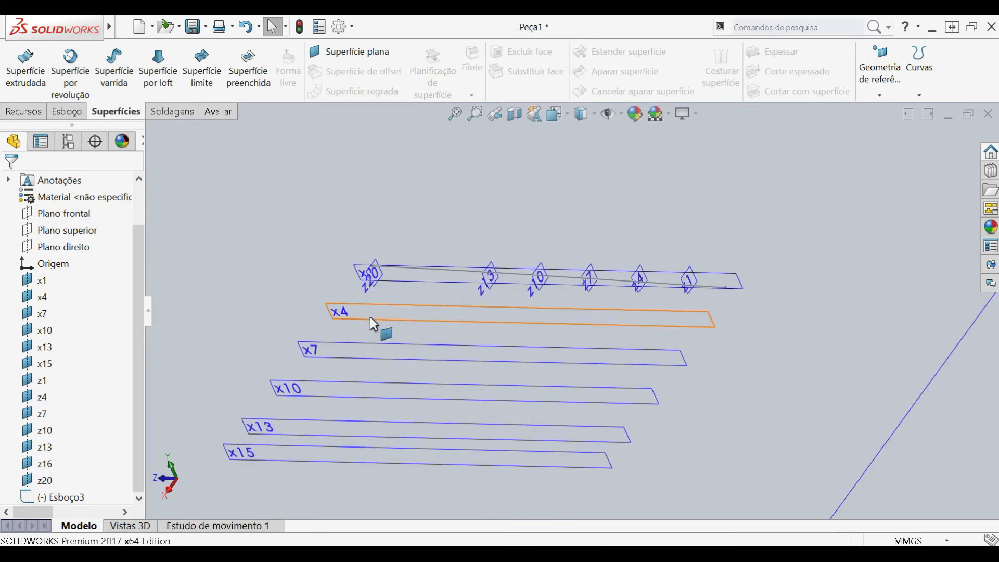
# Sketch the explicit equation-driven curve -sin(4*x/20) from x1 = -20 to x2 = 1 on plane x4, and exit the sketch.
pyautogui.click(370, 320)
pyautogui.click(424, 286)
pyautogui.click(163, 52)
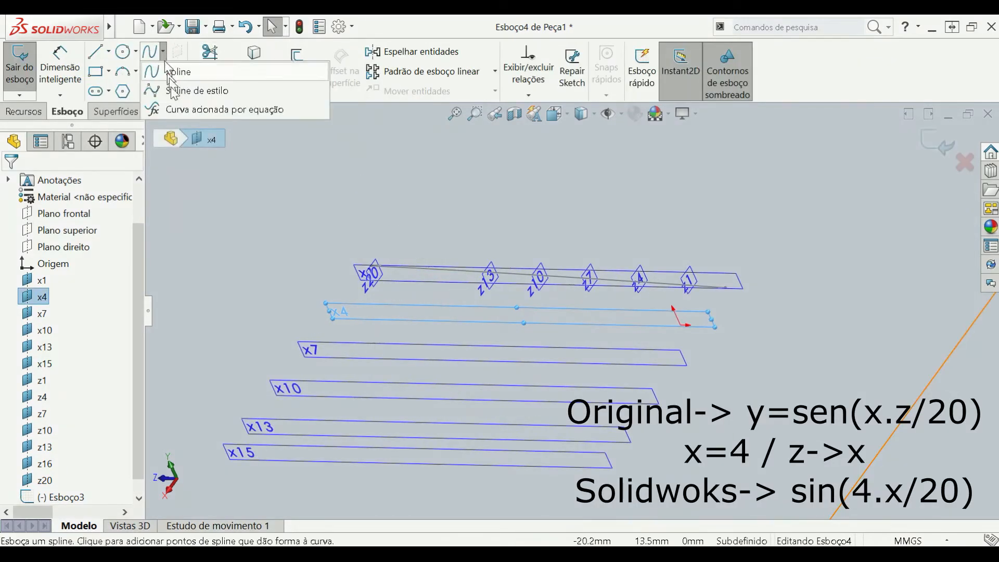
pyautogui.click(218, 109)
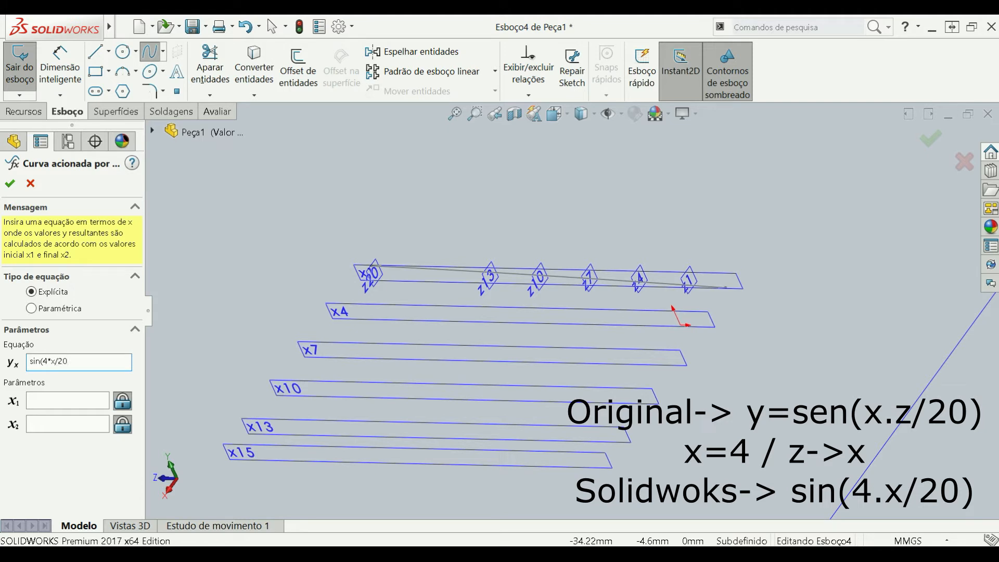
pyautogui.click(52, 401)
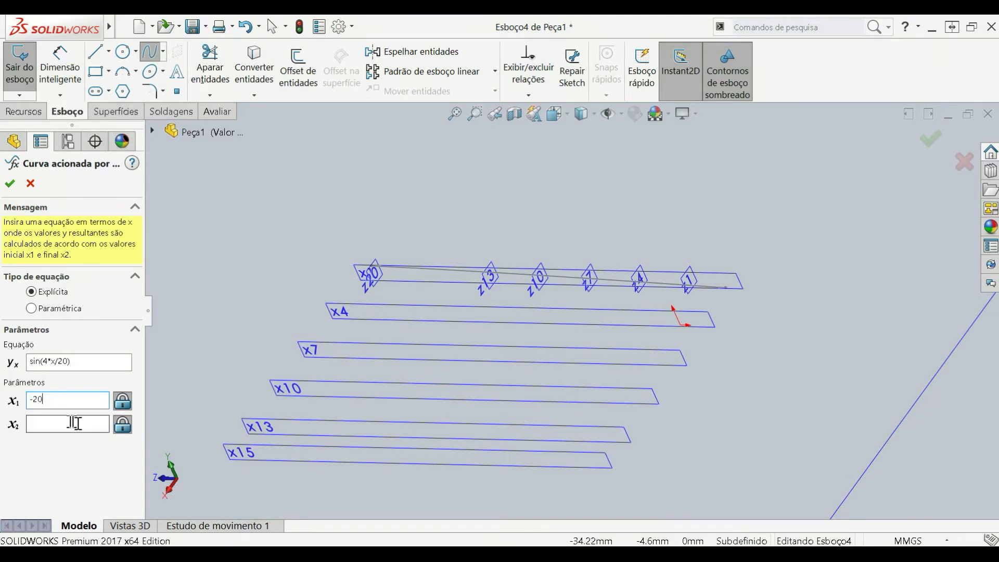
pyautogui.click(30, 362)
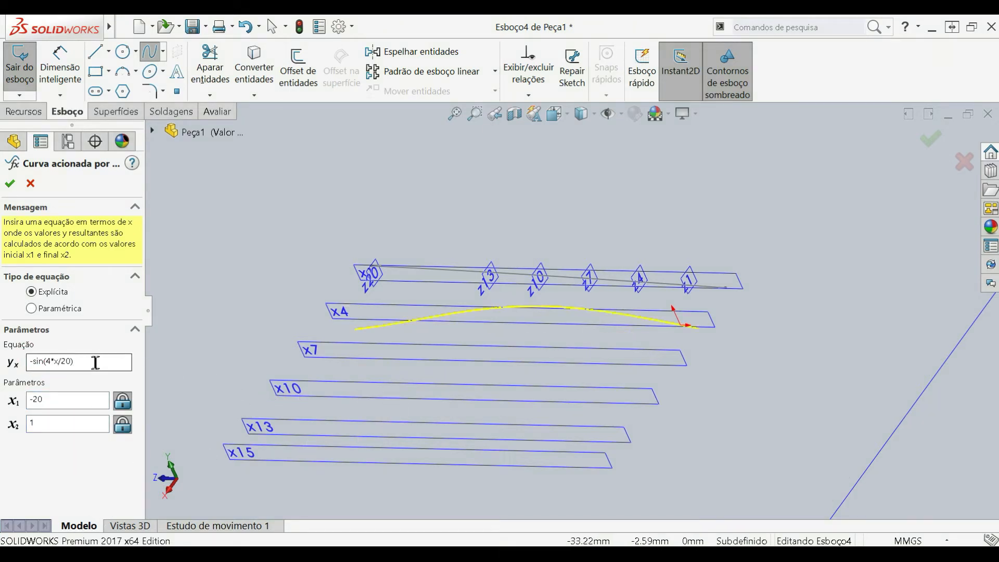
pyautogui.moveTo(74, 361); pyautogui.dragTo(23, 366)
pyautogui.click(9, 183)
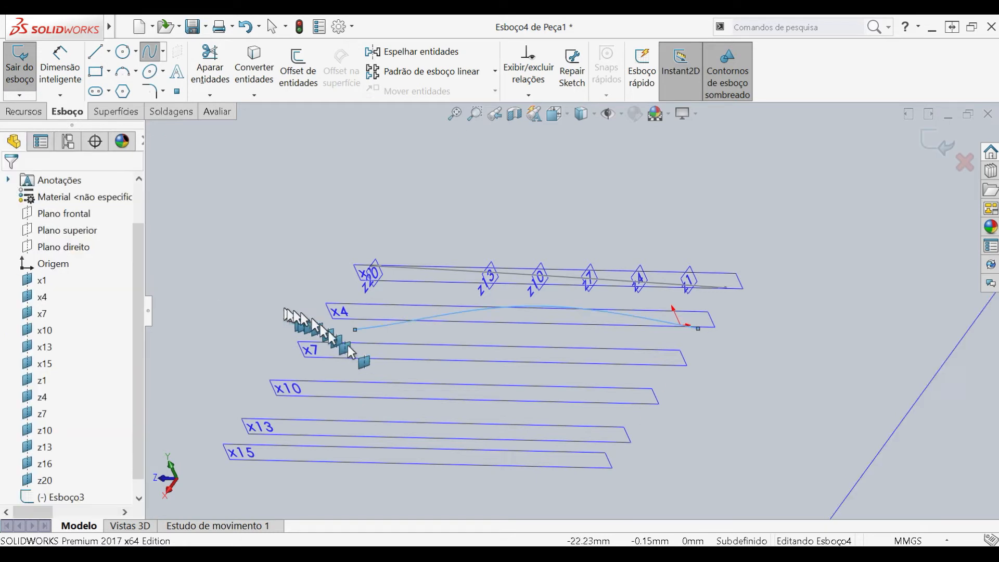
pyautogui.click(360, 350)
pyautogui.click(34, 313)
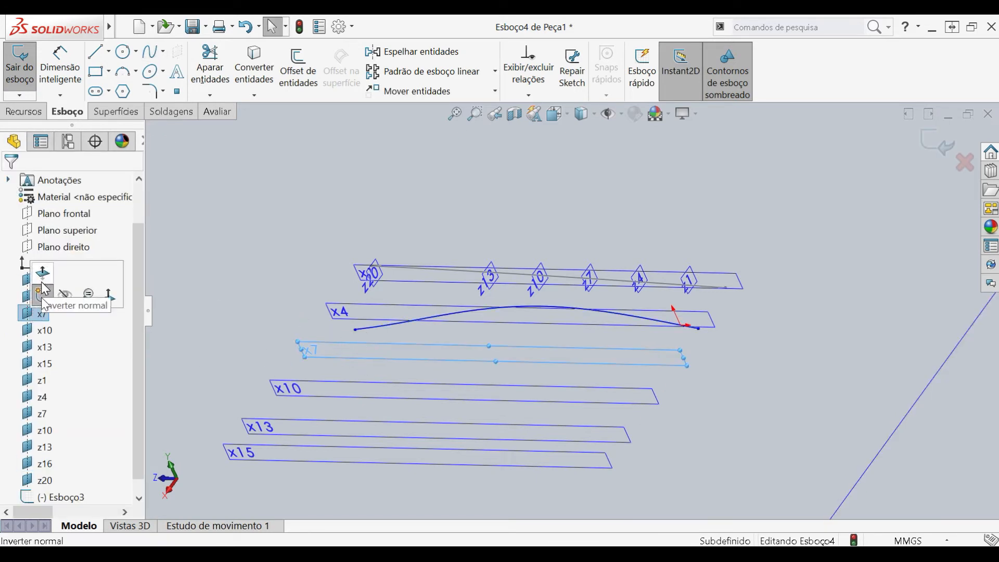
pyautogui.rightClick(42, 313)
pyautogui.click(940, 144)
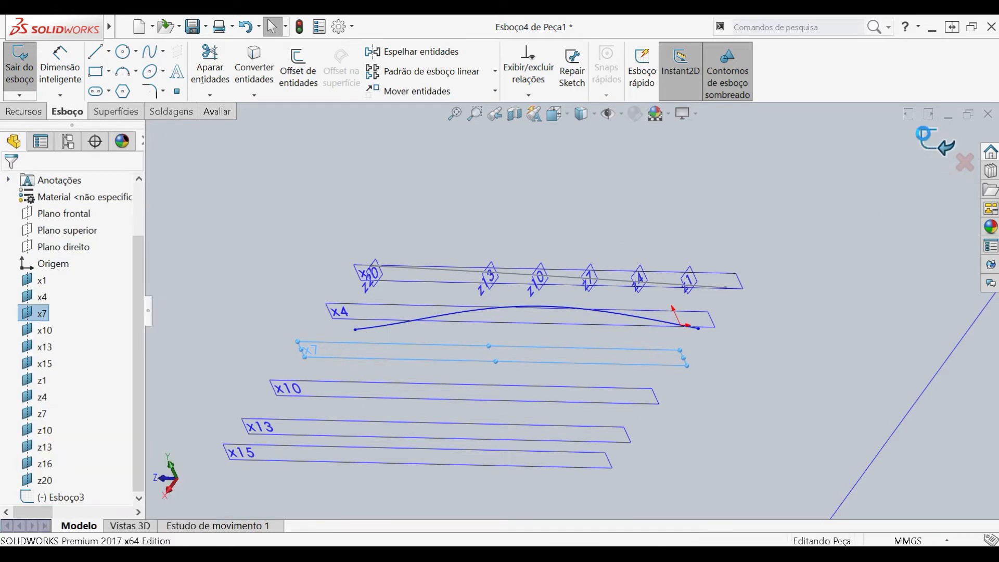
# Sketch the explicit equation-driven curve -sin(7*x/20) on plane x7, starting at x1 = -20.
pyautogui.click(36, 297)
pyautogui.click(52, 284)
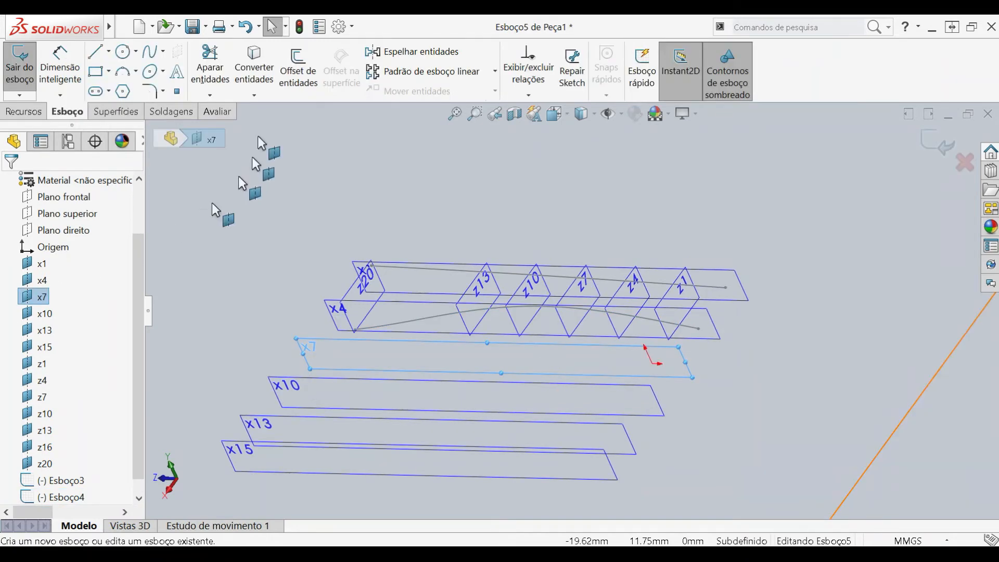
pyautogui.click(155, 53)
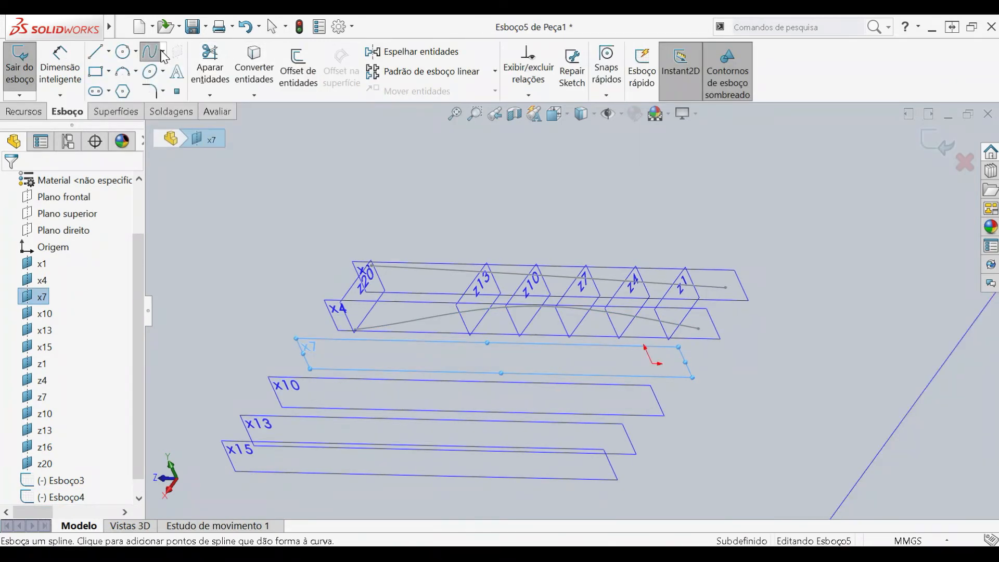
pyautogui.click(163, 51)
pyautogui.click(179, 107)
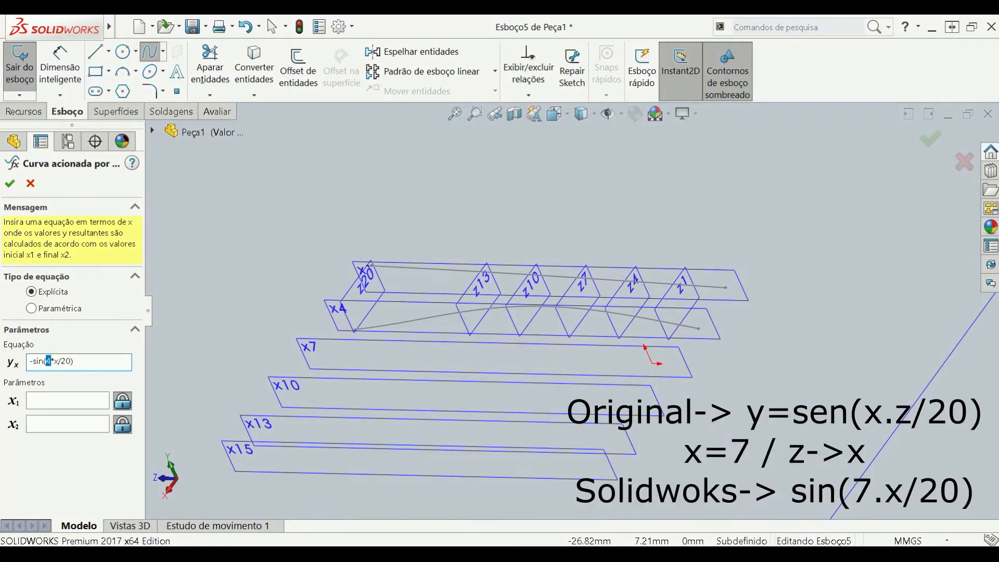
pyautogui.click(75, 397)
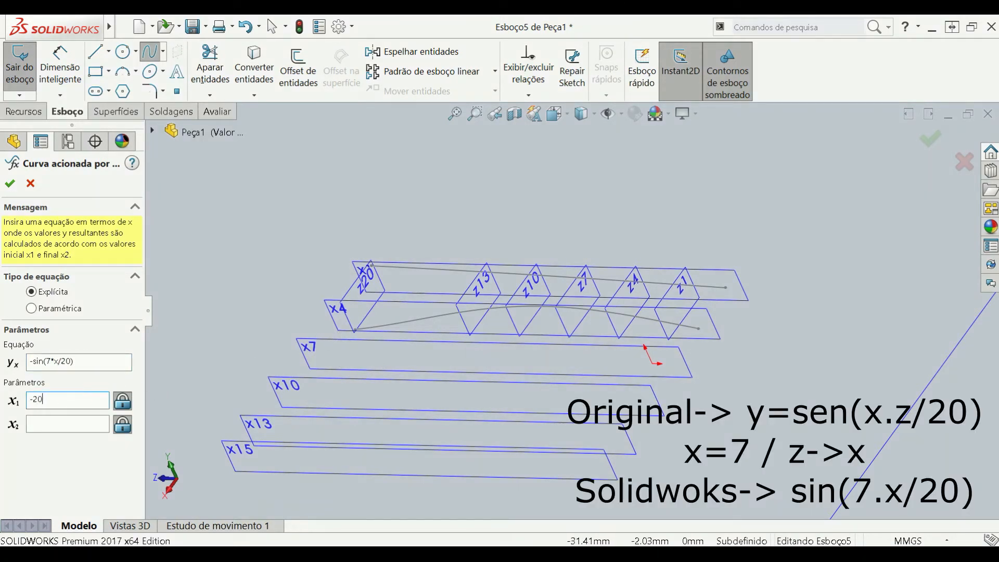
pyautogui.click(9, 183)
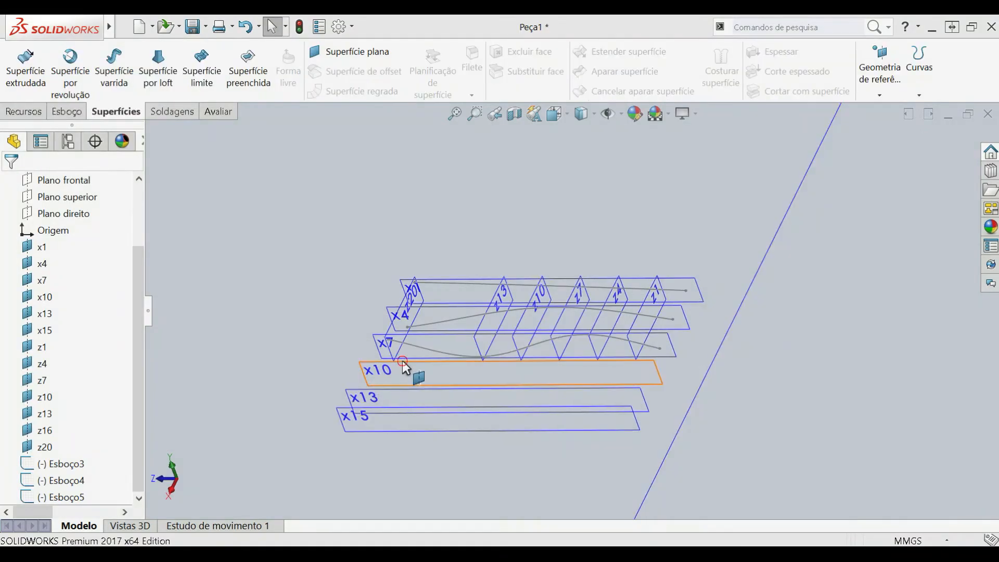
# Sketch the explicit equation-driven curve -sin(10*x/20) from x1 = -20 to x2 = 1 on plane x10, and exit the sketch.
pyautogui.click(401, 361)
pyautogui.click(457, 326)
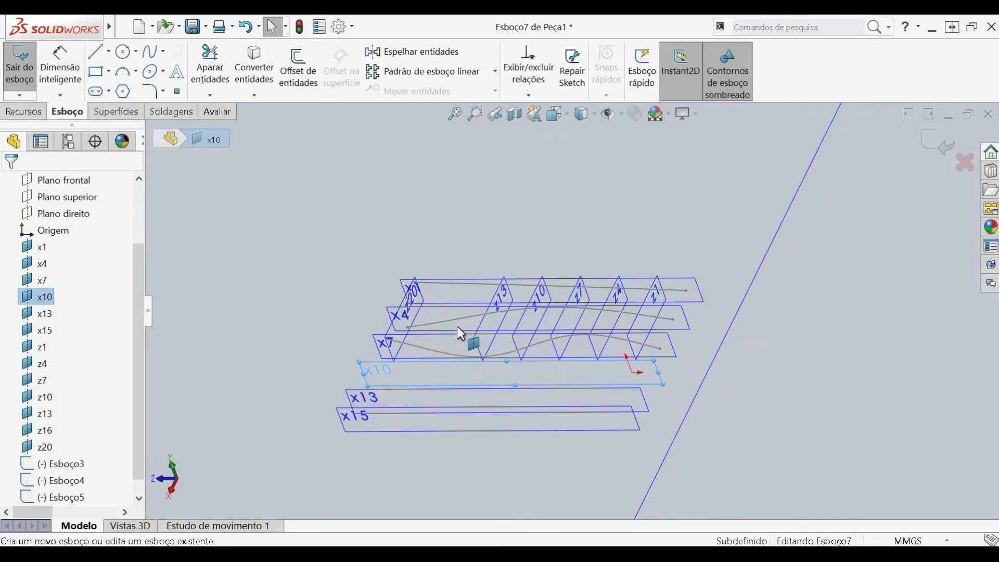
pyautogui.click(163, 52)
pyautogui.click(161, 109)
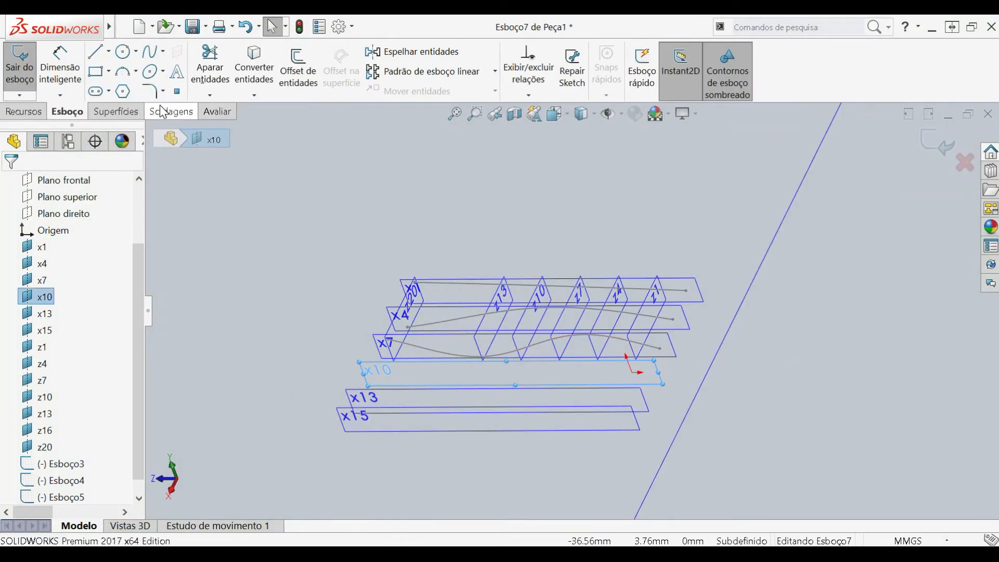
pyautogui.write('-sin(4*x/20)')
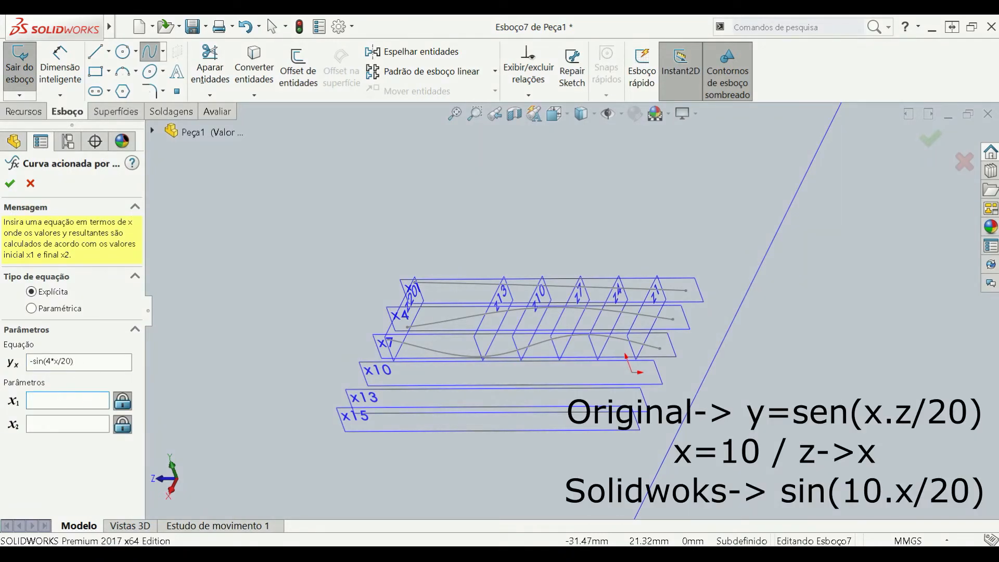
pyautogui.doubleClick(48, 361)
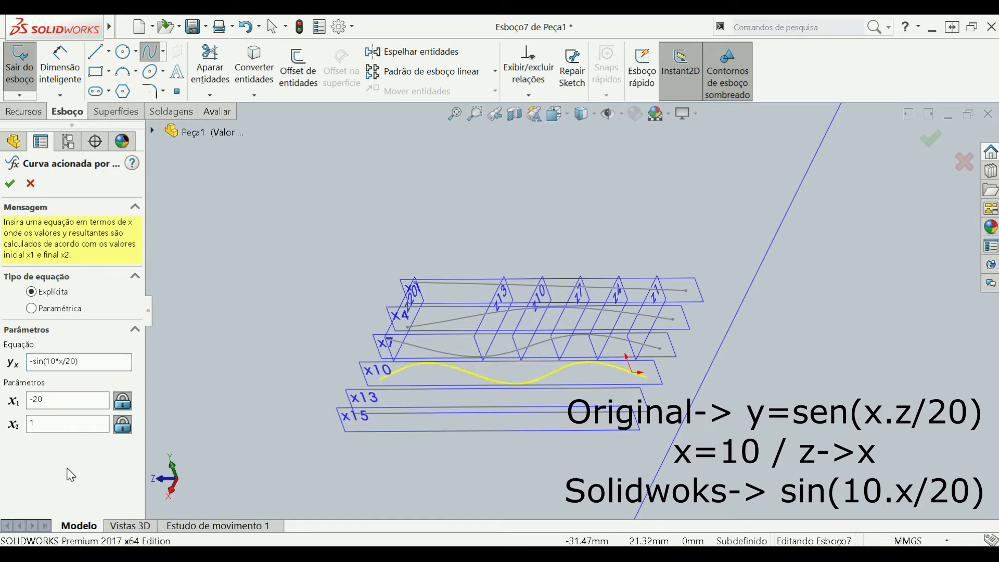
pyautogui.click(17, 183)
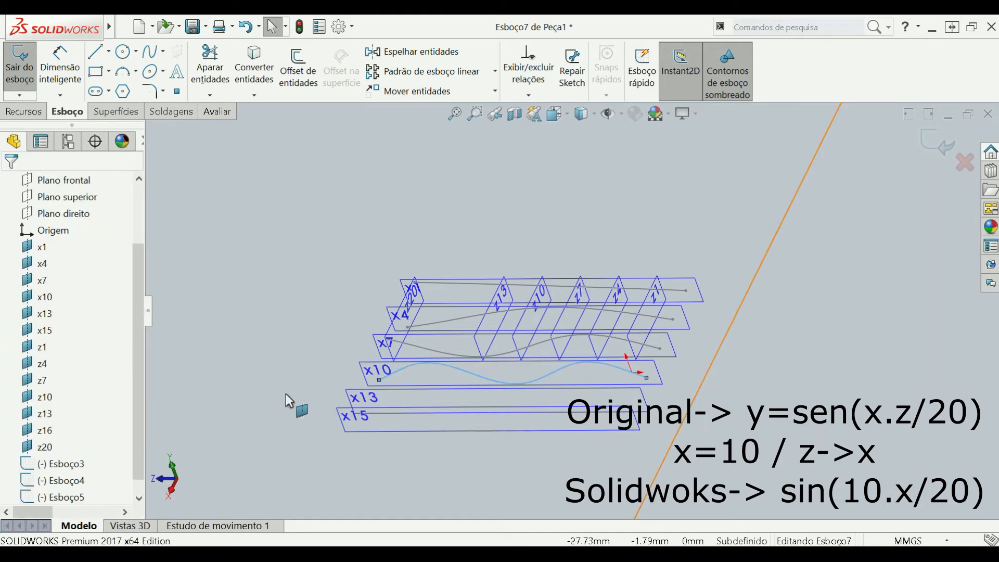
pyautogui.click(929, 138)
# Sketch the explicit equation-driven curve -sin(13*x/20) on plane x13, starting at x1 = -20, and exit the sketch.
pyautogui.scroll(-5, 370, 396)
pyautogui.click(411, 357)
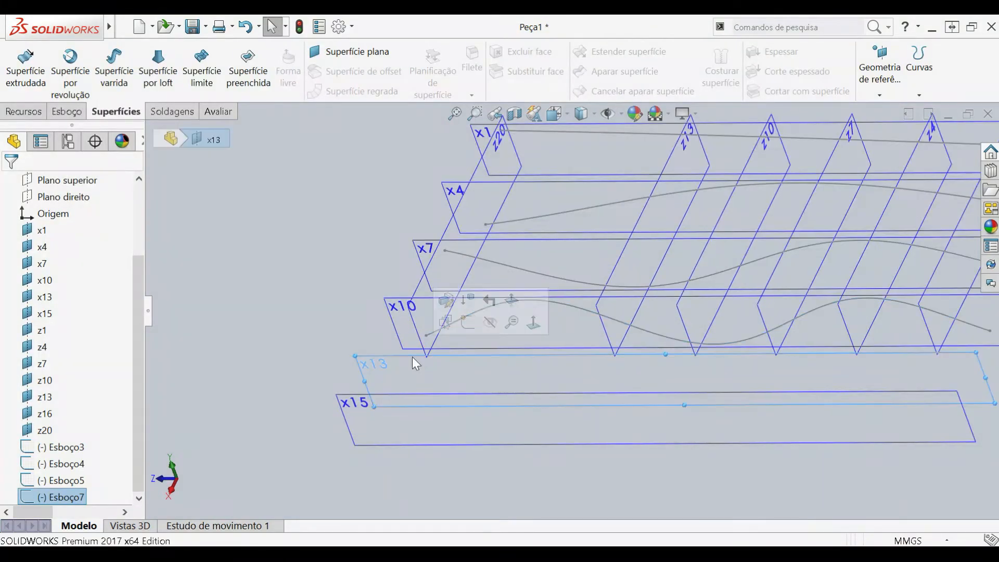
pyautogui.click(470, 327)
pyautogui.click(162, 51)
pyautogui.click(208, 103)
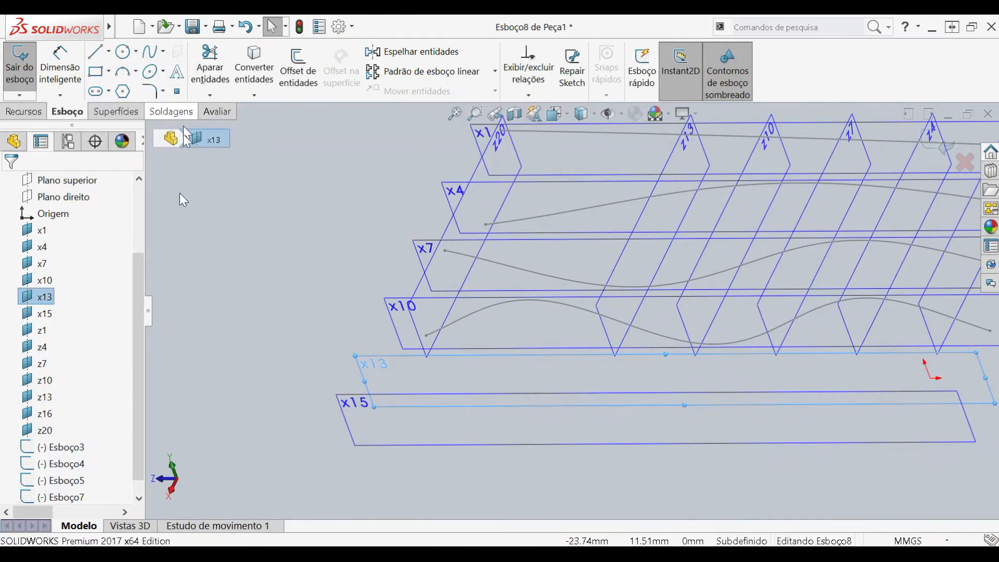
pyautogui.click(90, 357)
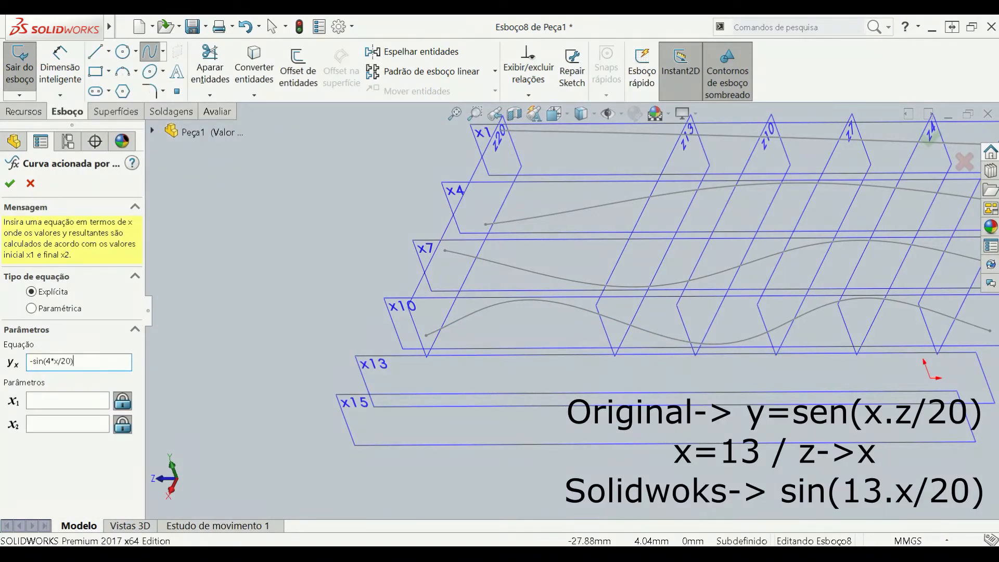
pyautogui.write('13')
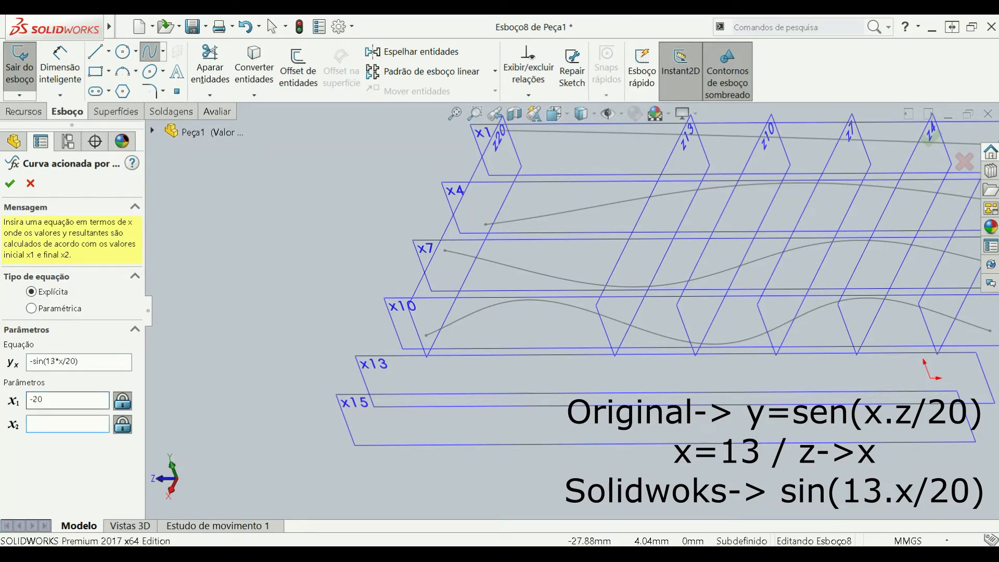
pyautogui.click(10, 183)
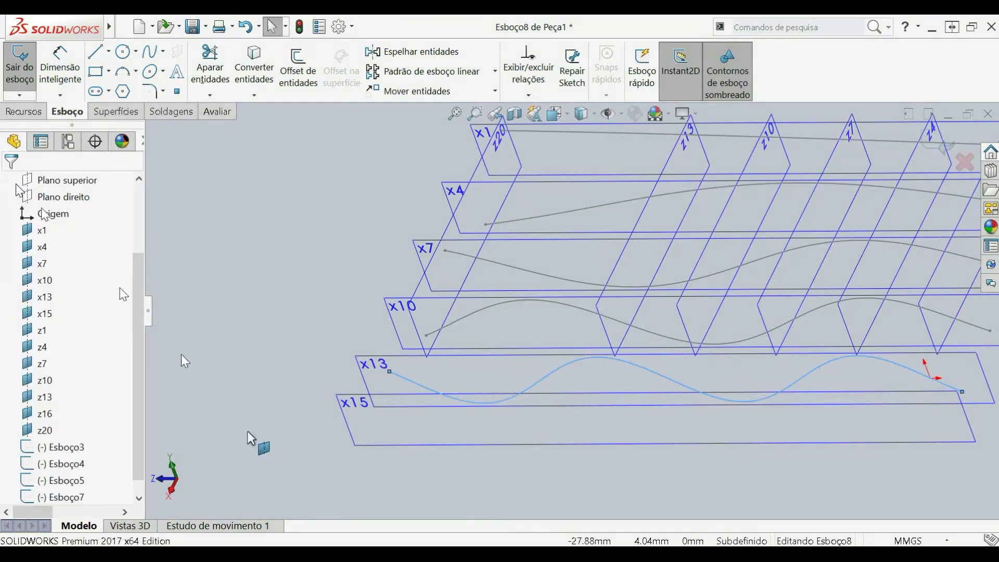
pyautogui.click(369, 445)
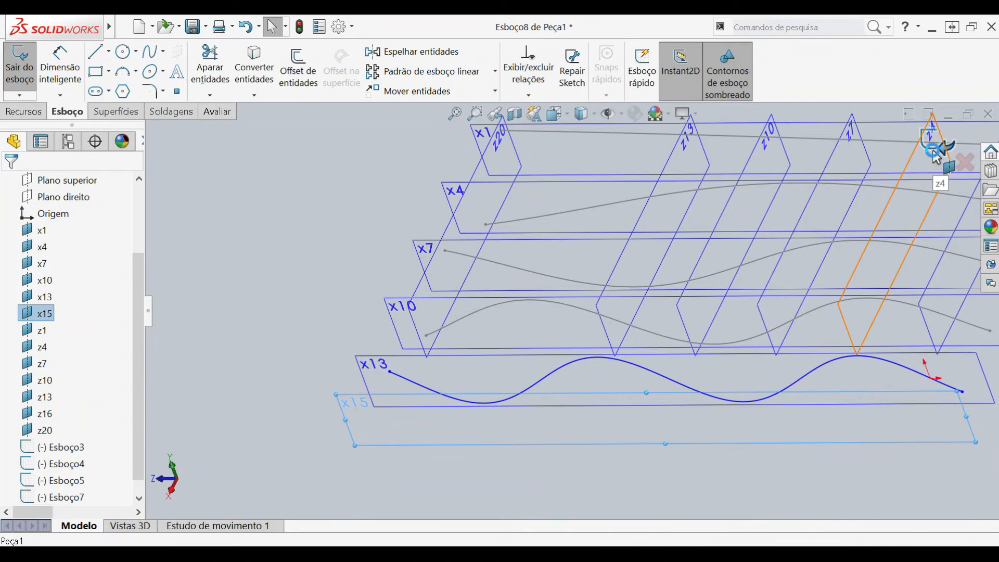
pyautogui.click(931, 140)
# Sketch the explicit equation-driven curve -sin(15*x/20) from x1 = -20 to x2 = 1 on plane x15.
pyautogui.click(396, 445)
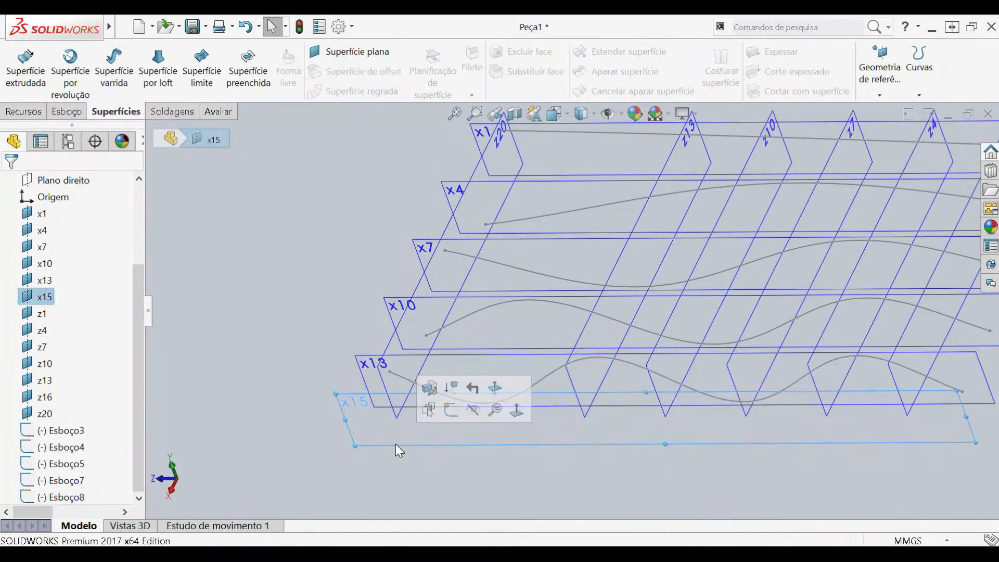
pyautogui.click(451, 415)
pyautogui.click(163, 51)
pyautogui.click(157, 110)
pyautogui.write('-sin(4*x/20)')
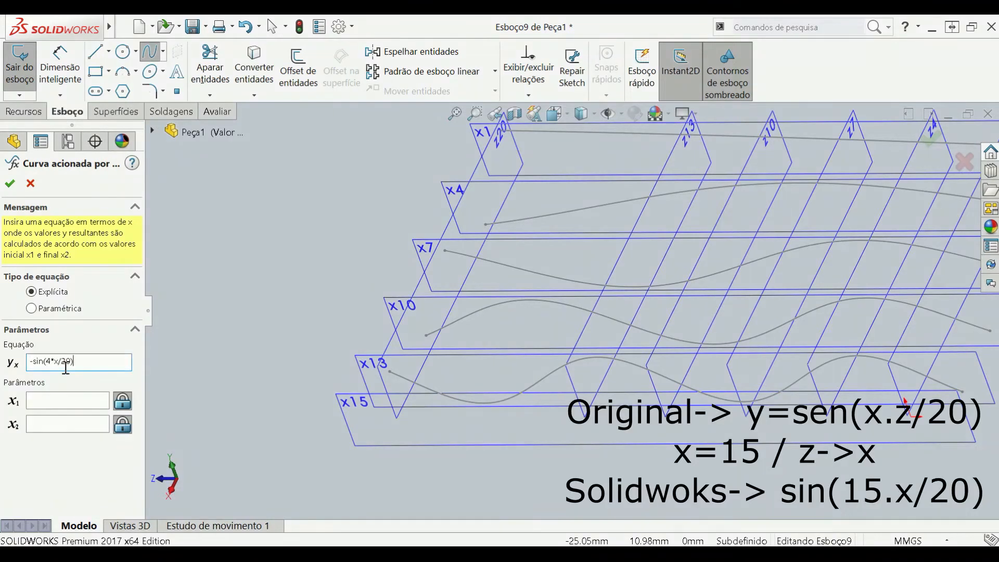
pyautogui.write('15')
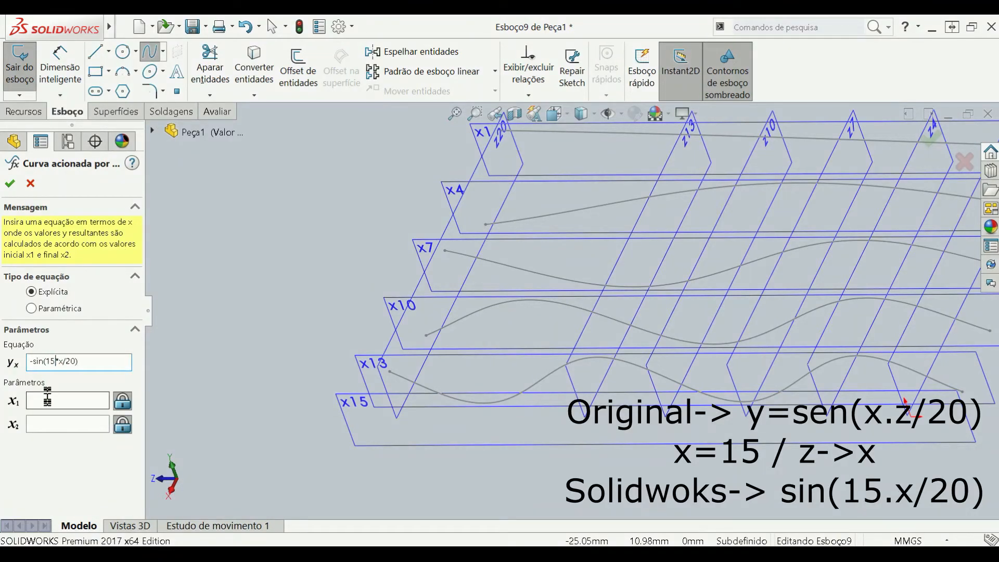
pyautogui.click(45, 421)
pyautogui.write('1')
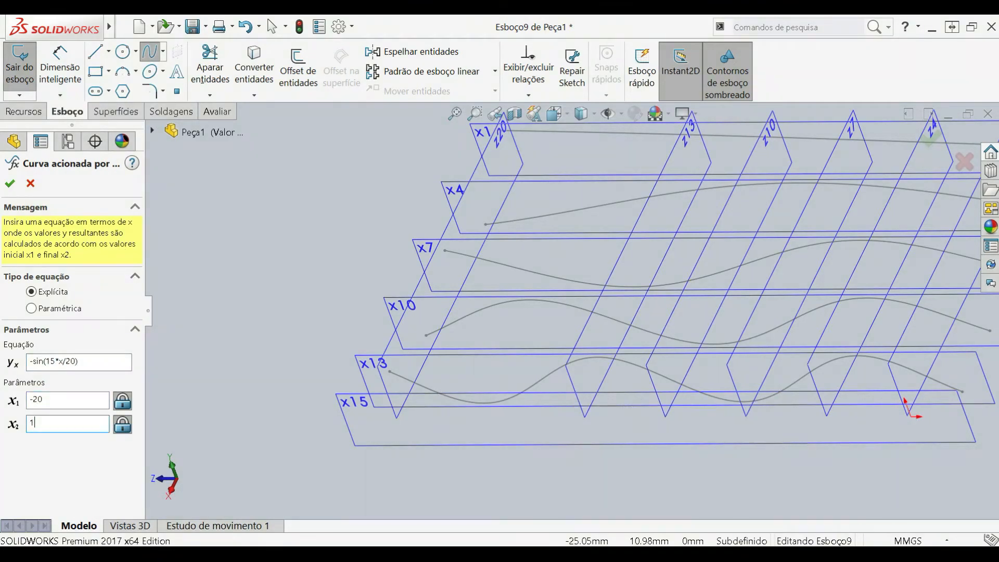
pyautogui.click(12, 178)
# Examine from several sides where the ends of the x-plane curves lie relative to the z planes.
pyautogui.click(198, 343)
pyautogui.scroll(4, 235, 344)
pyautogui.moveTo(327, 333)
pyautogui.mouseDown(button='middle')
pyautogui.moveTo(345, 238)
pyautogui.moveTo(314, 379)
pyautogui.mouseUp(button='middle')
pyautogui.scroll(-2, 488, 349)
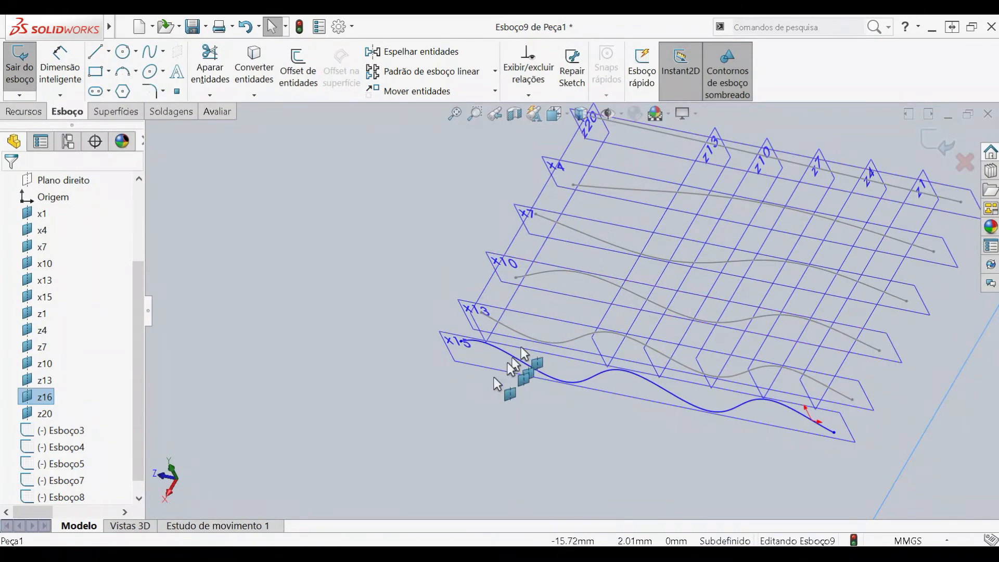
pyautogui.scroll(2, 497, 370)
pyautogui.moveTo(499, 375)
pyautogui.mouseDown(button='middle')
pyautogui.moveTo(520, 260)
pyautogui.moveTo(480, 229)
pyautogui.moveTo(353, 319)
pyautogui.moveTo(323, 405)
pyautogui.moveTo(337, 419)
pyautogui.mouseUp(button='middle')
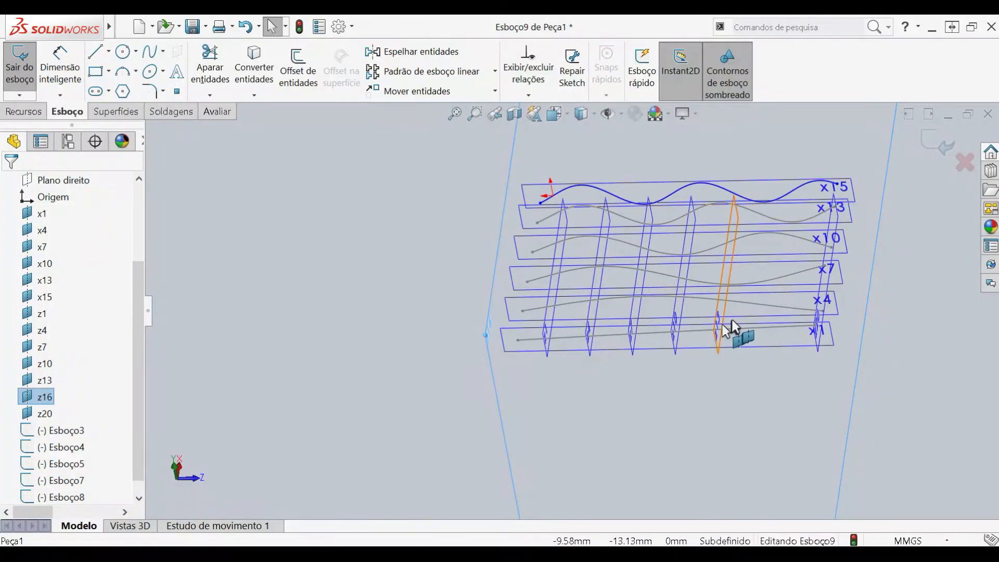
pyautogui.scroll(-2, 744, 307)
pyautogui.moveTo(745, 294)
pyautogui.mouseDown(button='middle')
pyautogui.moveTo(742, 272)
pyautogui.moveTo(703, 279)
pyautogui.mouseUp(button='middle')
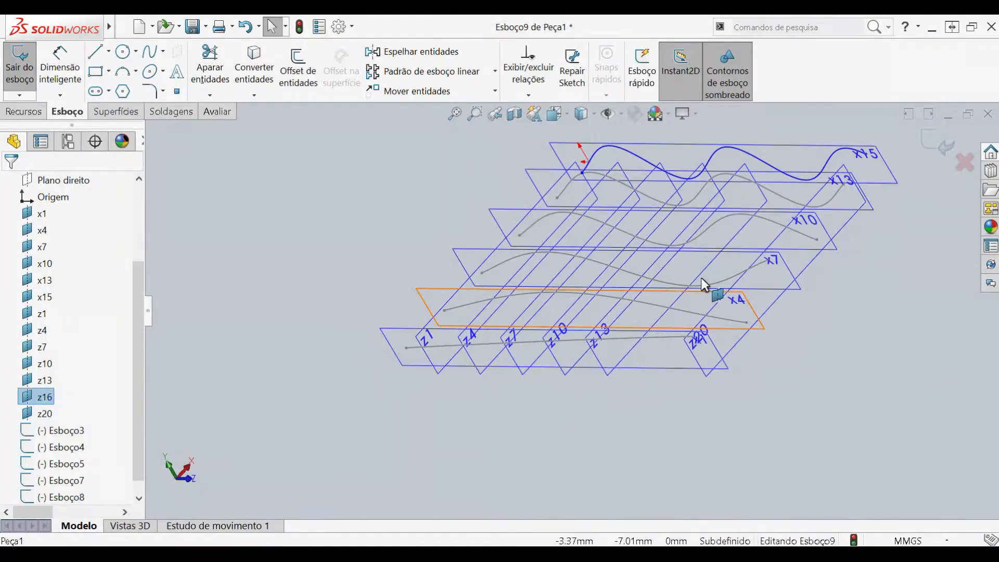
pyautogui.scroll(-1, 703, 281)
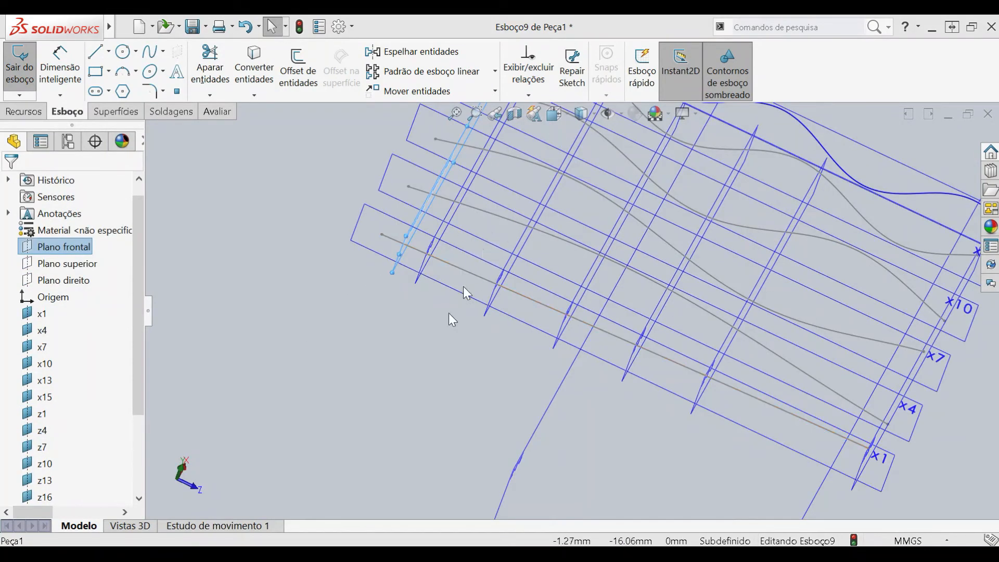
pyautogui.moveTo(417, 330)
pyautogui.mouseDown(button='middle')
pyautogui.moveTo(395, 315)
pyautogui.moveTo(410, 258)
pyautogui.mouseUp(button='middle')
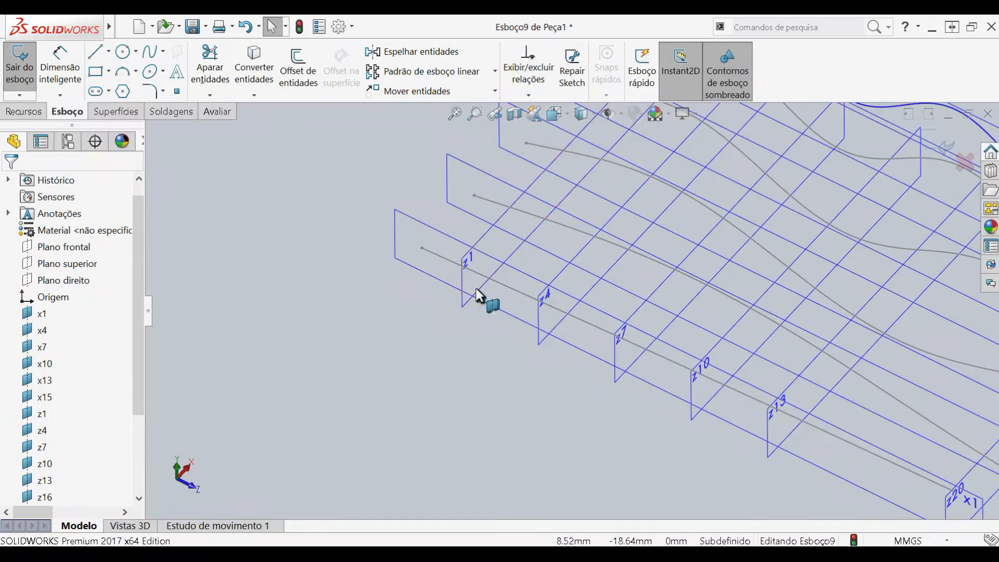
# Exit the plane x15 sketch and reopen the curve sketch on plane x1 for editing.
pyautogui.moveTo(138, 337); pyautogui.dragTo(141, 454)
pyautogui.click(75, 418)
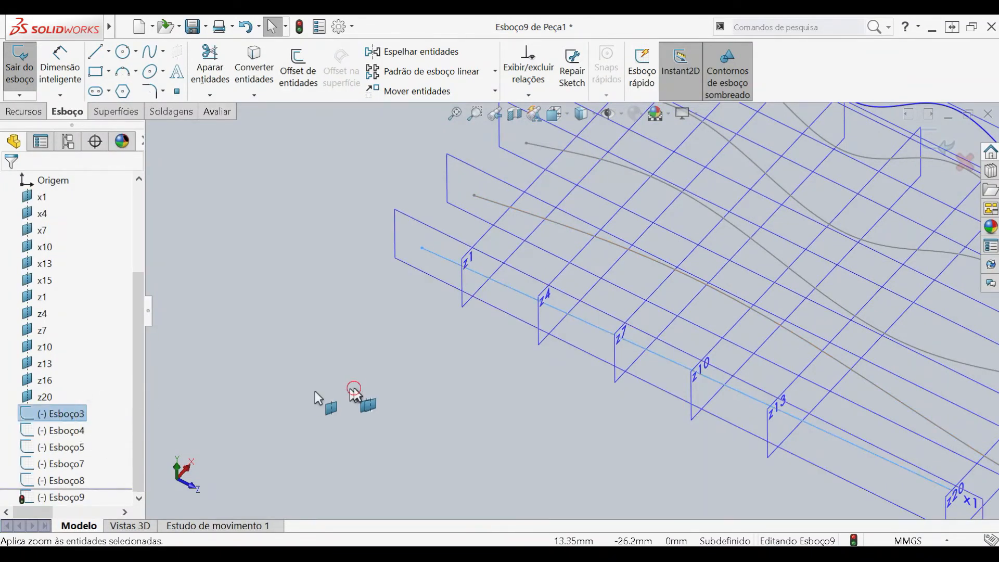
pyautogui.click(928, 151)
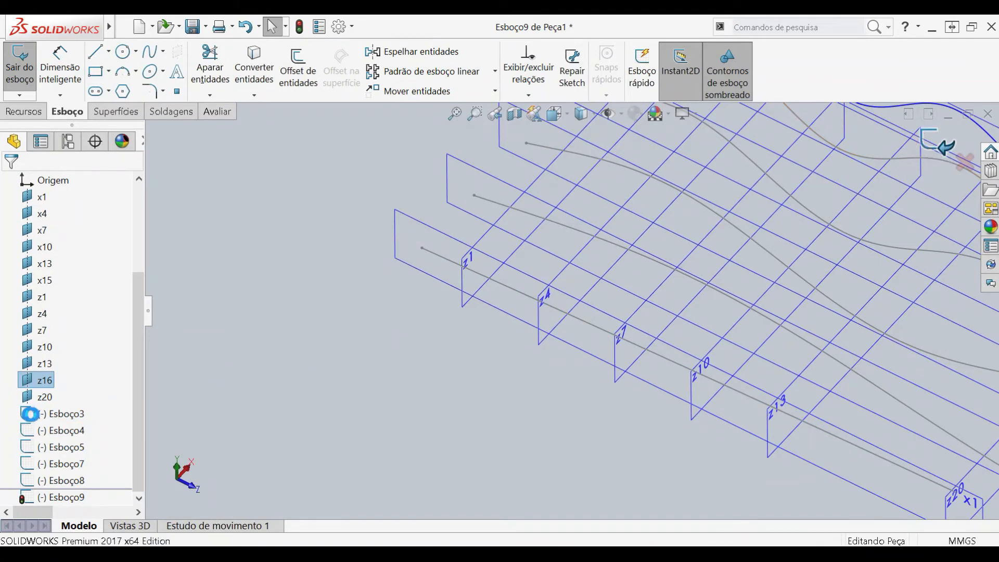
pyautogui.click(46, 416)
pyautogui.click(59, 374)
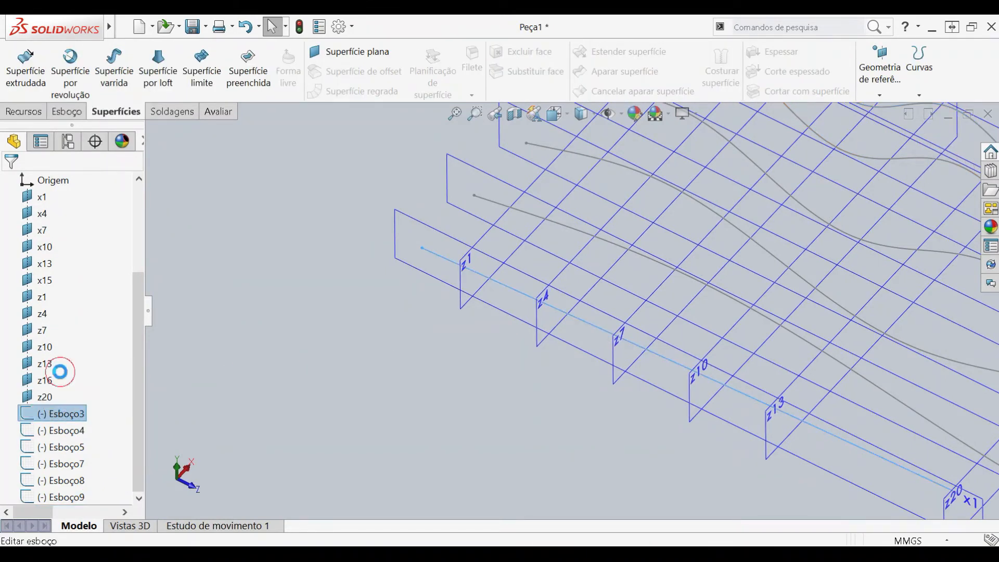
pyautogui.click(76, 415)
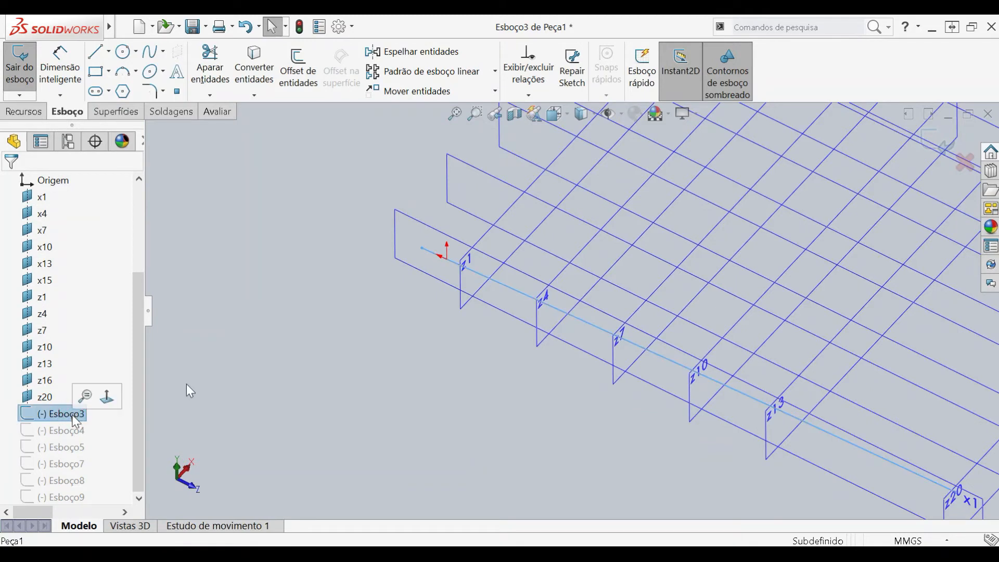
# Set the end value x2 of the plane x1 curve to -1 and exit the sketch.
pyautogui.click(506, 284)
pyautogui.click(506, 286)
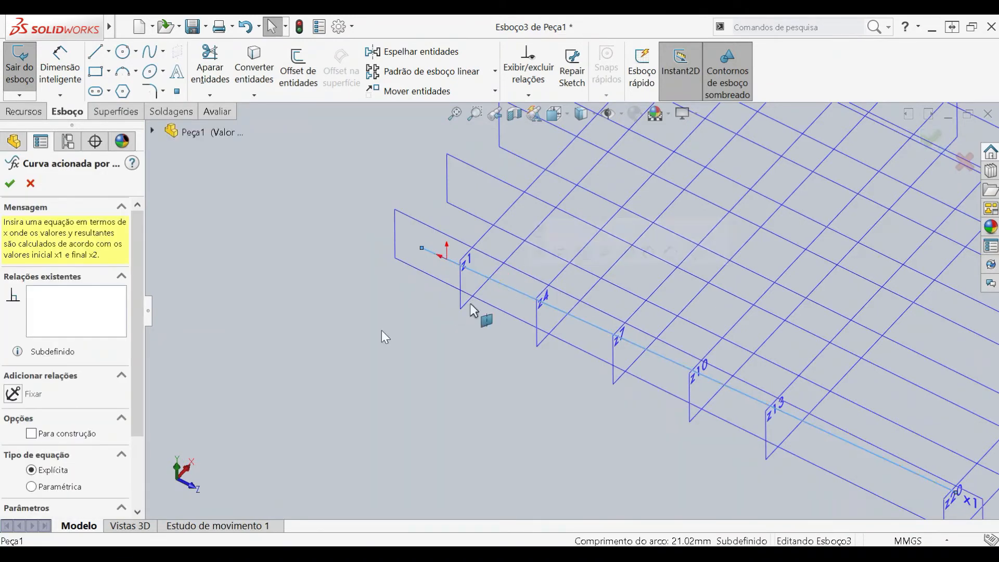
pyautogui.moveTo(141, 344); pyautogui.dragTo(145, 447)
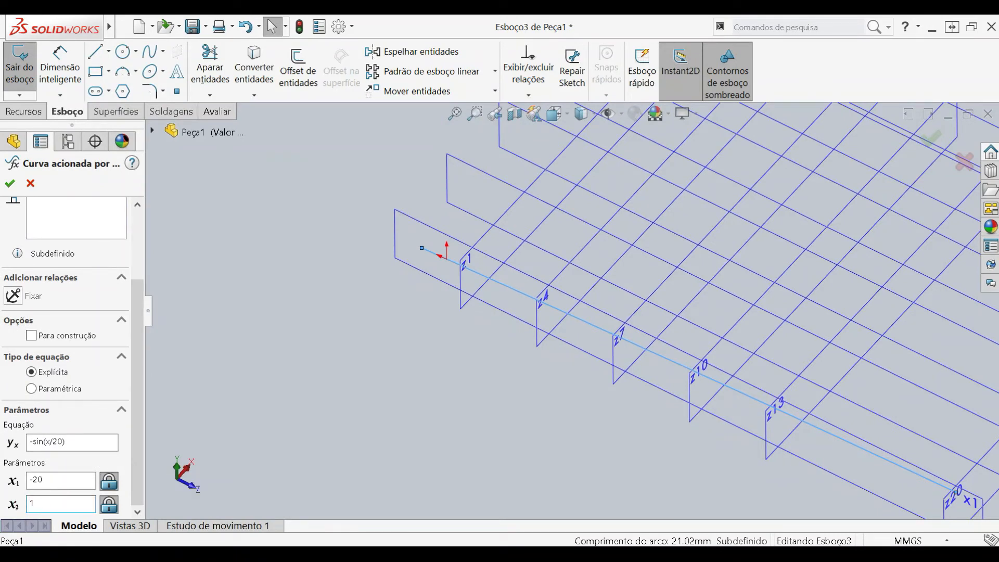
pyautogui.click(263, 398)
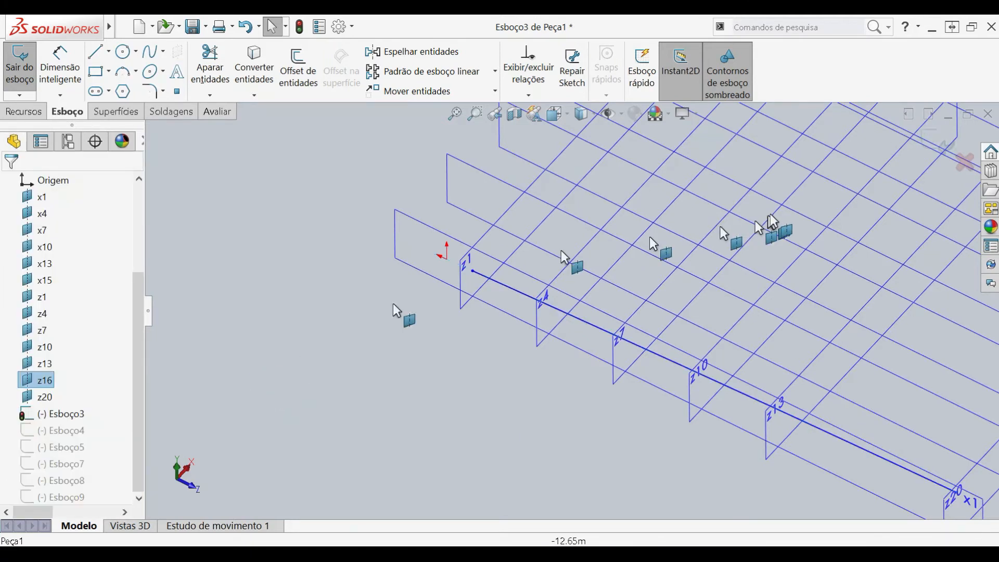
pyautogui.click(928, 140)
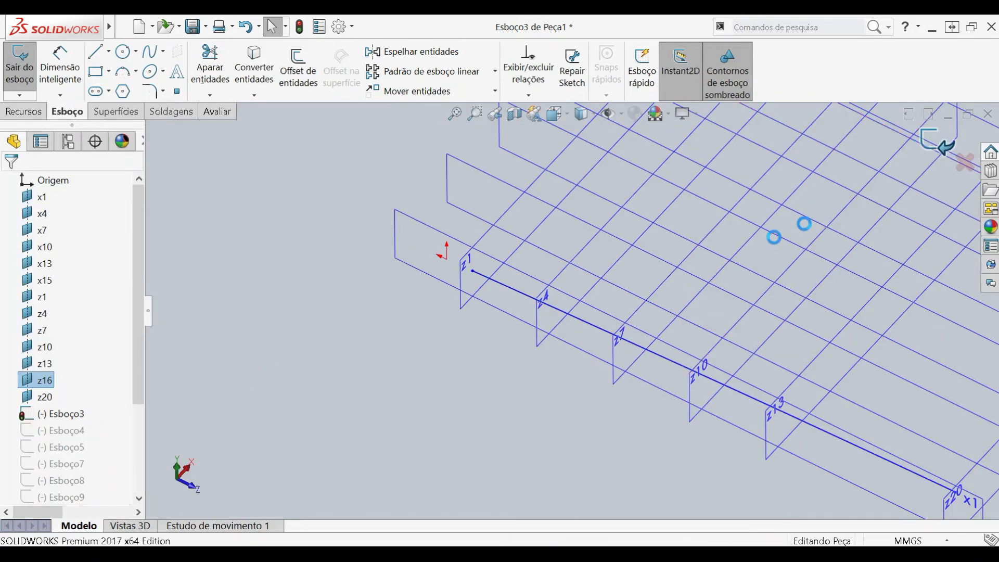
# Edit the curve sketch on plane x4, set the curve's end value x2 to -1, and exit the sketch.
pyautogui.click(539, 216)
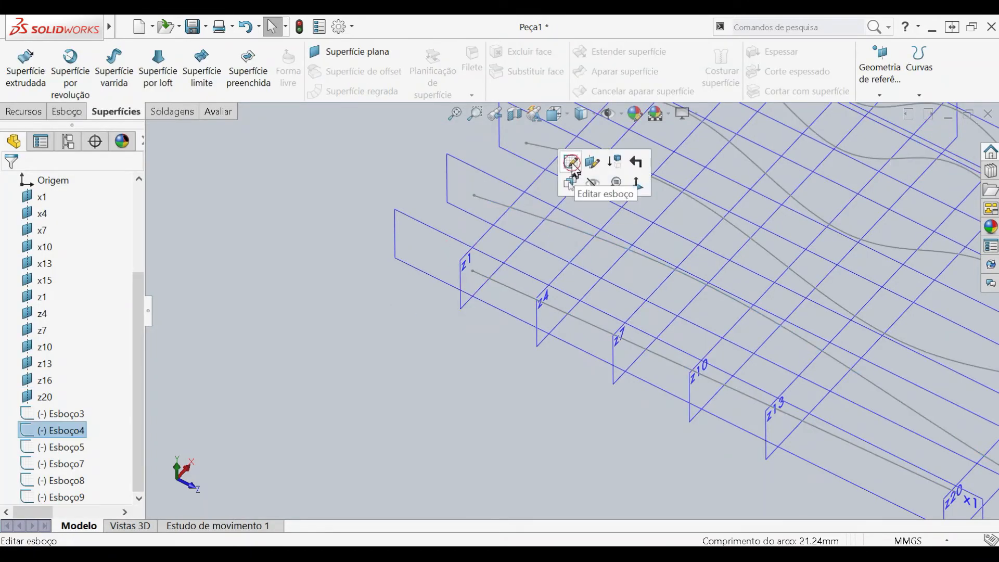
pyautogui.click(572, 172)
pyautogui.click(522, 211)
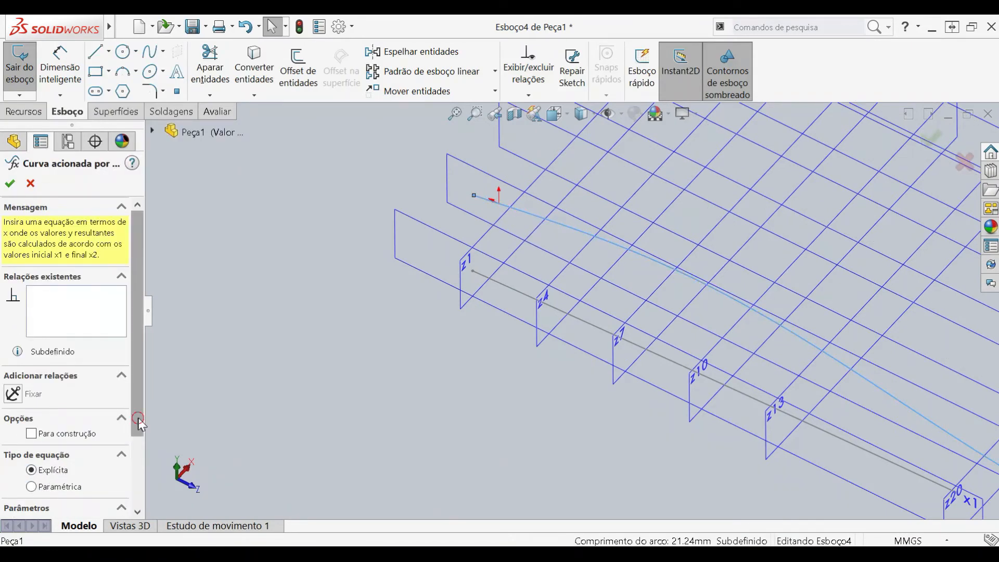
pyautogui.moveTo(138, 417); pyautogui.dragTo(137, 495)
pyautogui.click(30, 503)
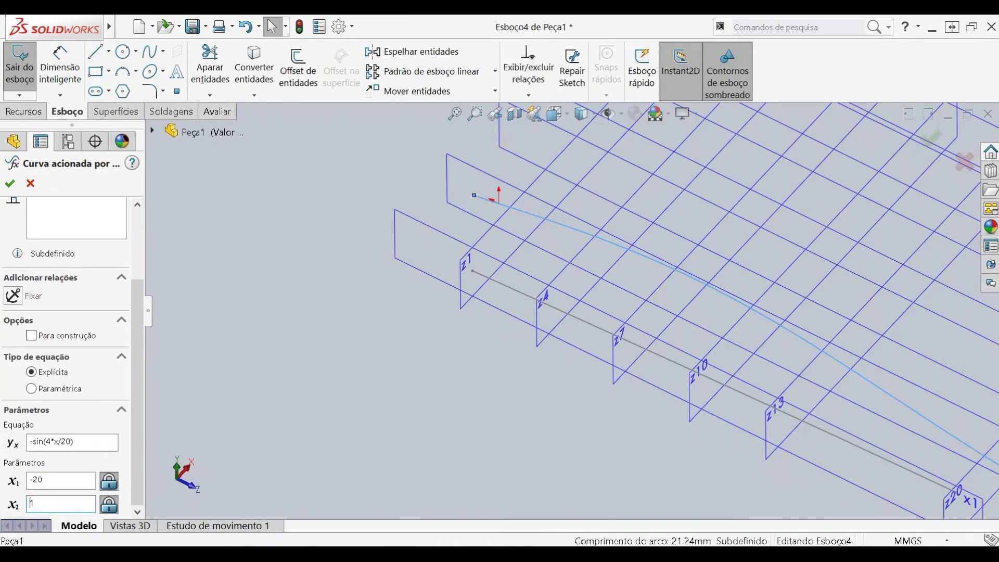
pyautogui.click(9, 183)
pyautogui.click(931, 137)
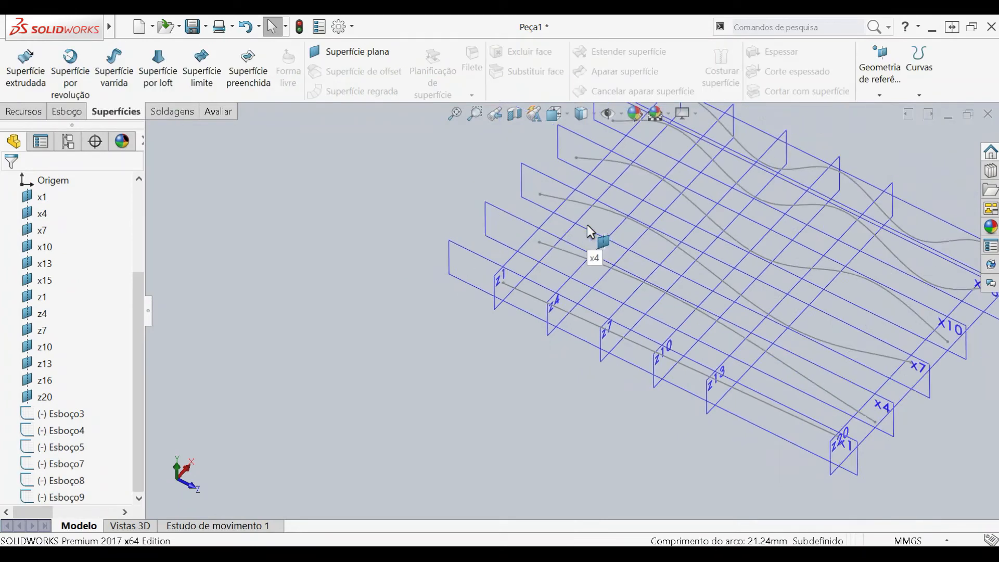
# Edit the curve sketch on plane x7, set the curve's end value x2 to -1, and exit the sketch.
pyautogui.scroll(-3, 587, 224)
pyautogui.click(567, 200)
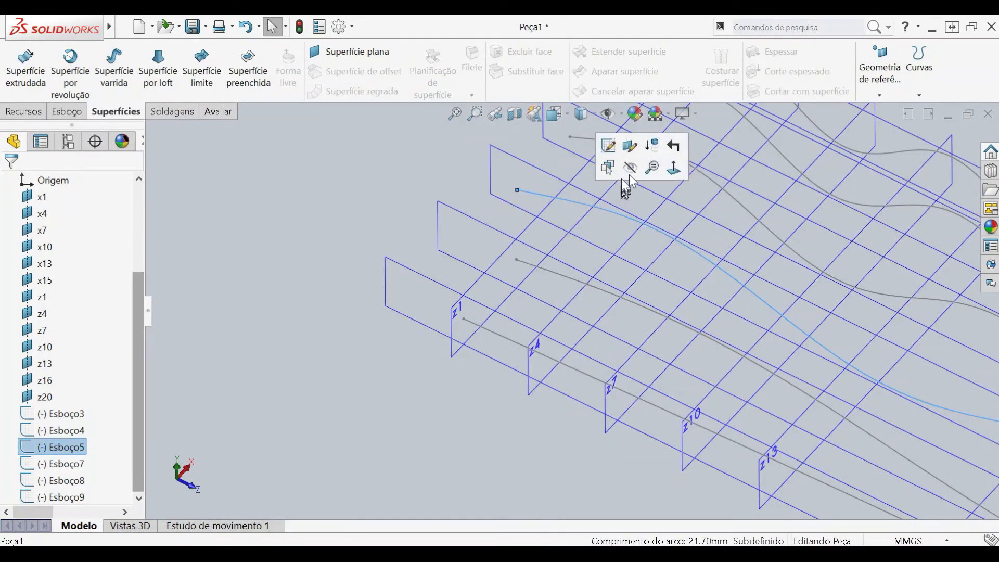
pyautogui.click(609, 146)
pyautogui.click(572, 196)
pyautogui.click(31, 504)
pyautogui.write('-')
pyautogui.click(9, 183)
pyautogui.scroll(4, 654, 210)
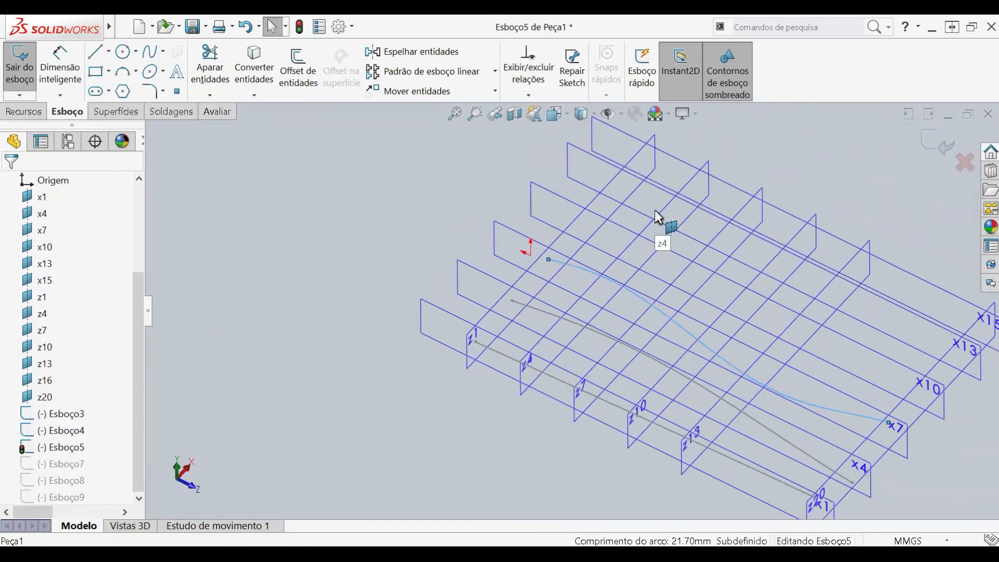
pyautogui.click(934, 141)
# Edit the curve sketch on plane x10, set the curve's end value x2 to -1, and exit the sketch.
pyautogui.scroll(-3, 633, 253)
pyautogui.click(553, 248)
pyautogui.click(611, 206)
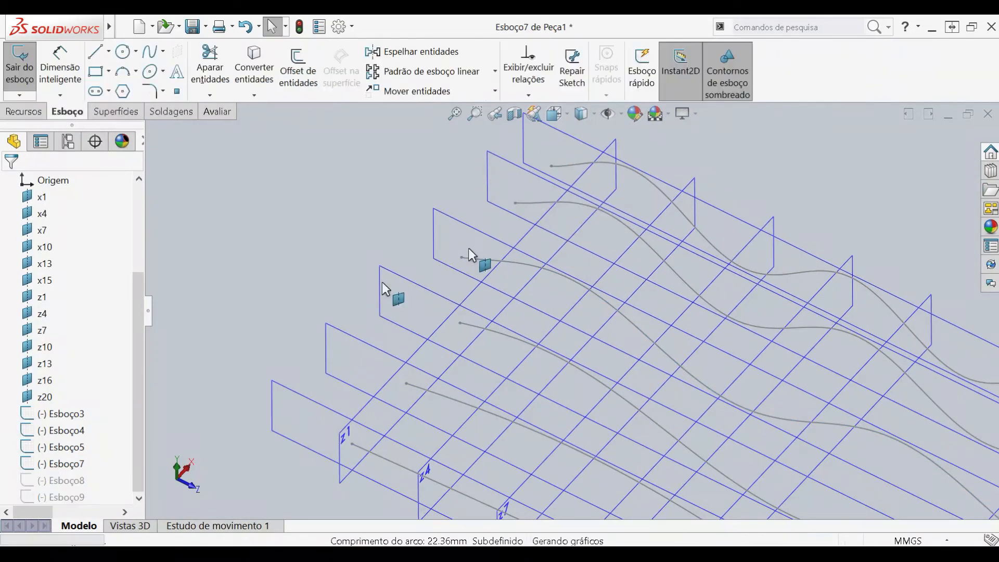
pyautogui.click(481, 259)
pyautogui.click(9, 183)
pyautogui.click(934, 141)
# Edit the curve sketch on plane x13, set the curve's end value x2 to -1, and exit the sketch.
pyautogui.scroll(-1, 630, 237)
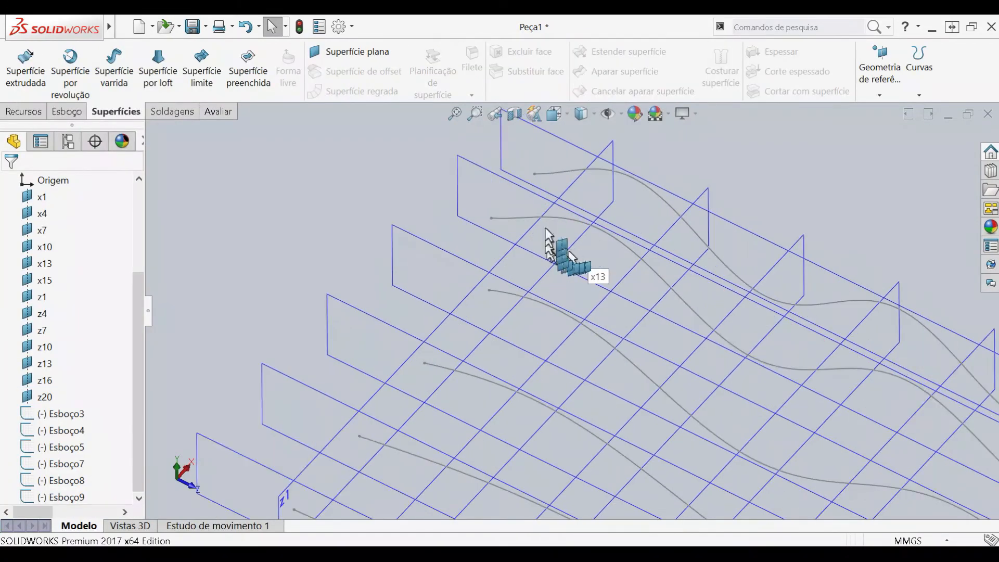
pyautogui.click(516, 219)
pyautogui.click(550, 163)
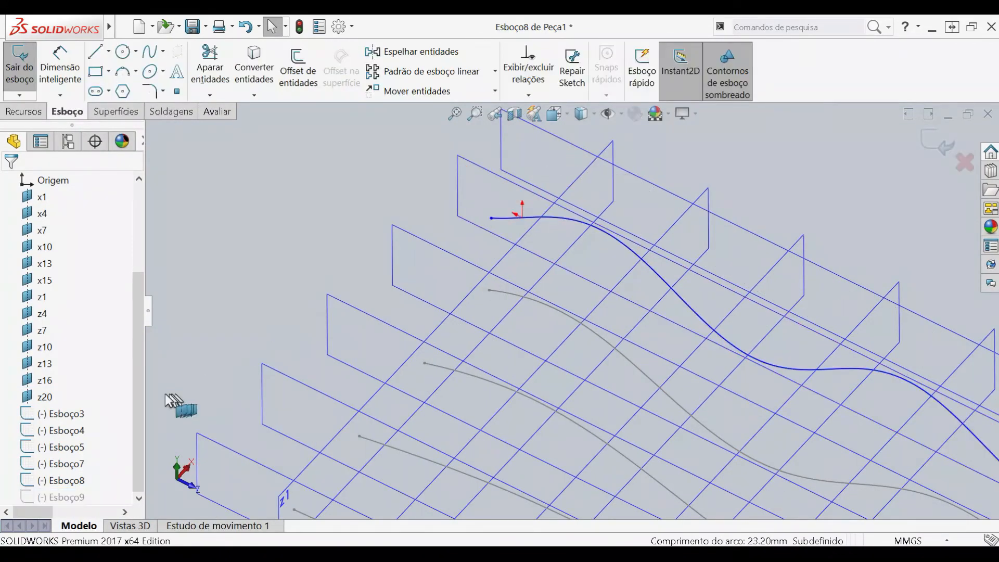
pyautogui.click(541, 216)
pyautogui.scroll(-4, 97, 419)
pyautogui.click(30, 503)
pyautogui.write('-')
pyautogui.click(10, 183)
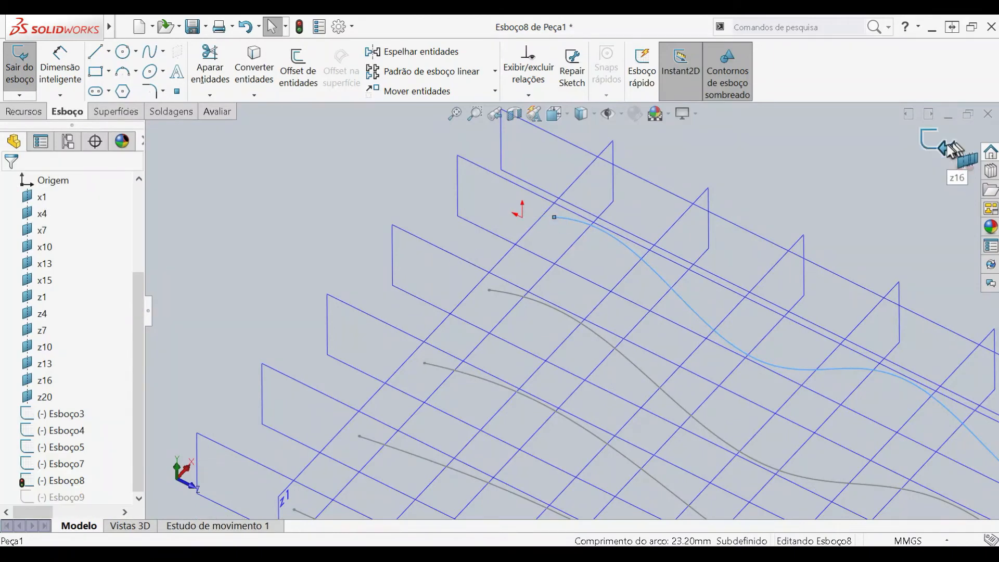
pyautogui.click(947, 146)
# Edit the curve sketch on plane x15, set the curve's end value x2 to -1, and exit the sketch.
pyautogui.click(68, 497)
pyautogui.click(559, 173)
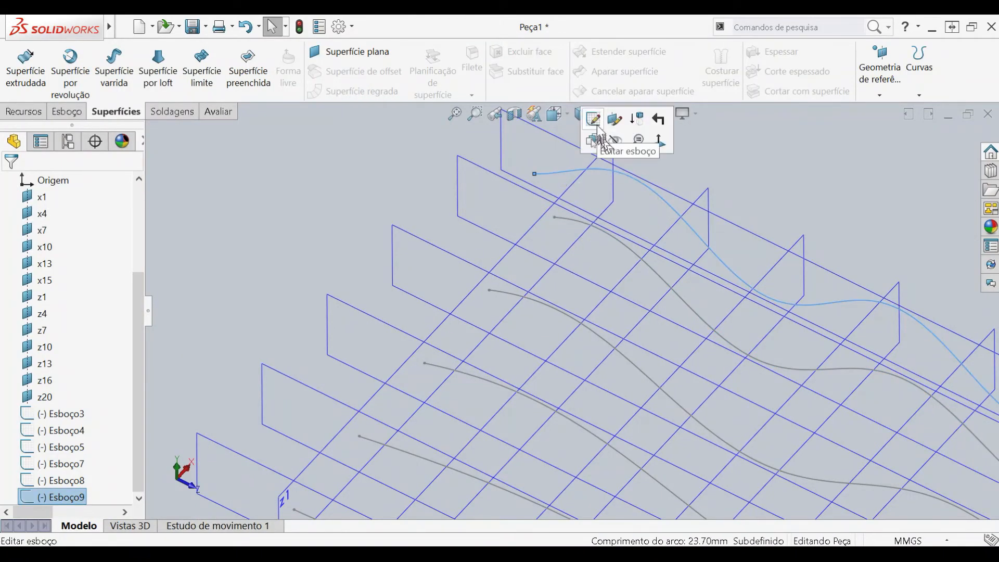
pyautogui.click(594, 120)
pyautogui.click(572, 169)
pyautogui.scroll(-4, 78, 364)
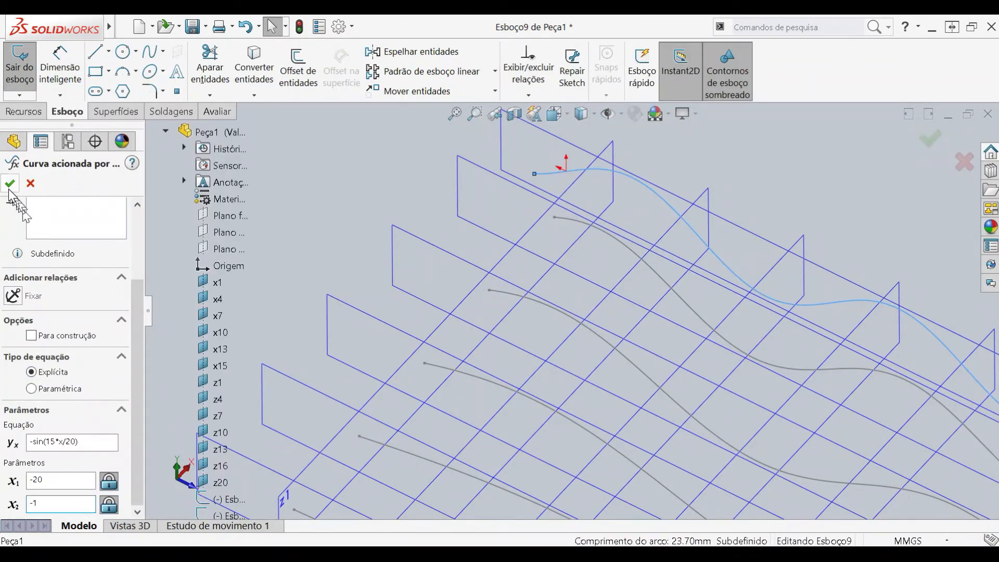
pyautogui.click(9, 185)
pyautogui.click(930, 137)
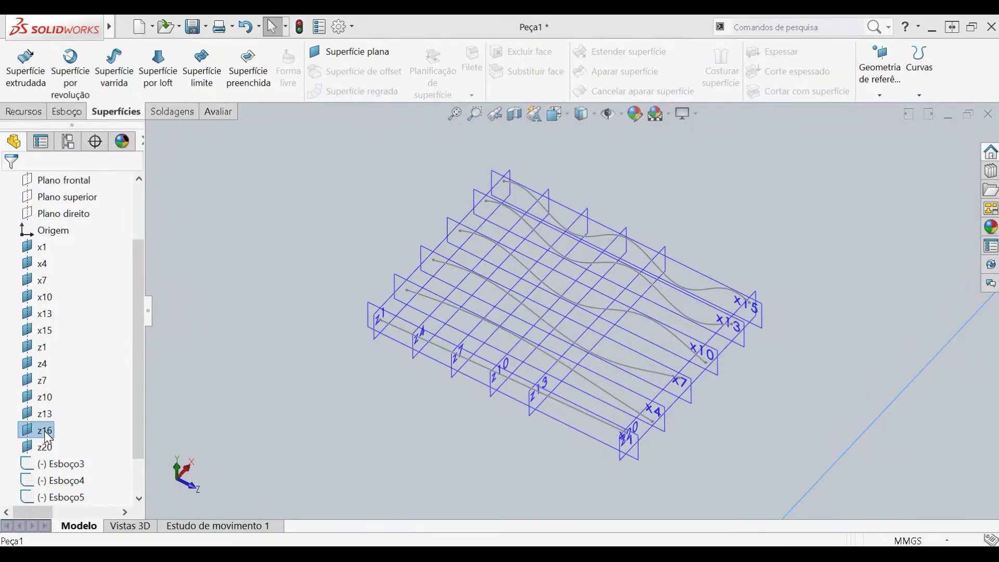
pyautogui.click(572, 378)
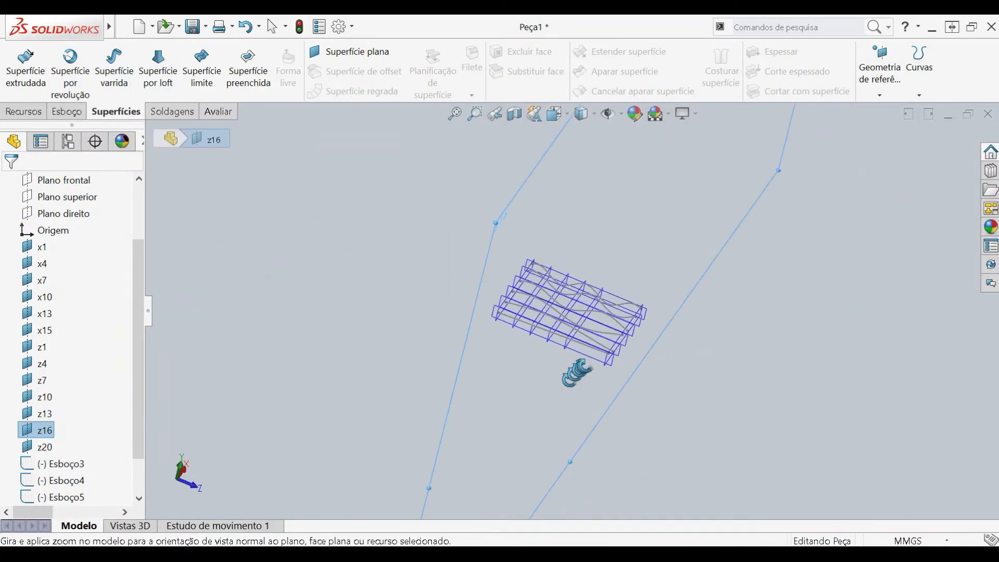
pyautogui.moveTo(599, 325); pyautogui.dragTo(567, 346, button='middle')
pyautogui.scroll(6, 559, 352)
pyautogui.scroll(-1, 570, 296)
pyautogui.scroll(-3, 571, 295)
pyautogui.scroll(-8, 564, 359)
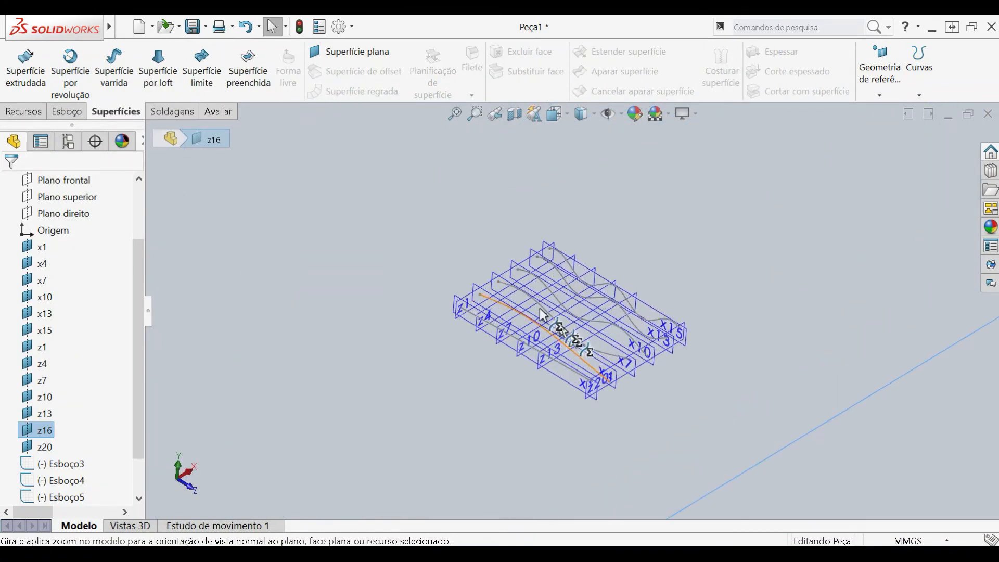
# Start a sketch on plane z1 and create an explicit equation-driven curve with the equation sin(x*1/20).
pyautogui.click(423, 359)
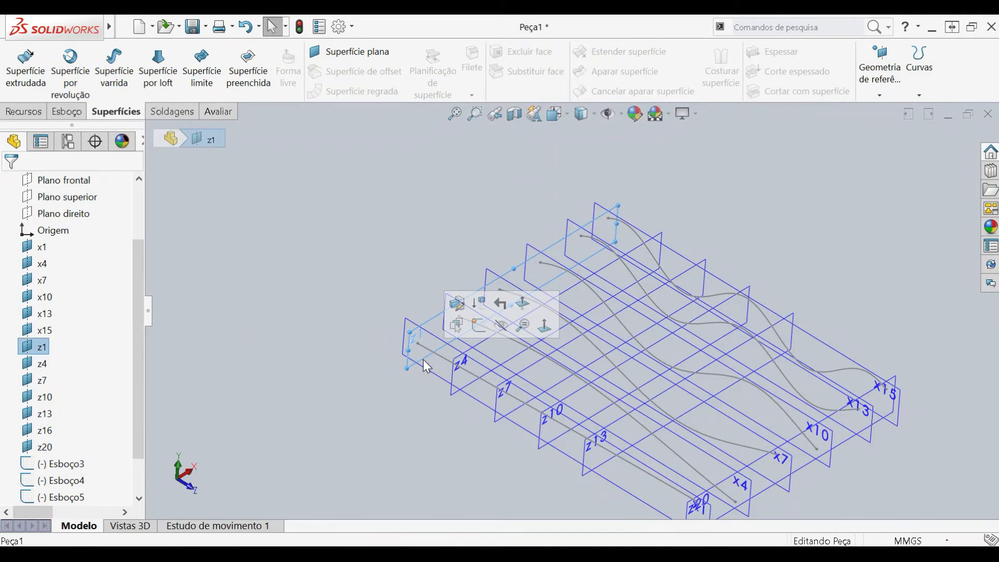
pyautogui.click(478, 326)
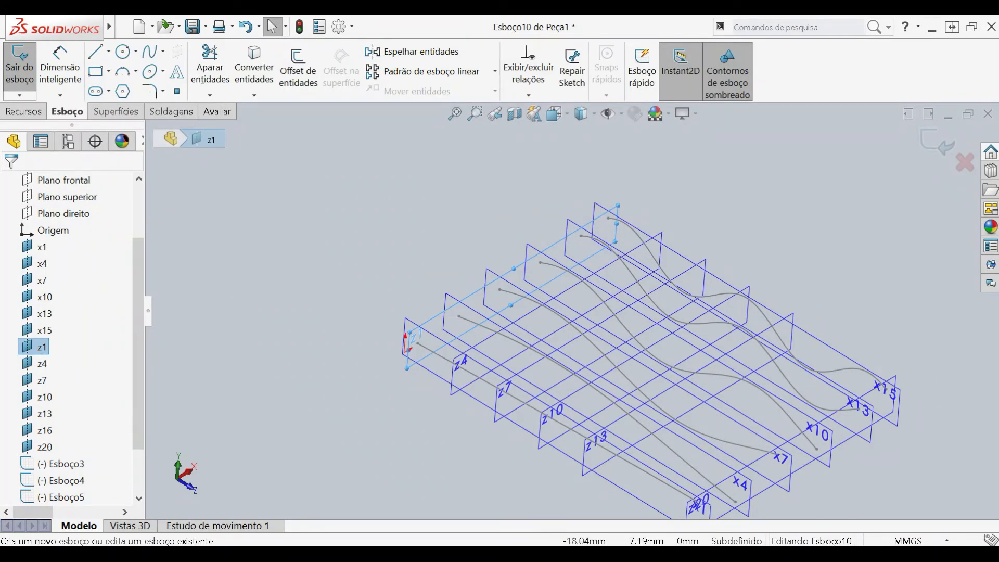
pyautogui.click(160, 55)
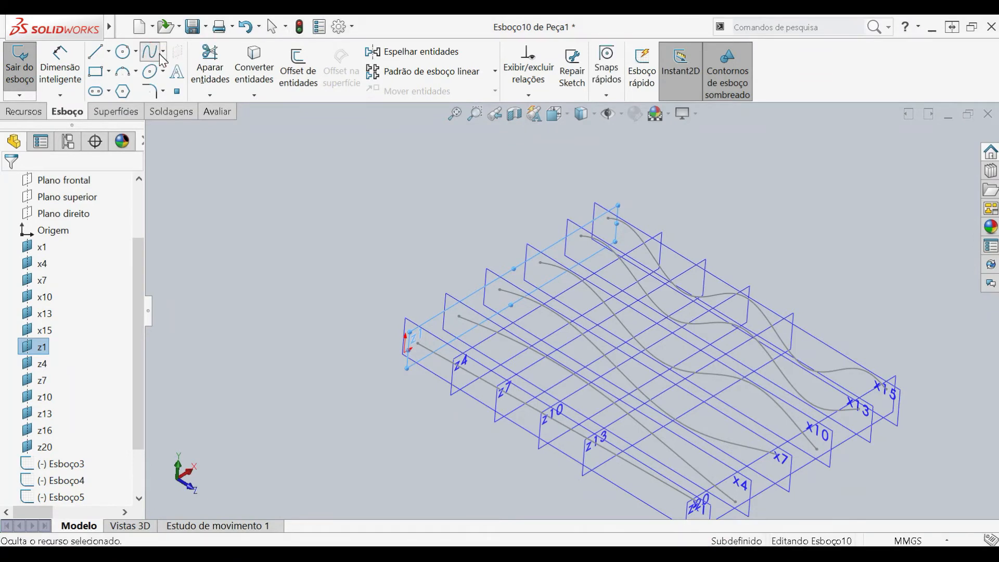
pyautogui.click(164, 56)
pyautogui.click(180, 106)
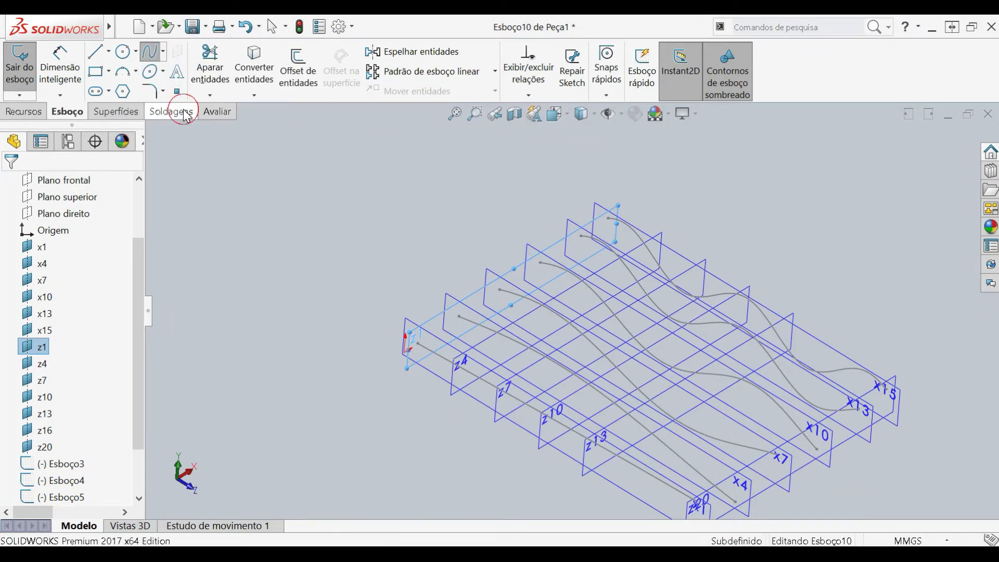
pyautogui.click(99, 365)
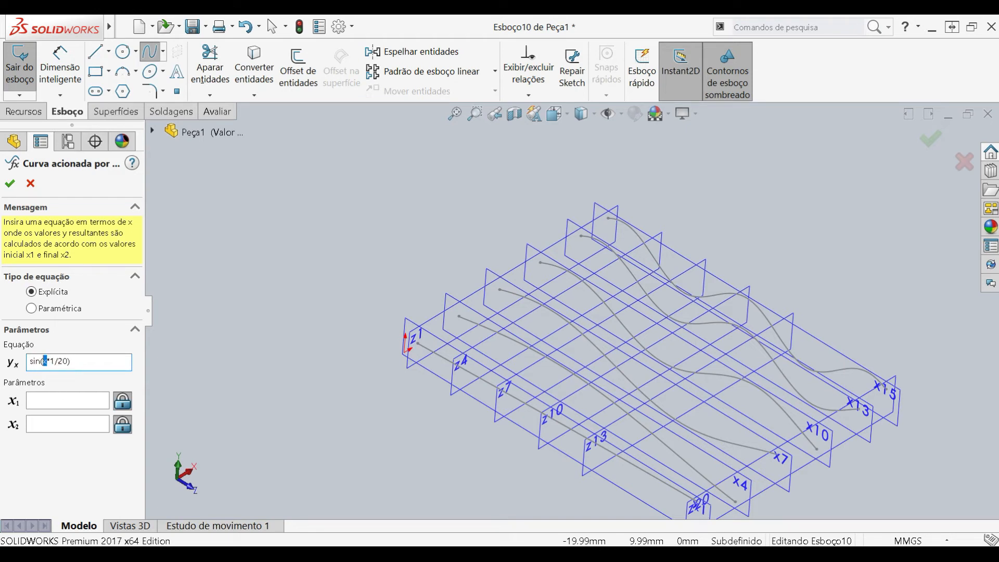
pyautogui.moveTo(86, 362); pyautogui.dragTo(19, 363)
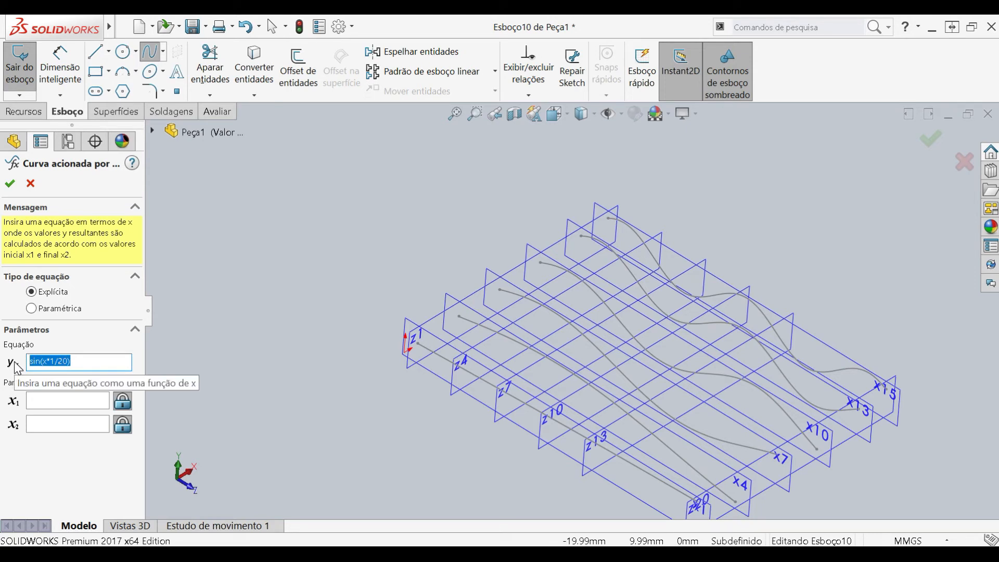
# Set the plane z1 curve's start value x1 to 1 and end value x2 to 15.
pyautogui.click(49, 402)
pyautogui.click(56, 422)
pyautogui.click(63, 461)
pyautogui.scroll(2, 525, 333)
pyautogui.moveTo(534, 329)
pyautogui.mouseDown(button='middle')
pyautogui.moveTo(497, 295)
pyautogui.moveTo(486, 319)
pyautogui.mouseUp(button='middle')
pyautogui.doubleClick(35, 423)
pyautogui.write('15')
pyautogui.click(274, 386)
# Accept the equation-driven curve on plane z1 and exit its sketch.
pyautogui.scroll(-2, 643, 239)
pyautogui.moveTo(642, 238)
pyautogui.mouseDown(button='middle')
pyautogui.moveTo(635, 218)
pyautogui.moveTo(641, 228)
pyautogui.mouseUp(button='middle')
pyautogui.scroll(2, 660, 300)
pyautogui.scroll(1, 617, 386)
pyautogui.scroll(-1, 609, 404)
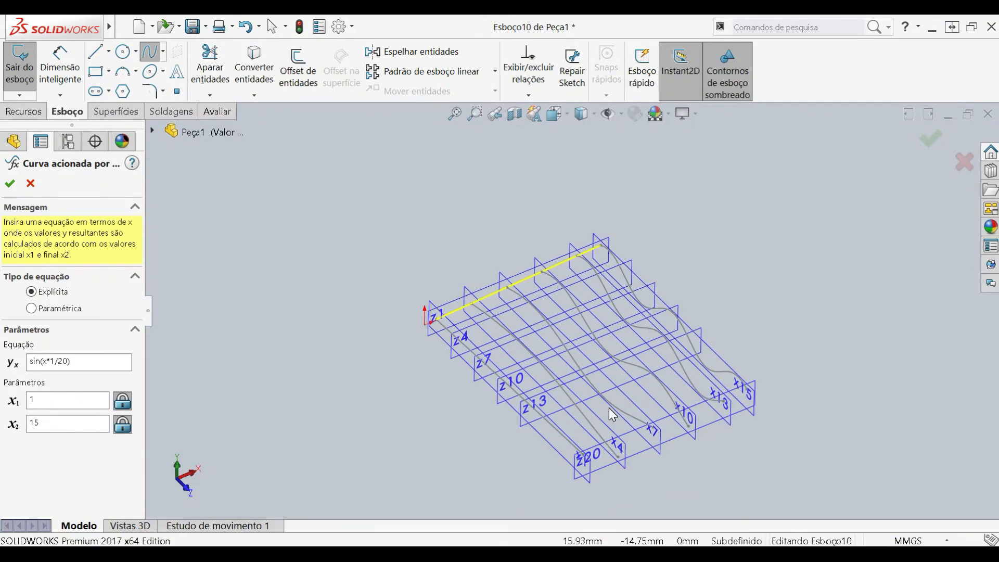
pyautogui.click(12, 184)
pyautogui.click(458, 354)
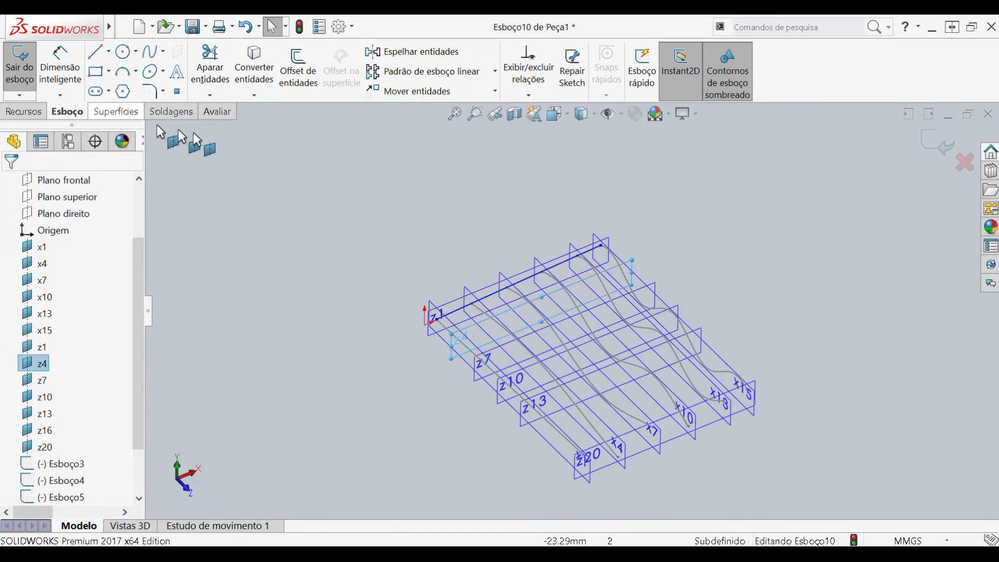
pyautogui.click(936, 142)
# Sketch an equation-driven curve on plane z4 with the equation sin(x*4/20) and start value x1 of 1.
pyautogui.click(453, 360)
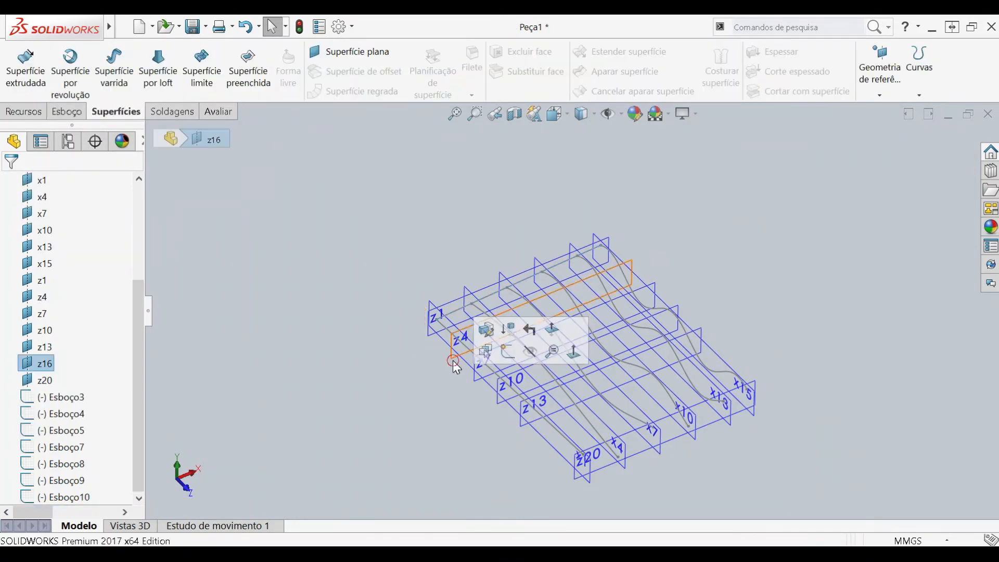
pyautogui.click(452, 360)
pyautogui.click(508, 335)
pyautogui.click(163, 51)
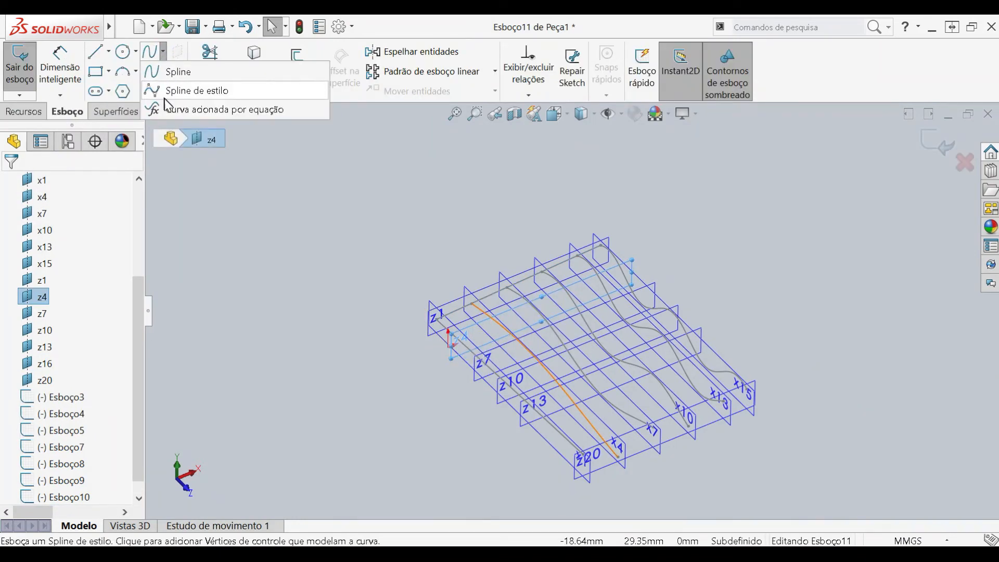
pyautogui.click(172, 109)
pyautogui.doubleClick(53, 361)
pyautogui.write('1')
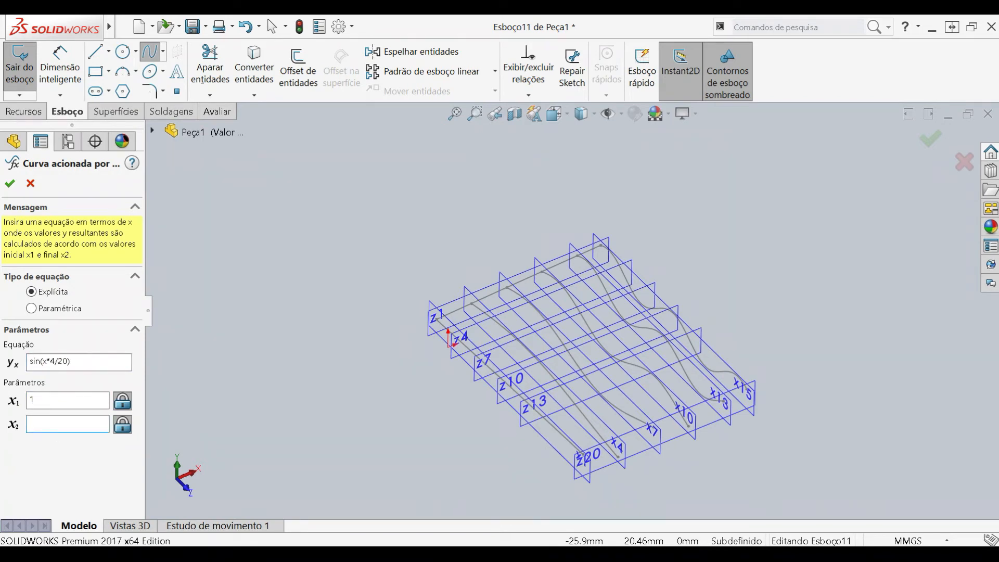
pyautogui.click(10, 178)
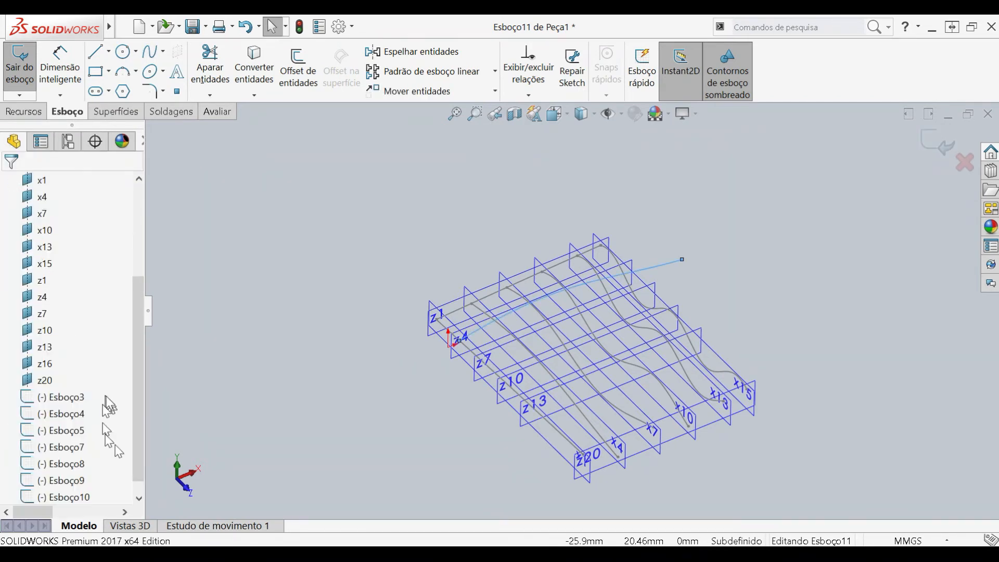
# Set the end value x2 of the plane z4 curve to 15 and close its sketch.
pyautogui.scroll(-1, 139, 471)
pyautogui.click(638, 269)
pyautogui.scroll(-3, 136, 436)
pyautogui.click(77, 505)
pyautogui.click(11, 182)
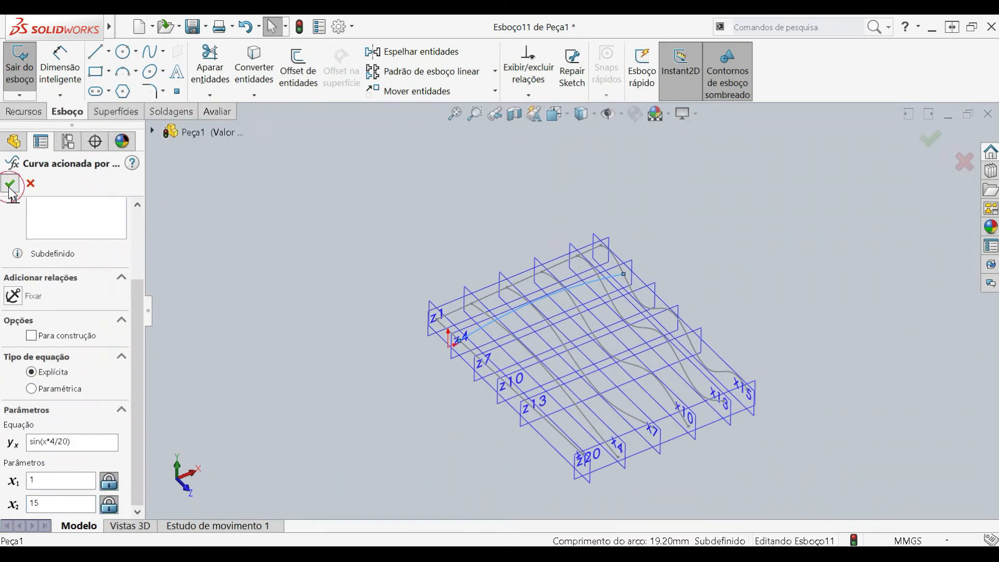
# Sketch an equation-driven curve on plane z7 with the equation sin(x*7/20), running from 1 to 15.
pyautogui.click(476, 382)
pyautogui.click(538, 354)
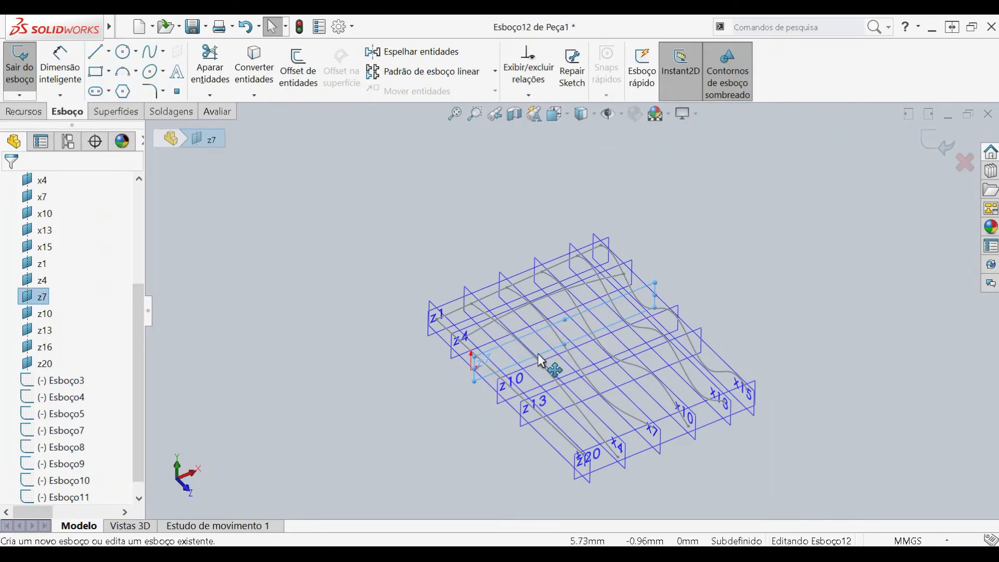
pyautogui.click(163, 51)
pyautogui.click(192, 110)
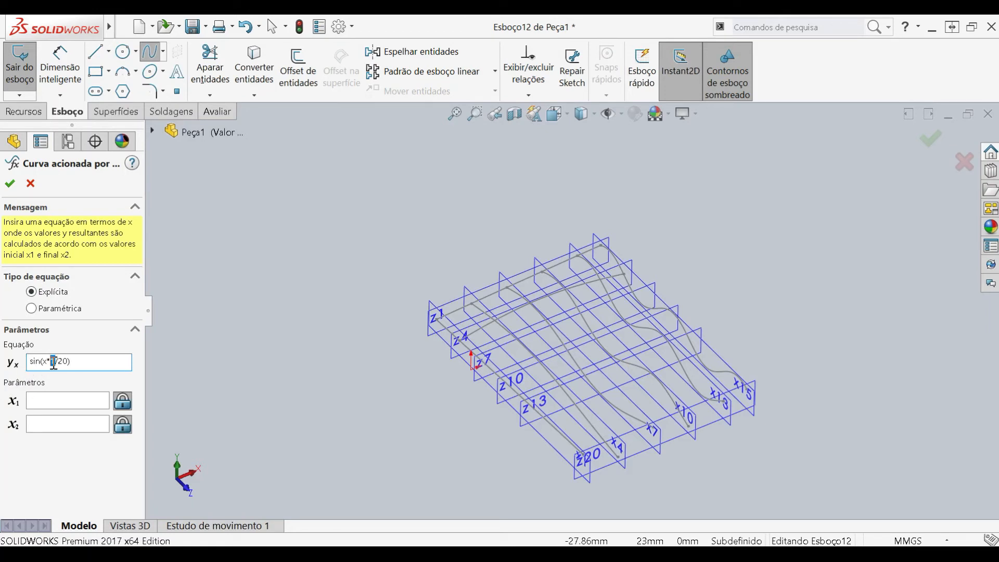
pyautogui.write('7')
pyautogui.press('Tab')
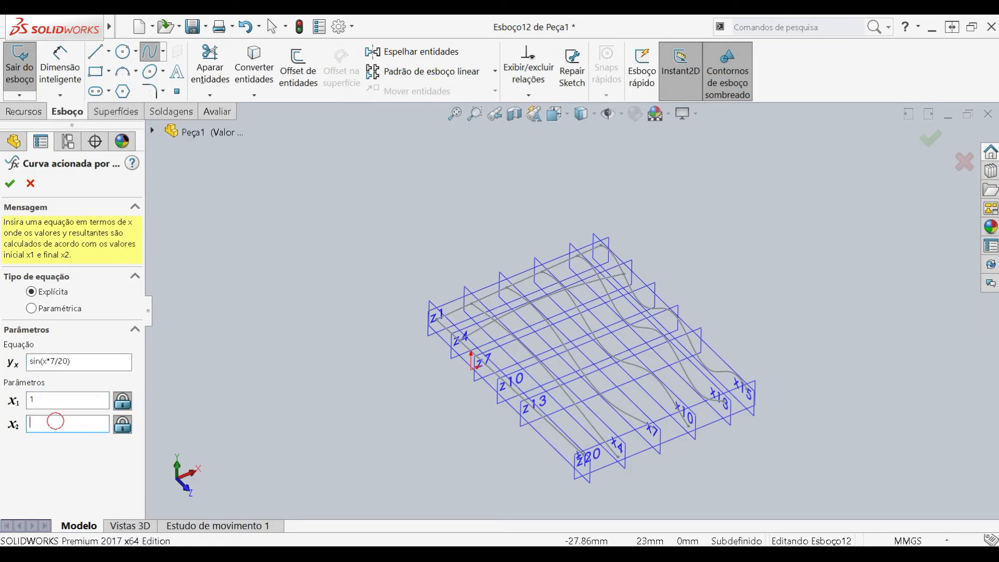
pyautogui.press('Return')
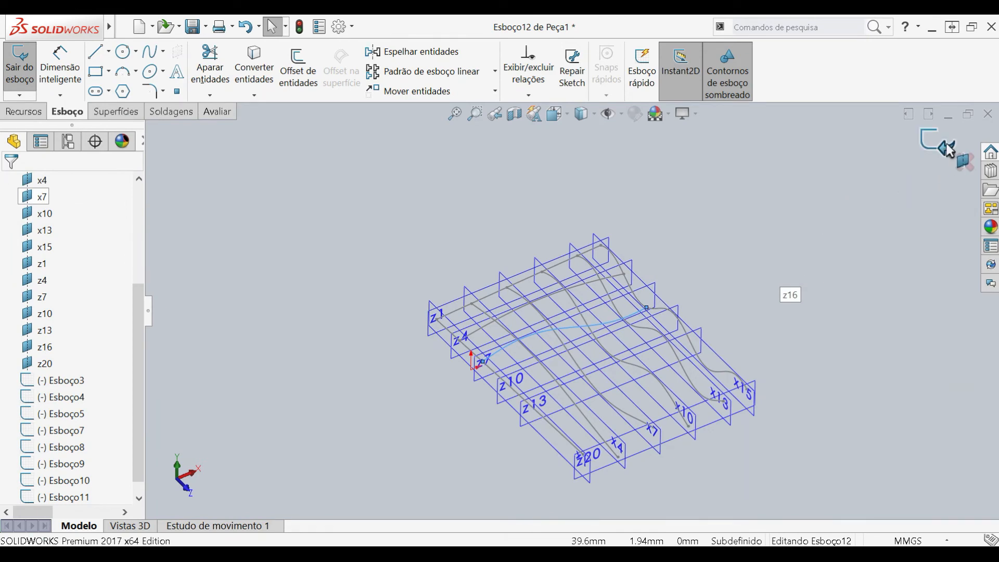
# Sketch an equation-driven curve on plane z10 with the equation sin(x*10/20) from 1 to 15, then exit the sketch.
pyautogui.click(508, 399)
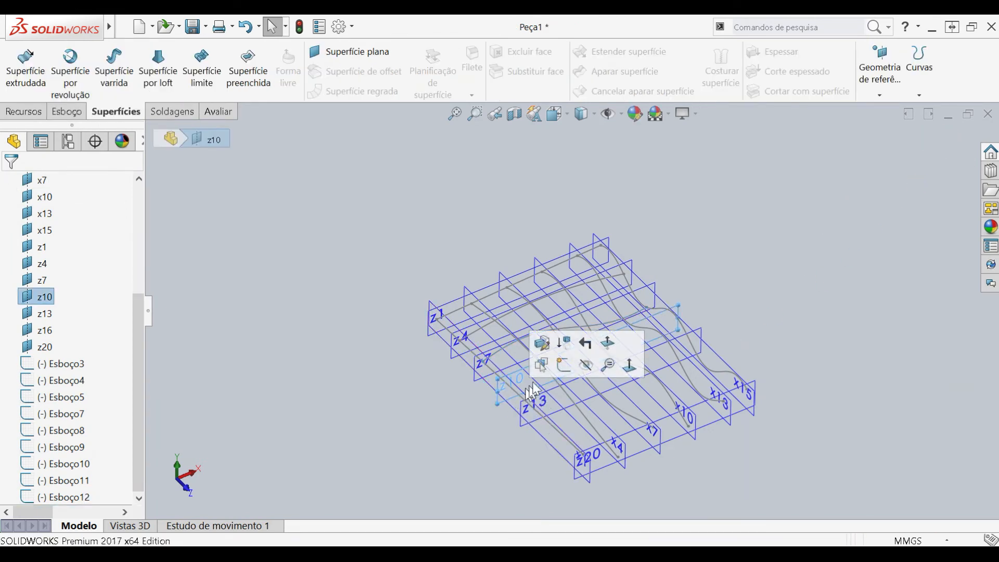
pyautogui.click(572, 368)
pyautogui.click(162, 50)
pyautogui.click(176, 107)
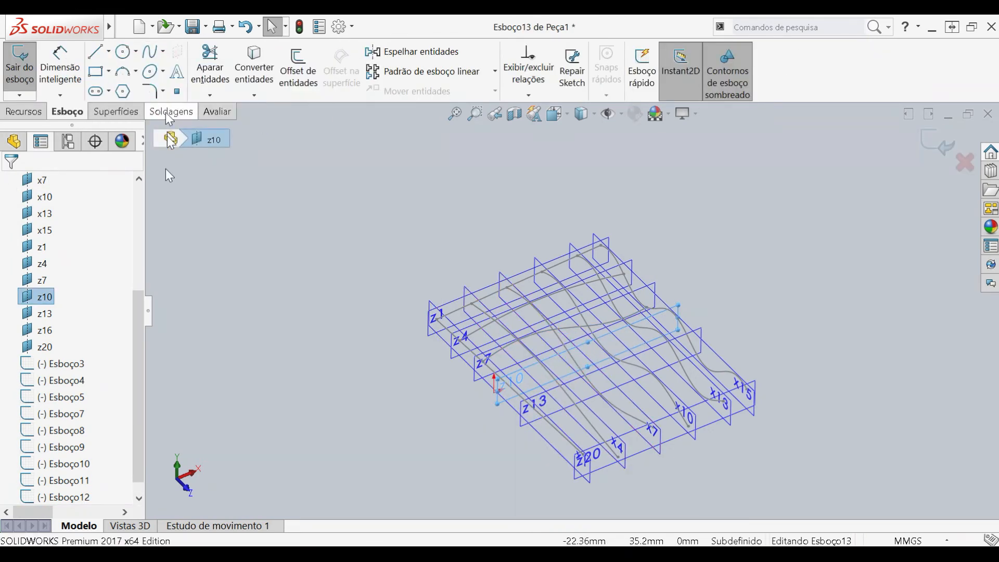
pyautogui.click(63, 367)
pyautogui.write('0')
pyautogui.click(58, 400)
pyautogui.write('115')
pyautogui.click(72, 478)
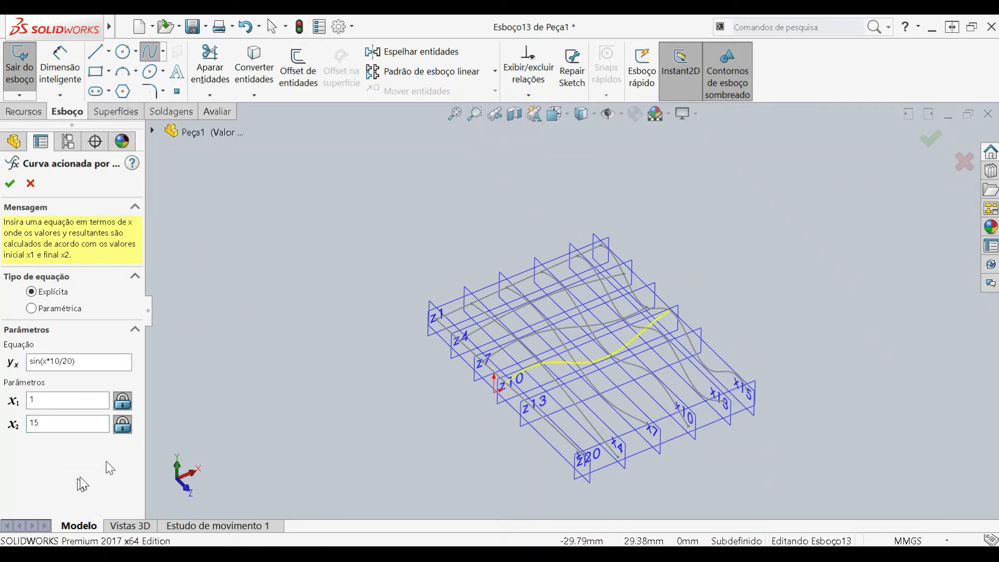
pyautogui.click(10, 183)
pyautogui.click(935, 145)
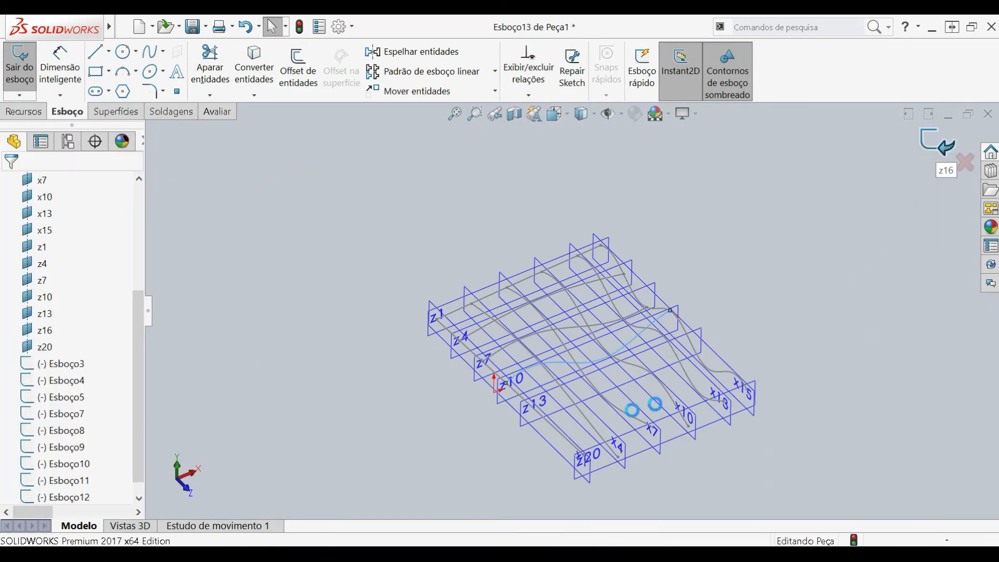
# Sketch an equation-driven curve on plane z13 with the equation sin(x*13/20) from 1 to 15 and exit the sketch.
pyautogui.click(533, 422)
pyautogui.click(593, 394)
pyautogui.click(163, 51)
pyautogui.click(167, 107)
pyautogui.click(73, 365)
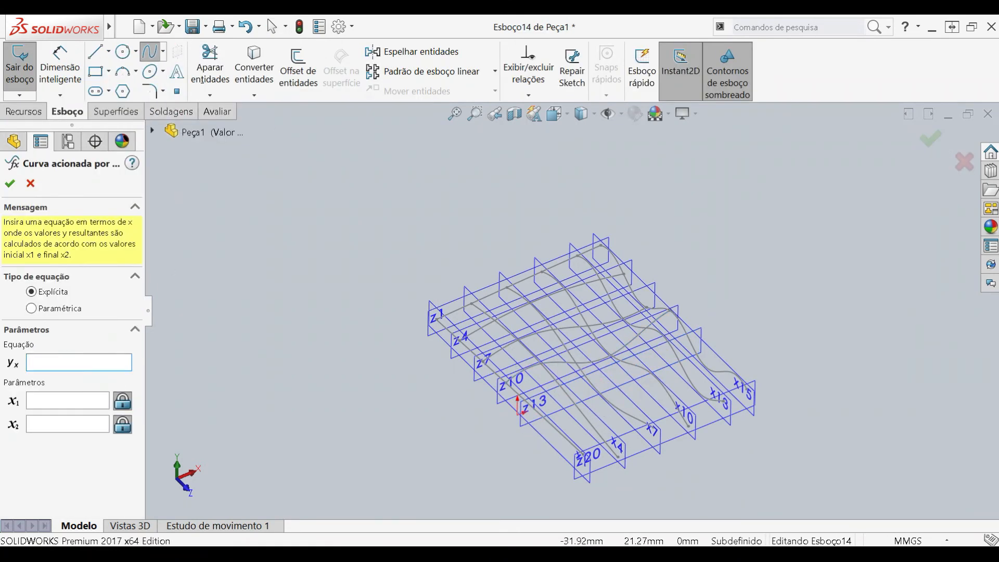
pyautogui.click(68, 400)
pyautogui.write('1')
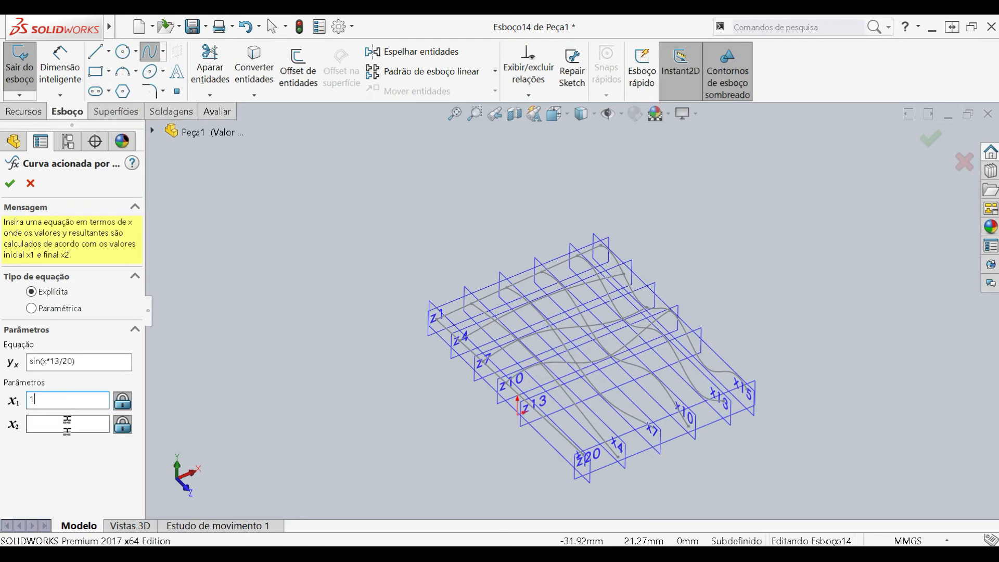
pyautogui.click(11, 183)
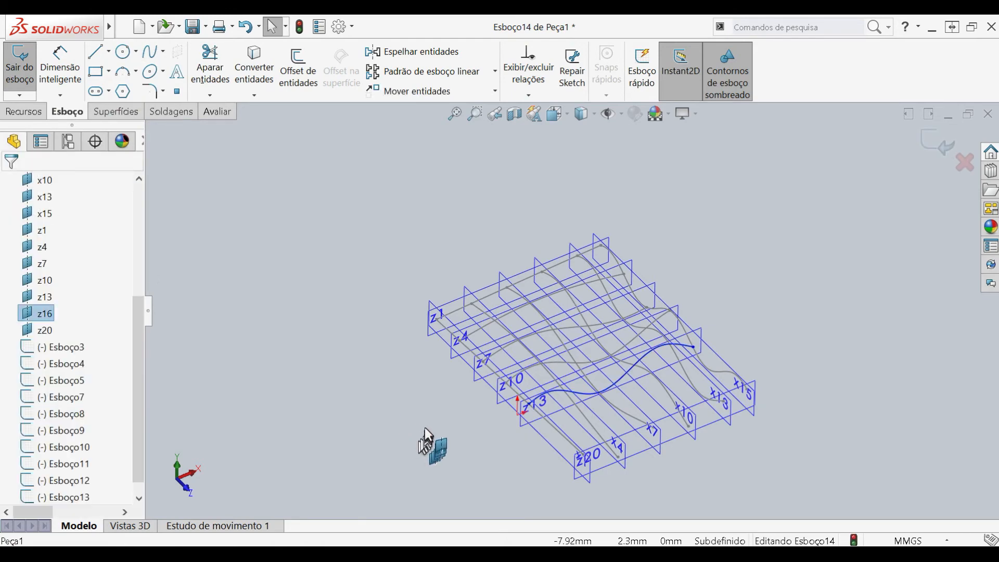
pyautogui.scroll(6, 425, 427)
pyautogui.click(937, 144)
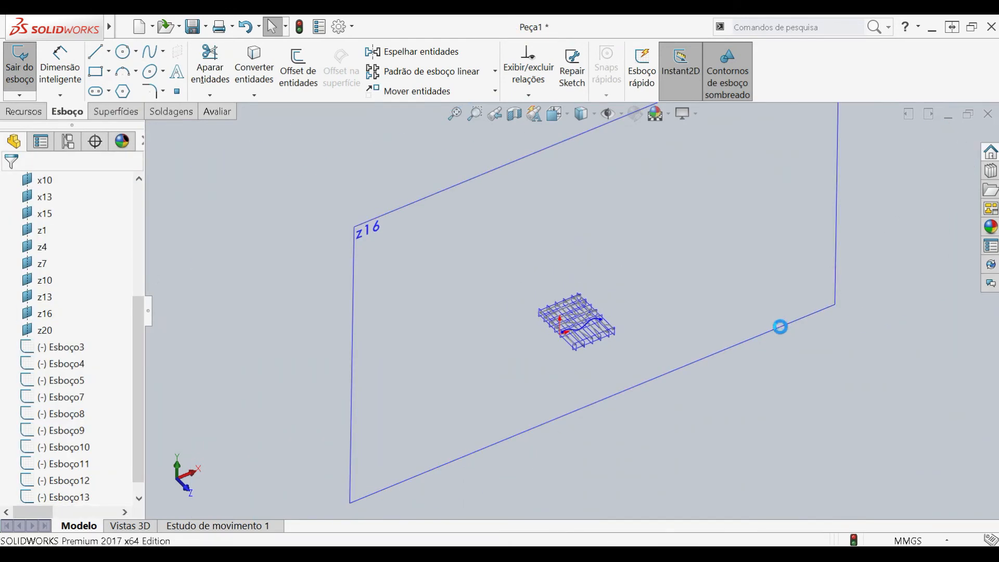
# Sketch an equation-driven curve on plane z16 with the equation sin(x*16/20), starting at x1 = 1 and reaching plane x15.
pyautogui.click(778, 327)
pyautogui.click(67, 111)
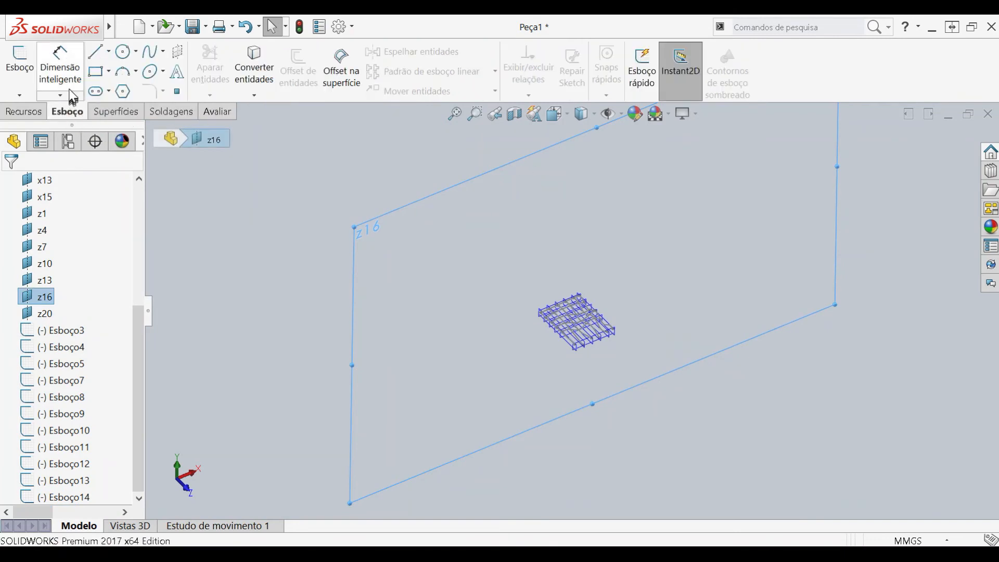
pyautogui.click(21, 64)
pyautogui.click(163, 51)
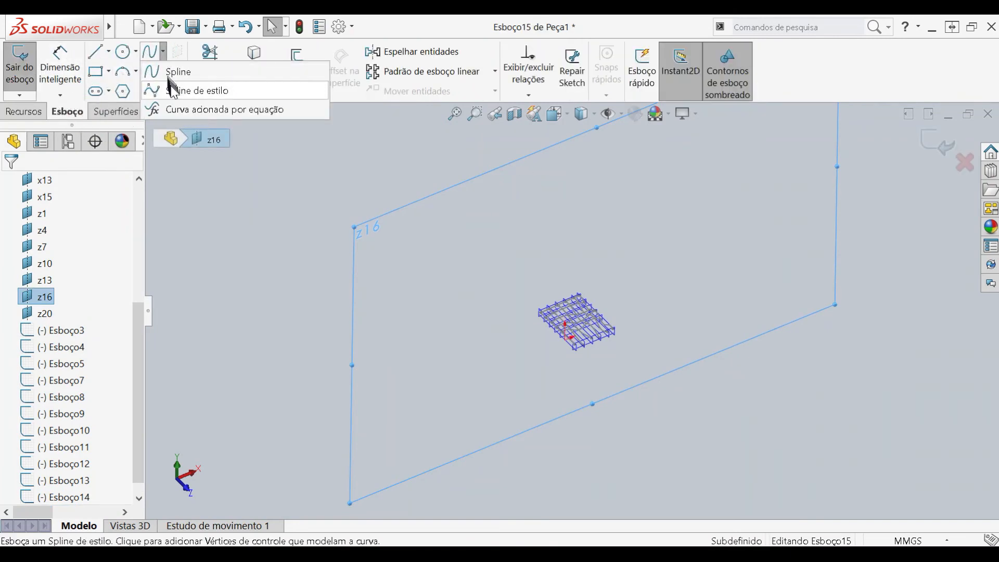
pyautogui.click(171, 89)
pyautogui.click(30, 183)
pyautogui.click(163, 51)
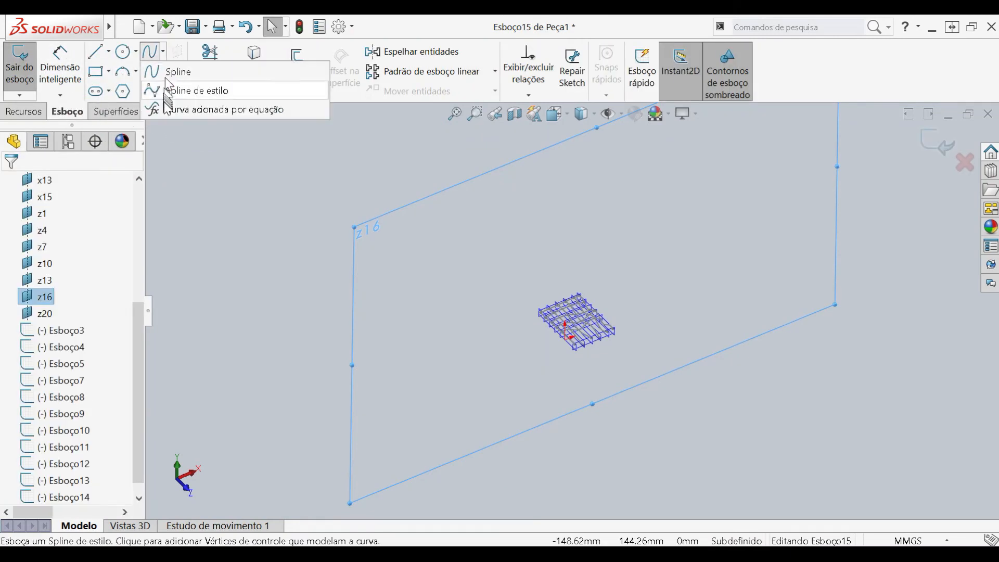
pyautogui.click(183, 107)
pyautogui.click(95, 361)
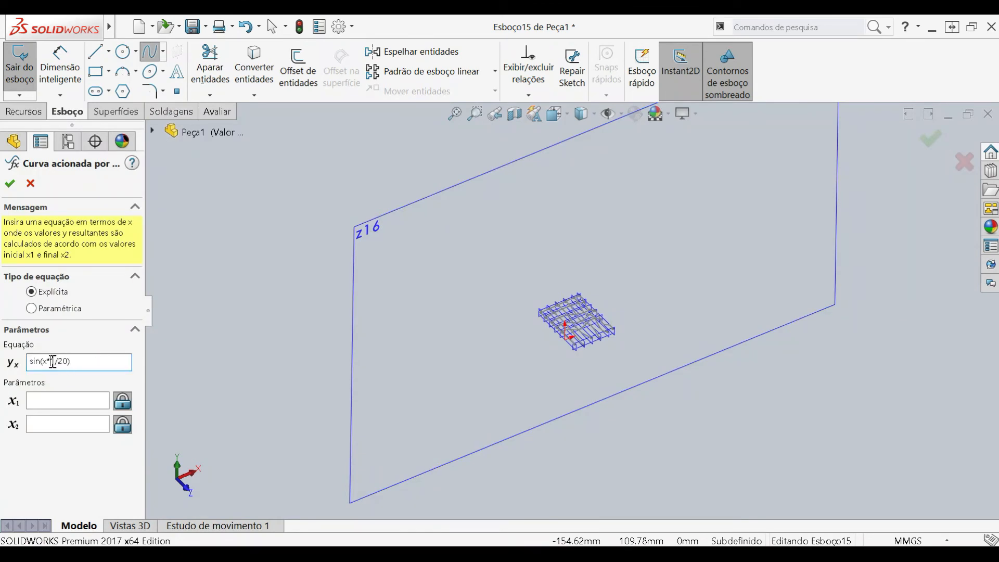
pyautogui.click(60, 400)
pyautogui.write('16')
pyautogui.click(53, 425)
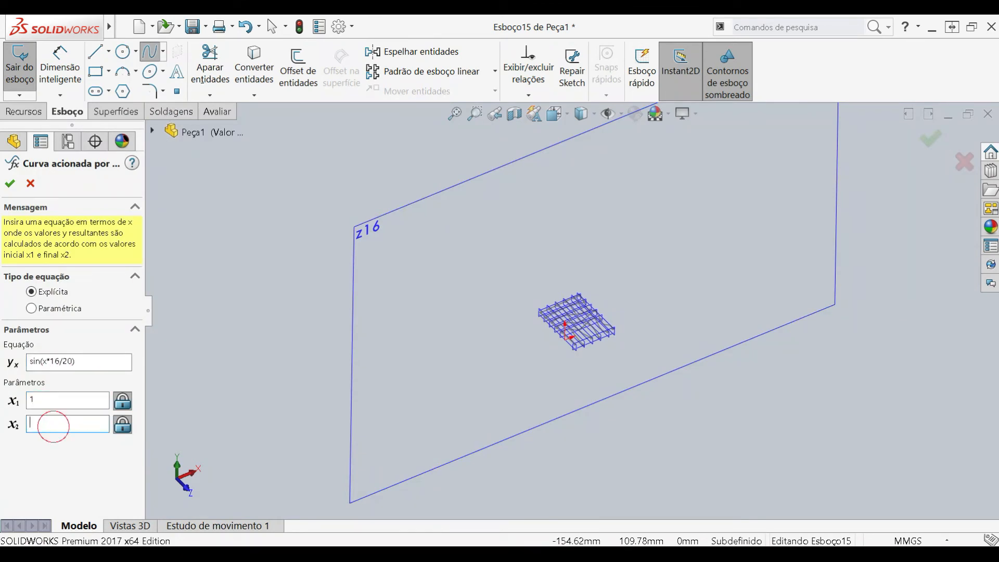
pyautogui.click(9, 184)
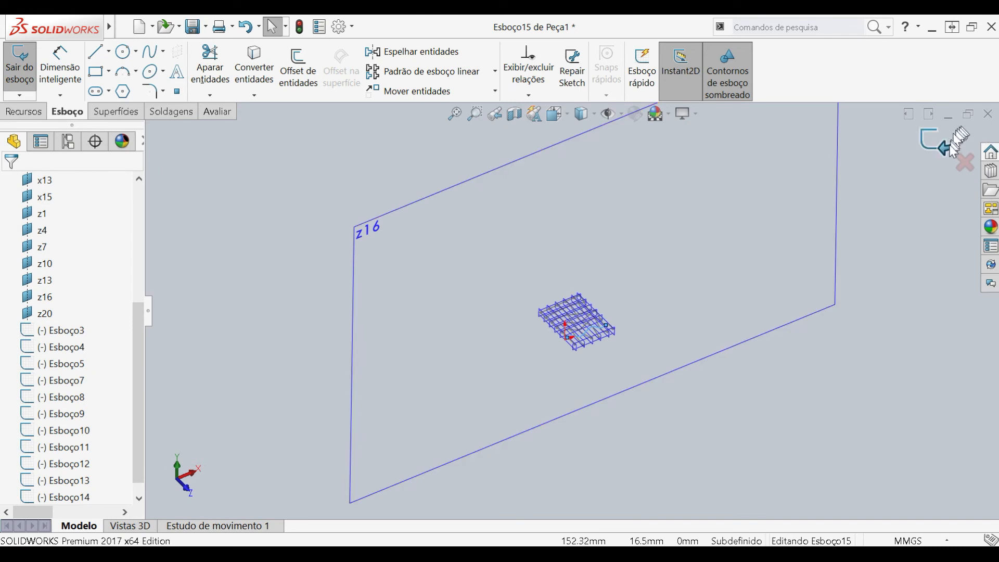
# Sketch an equation-driven curve on plane z20 with the equation sin(x), spanning planes x1 to x15, and exit the sketch.
pyautogui.scroll(-9, 586, 333)
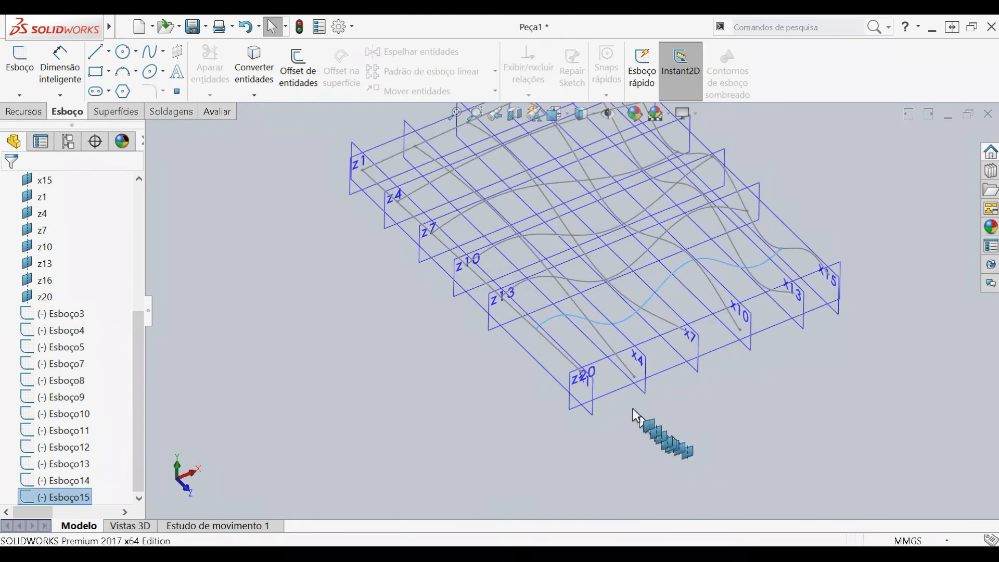
pyautogui.click(615, 391)
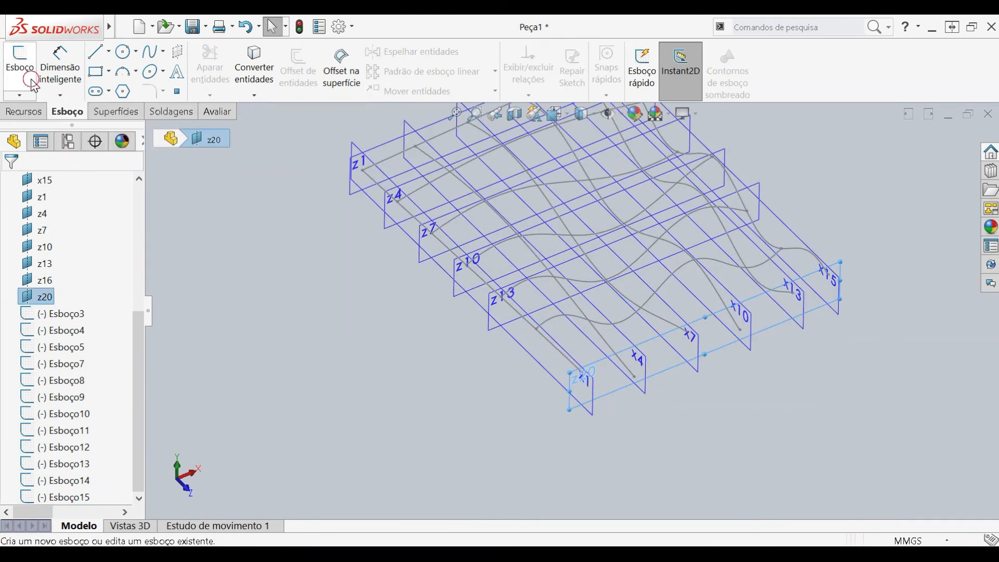
pyautogui.click(20, 63)
pyautogui.click(163, 51)
pyautogui.click(156, 116)
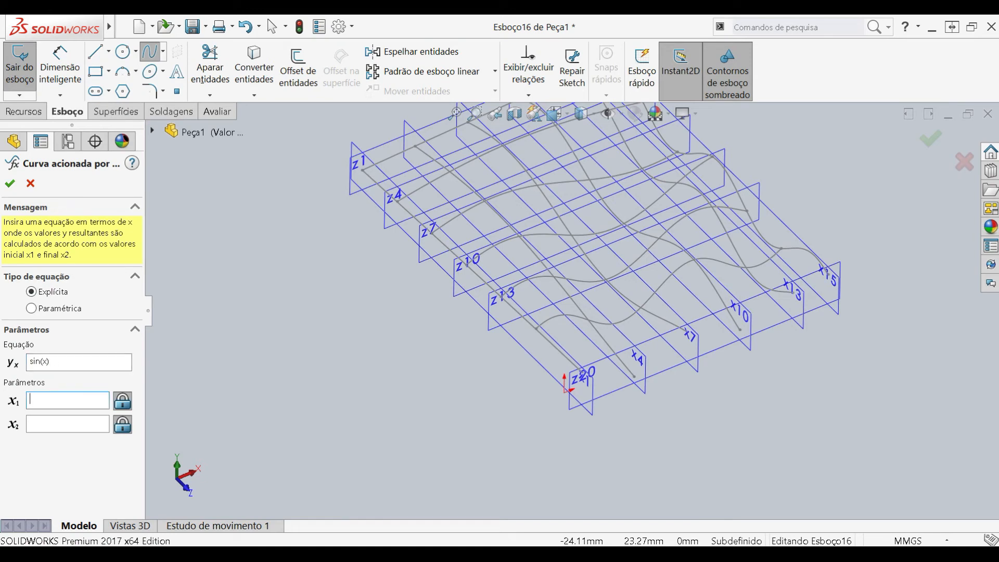
pyautogui.write('5')
pyautogui.press('Return')
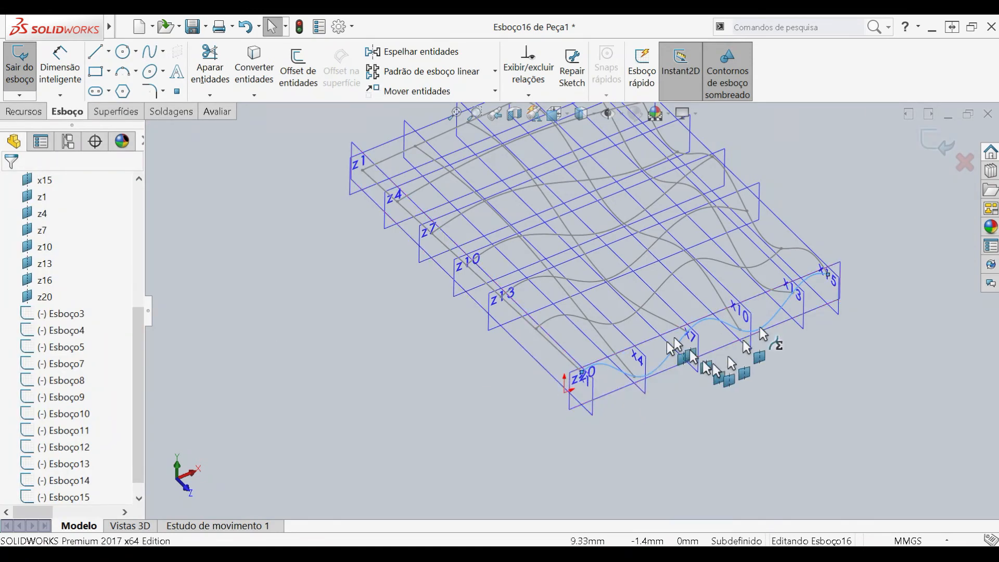
pyautogui.click(937, 143)
# Hide reference planes x1, x4, x7, x10, x13, x15 and z20.
pyautogui.click(919, 281)
pyautogui.moveTo(585, 281); pyautogui.dragTo(577, 359, button='middle')
pyautogui.click(613, 437)
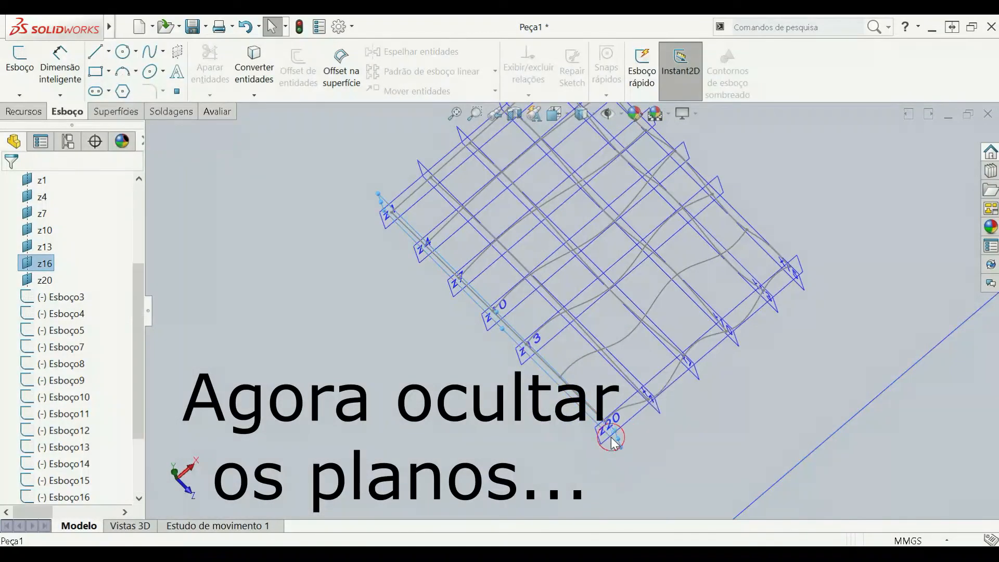
pyautogui.click(682, 405)
pyautogui.click(627, 414)
pyautogui.click(707, 383)
pyautogui.click(653, 406)
pyautogui.click(733, 374)
pyautogui.click(702, 374)
pyautogui.click(772, 336)
pyautogui.click(741, 341)
pyautogui.click(807, 306)
pyautogui.click(774, 304)
pyautogui.click(839, 270)
pyautogui.click(800, 285)
pyautogui.click(865, 251)
# Hide reference planes z13, z10, z7, z4 and z1.
pyautogui.click(680, 230)
pyautogui.click(747, 196)
pyautogui.click(667, 187)
pyautogui.click(730, 155)
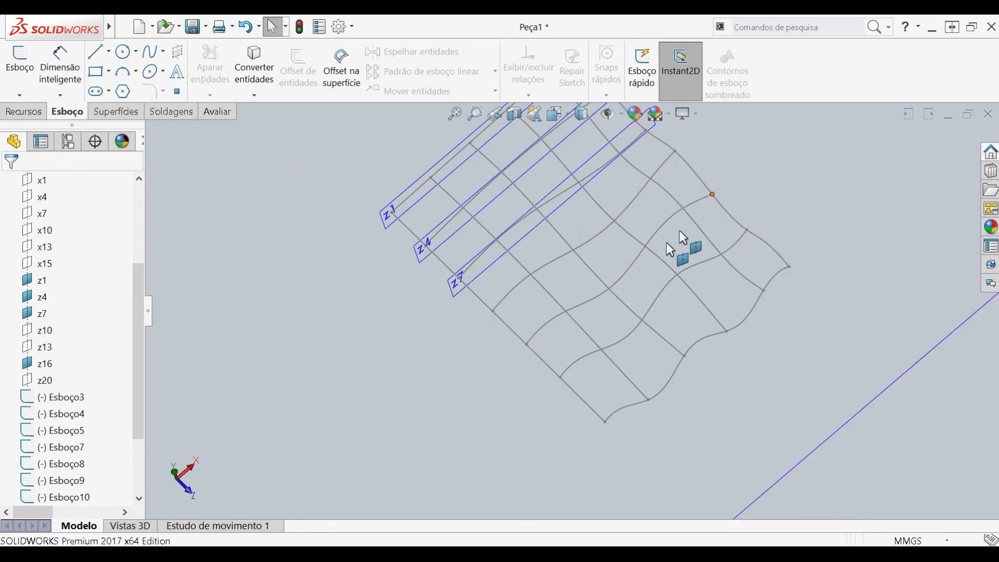
pyautogui.scroll(3, 661, 260)
pyautogui.moveTo(562, 310); pyautogui.dragTo(555, 270, button='middle')
pyautogui.scroll(-3, 552, 268)
pyautogui.click(558, 276)
pyautogui.click(628, 245)
pyautogui.click(520, 248)
pyautogui.click(607, 223)
pyautogui.click(499, 223)
pyautogui.click(565, 188)
pyautogui.scroll(3, 572, 260)
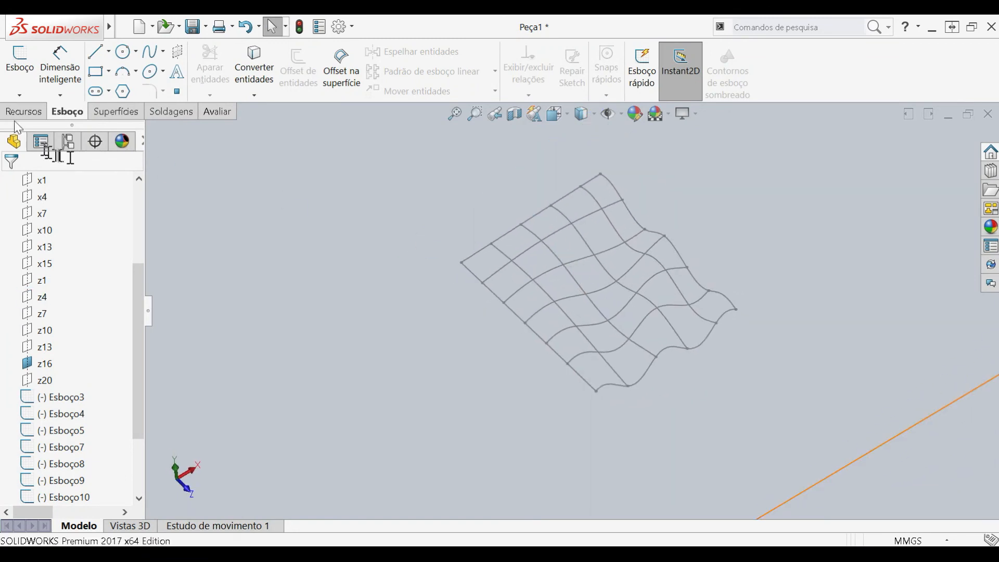
# Save the part under the name "superficie em equação 2" in the Superficies folder.
pyautogui.moveTo(109, 27)
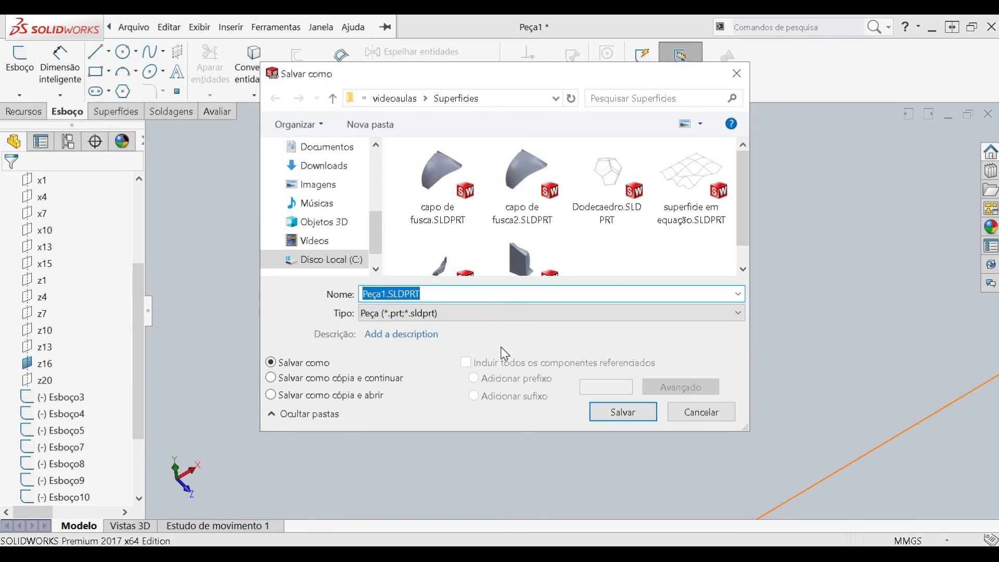
pyautogui.write('sup')
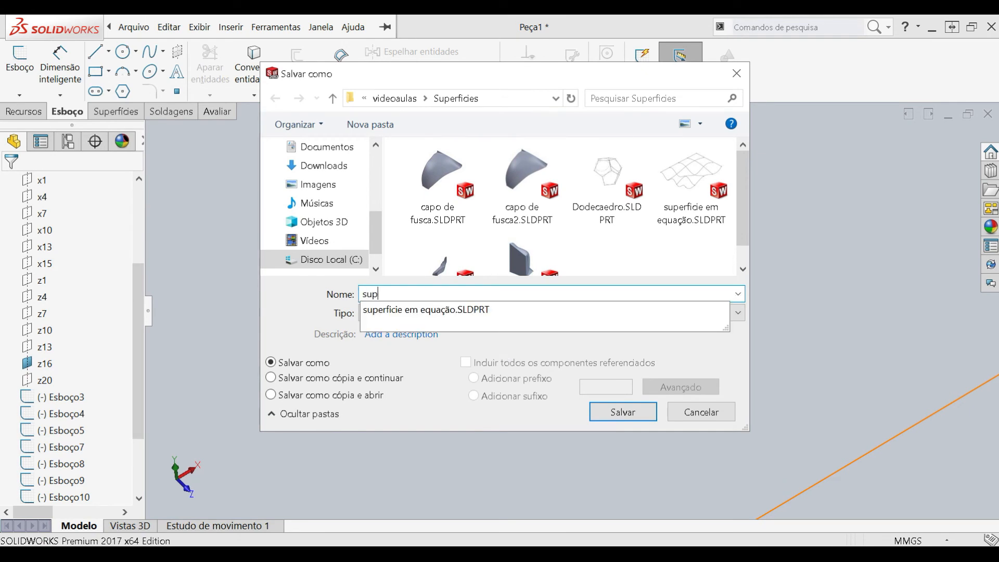
pyautogui.write('erficie em equação 2')
pyautogui.click(615, 412)
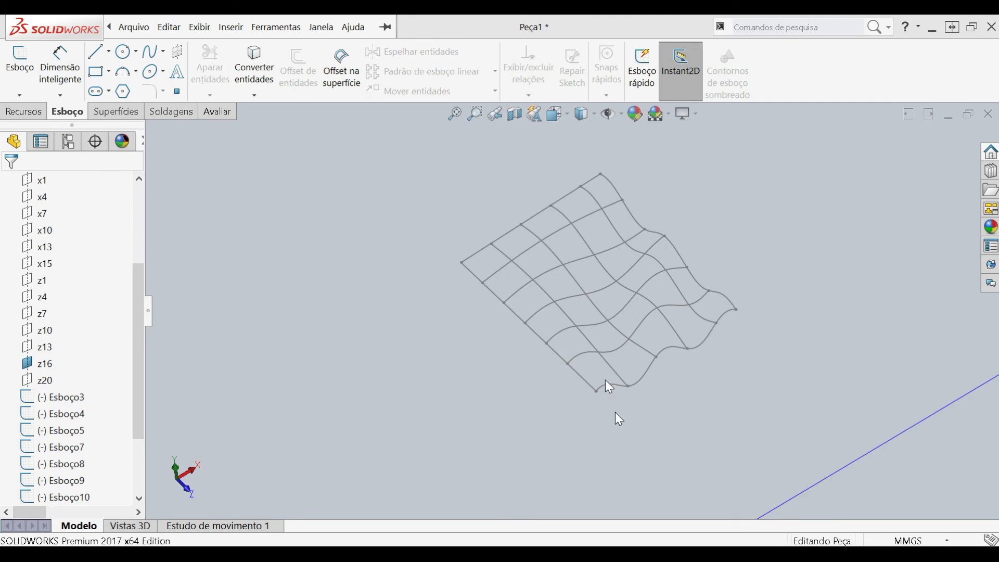
# Start a filled surface with the four outer curves Esboço3, Esboço10, Esboço9 and Esboço16 as its patch boundary.
pyautogui.click(117, 112)
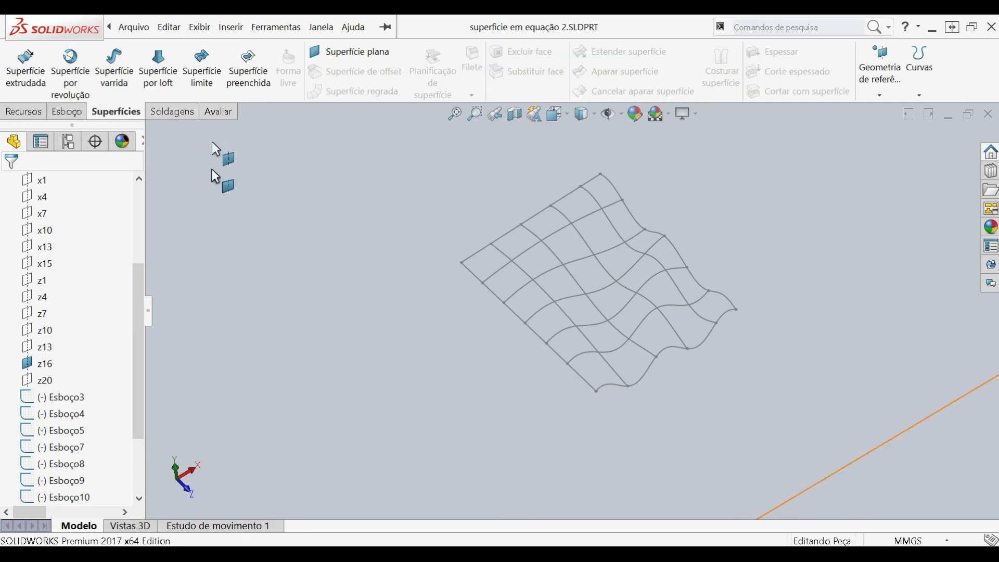
pyautogui.click(193, 64)
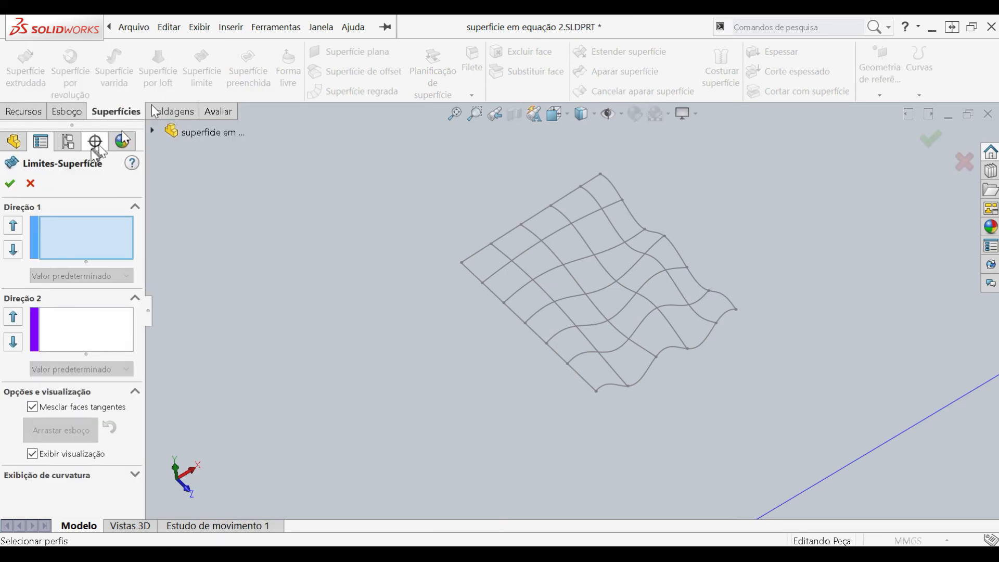
pyautogui.click(30, 183)
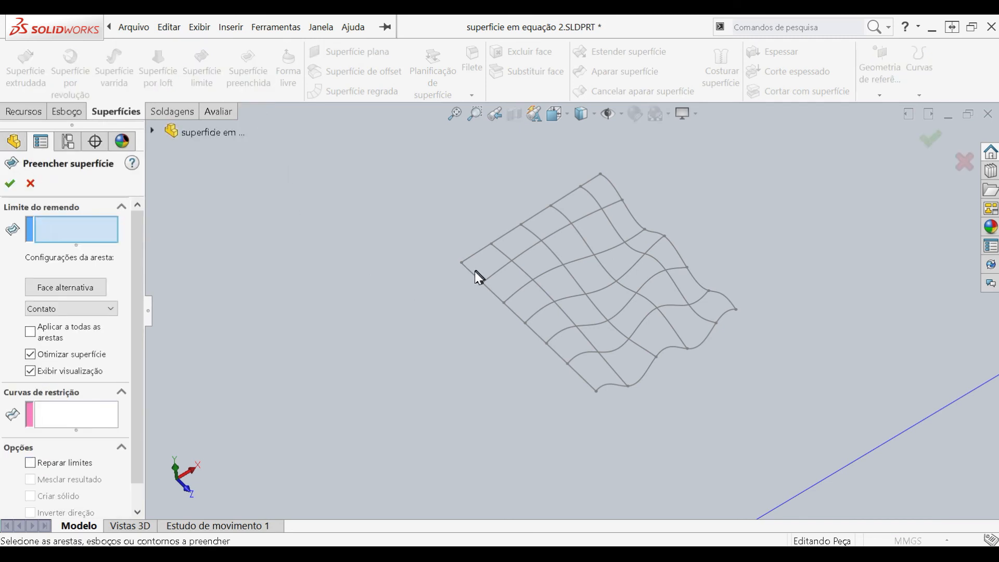
pyautogui.click(83, 233)
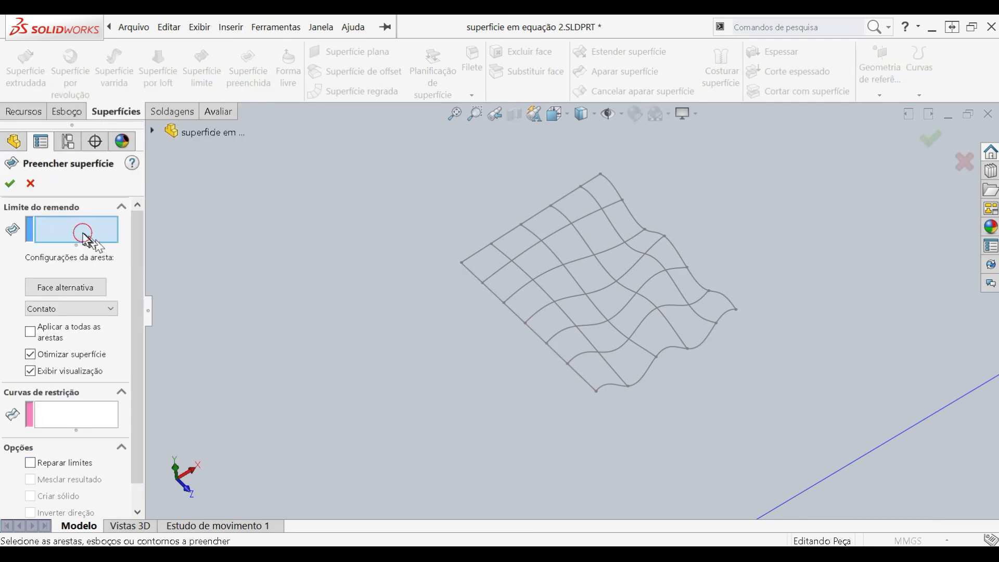
pyautogui.click(471, 268)
pyautogui.click(471, 258)
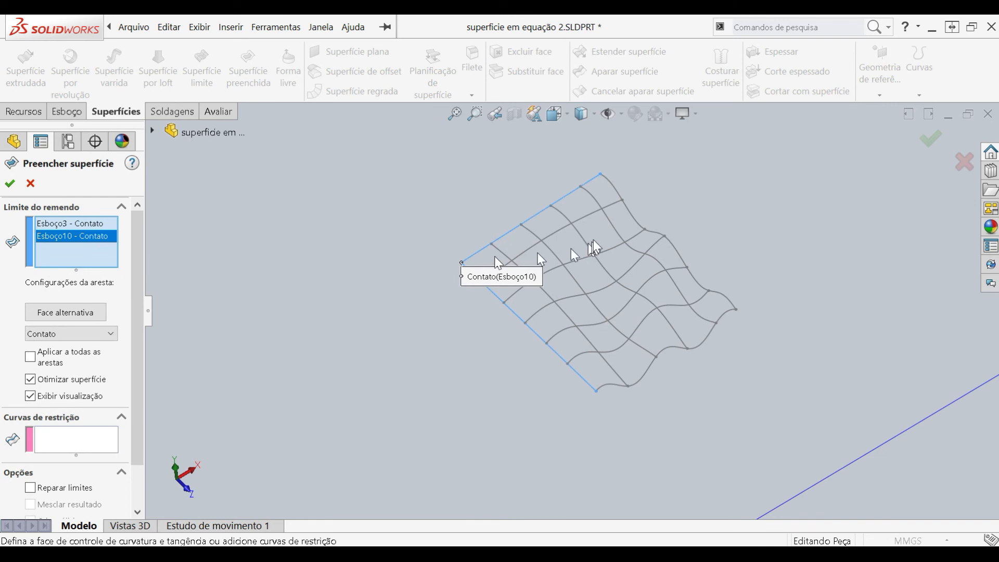
pyautogui.click(629, 214)
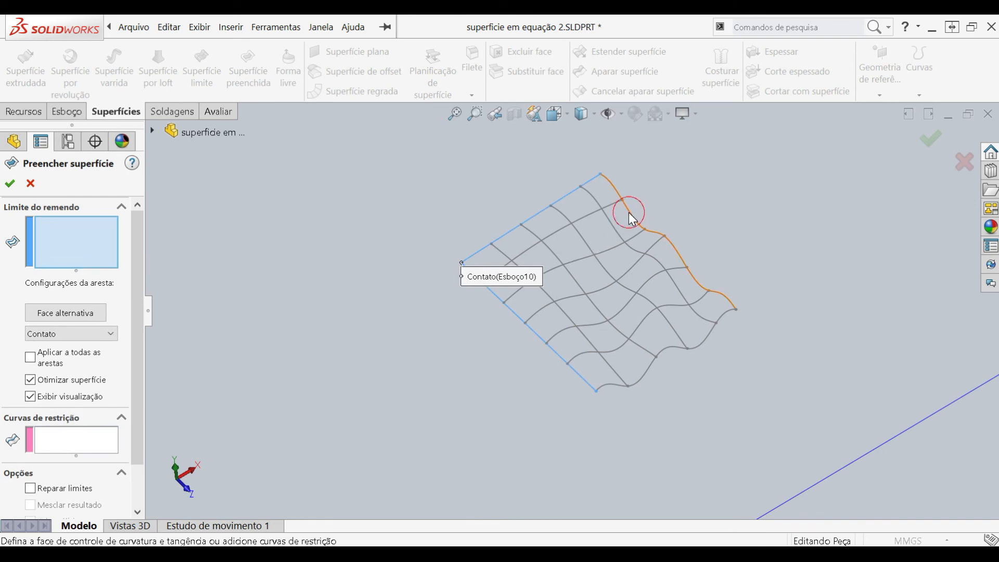
pyautogui.click(703, 344)
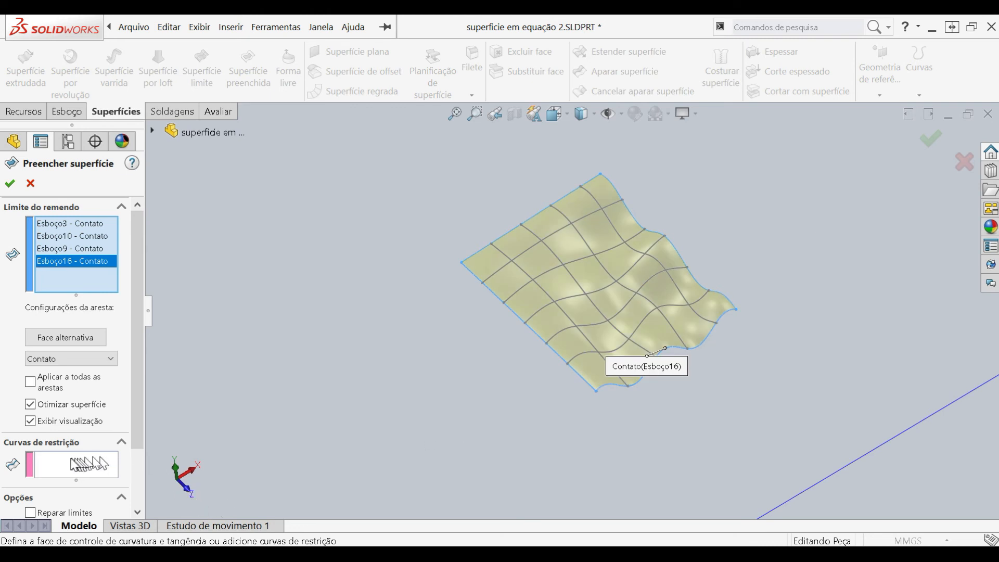
# Add the inner z-plane curves Esboço11, Esboço12, Esboço13, Esboço14 and Esboço15 as constraint curves of the filled surface.
pyautogui.click(532, 249)
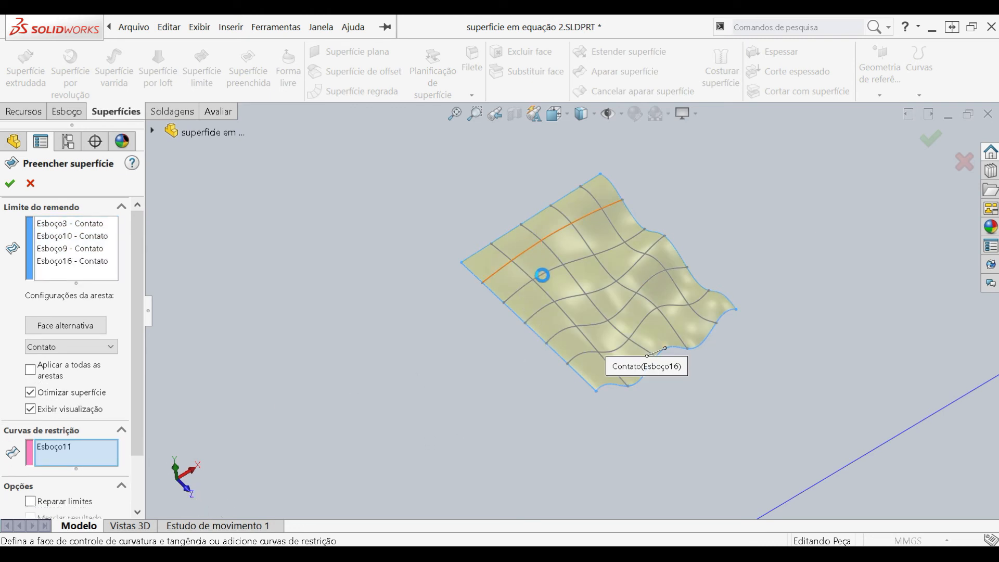
pyautogui.click(513, 293)
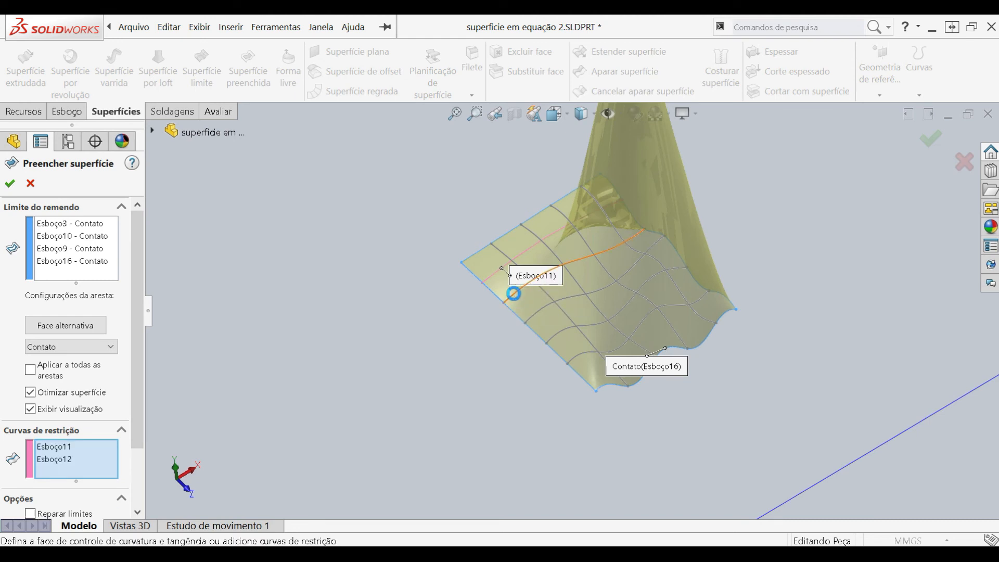
pyautogui.click(544, 314)
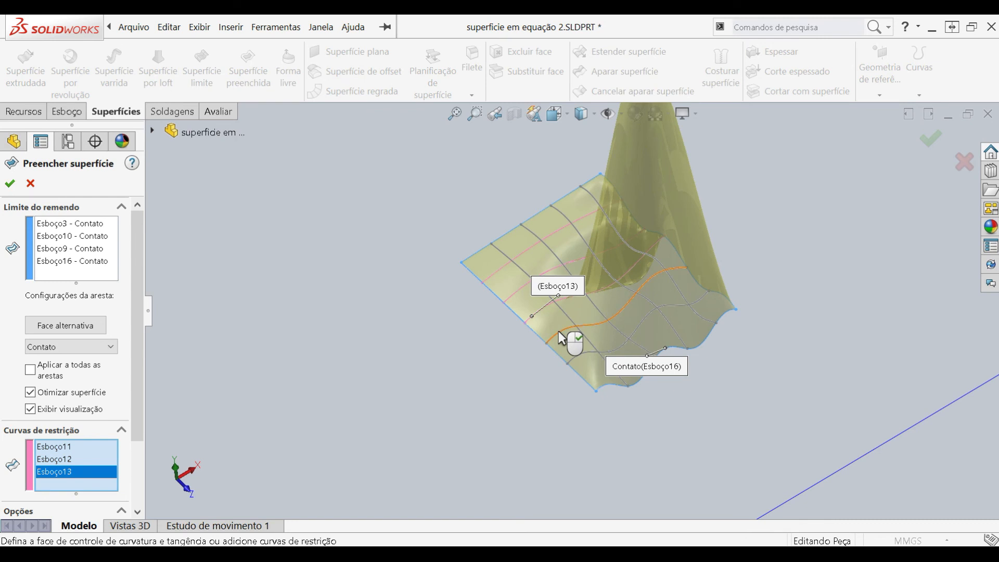
pyautogui.click(561, 337)
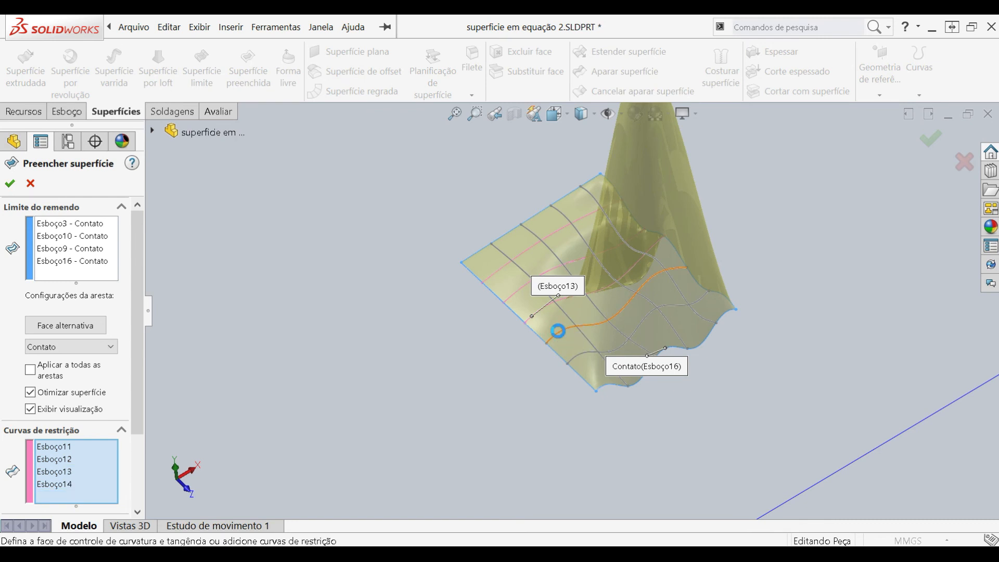
pyautogui.click(614, 357)
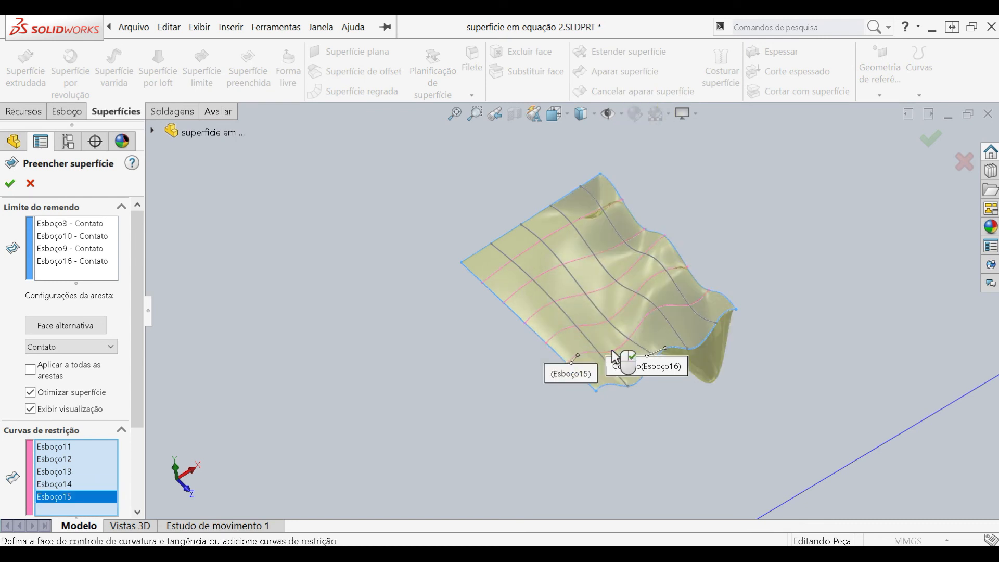
# Add the inner x-plane curves Esboço8, Esboço7, Esboço5 and Esboço4 as constraint curves and create the filled surface.
pyautogui.click(619, 238)
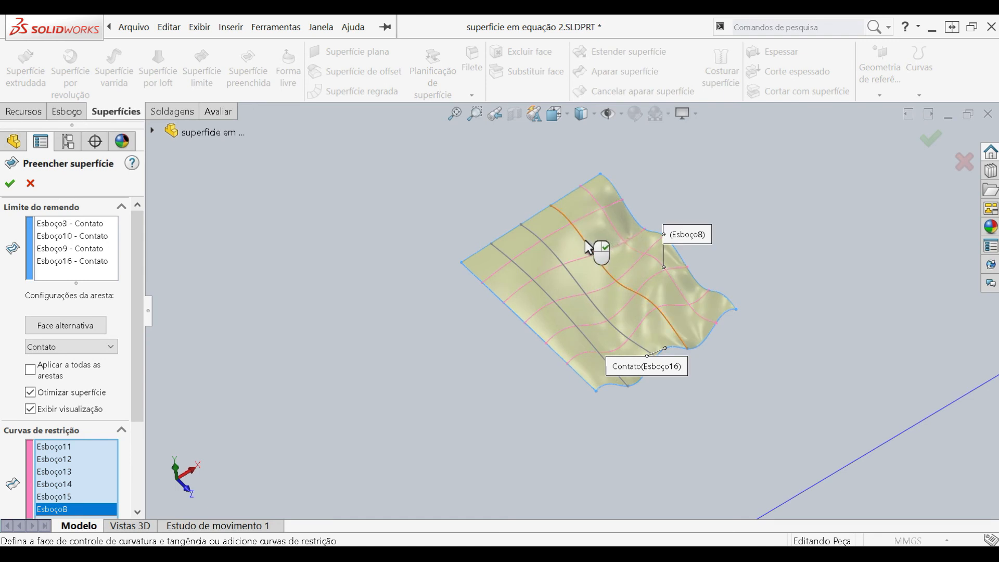
pyautogui.click(584, 240)
pyautogui.click(546, 251)
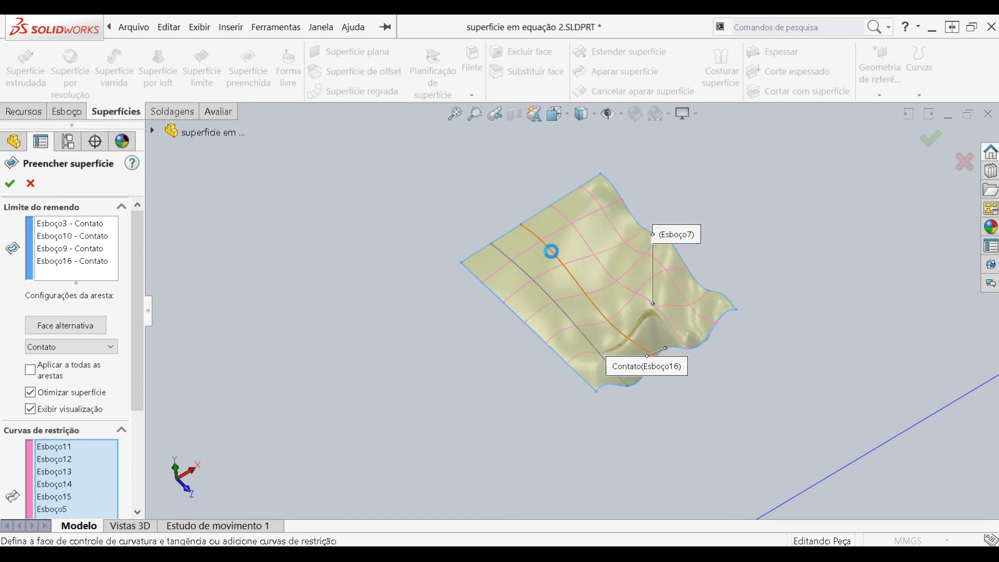
pyautogui.click(520, 268)
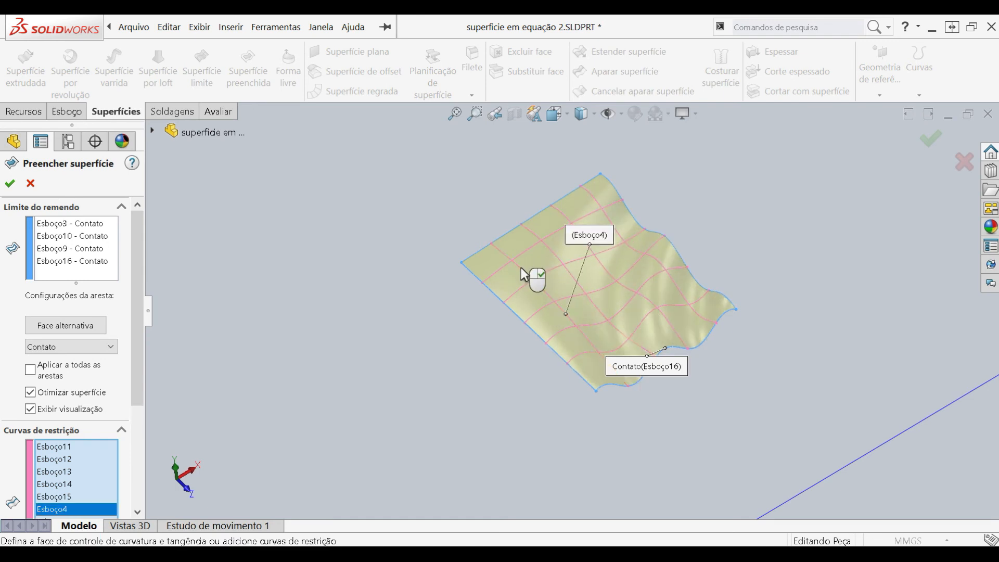
pyautogui.click(928, 140)
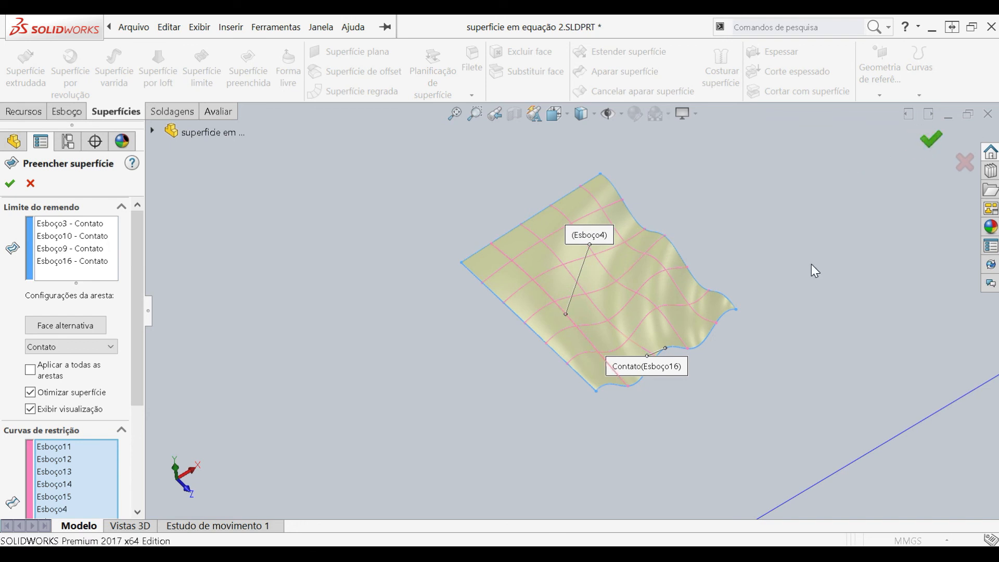
# Start a new sketch on the Plano superior plane beneath the finished filled surface.
pyautogui.moveTo(814, 271)
pyautogui.mouseDown(button='middle')
pyautogui.moveTo(673, 335)
pyautogui.moveTo(631, 247)
pyautogui.moveTo(570, 259)
pyautogui.moveTo(492, 244)
pyautogui.moveTo(481, 364)
pyautogui.moveTo(458, 312)
pyautogui.moveTo(536, 274)
pyautogui.moveTo(588, 361)
pyautogui.mouseUp(button='middle')
pyautogui.moveTo(592, 333); pyautogui.dragTo(593, 411, button='middle')
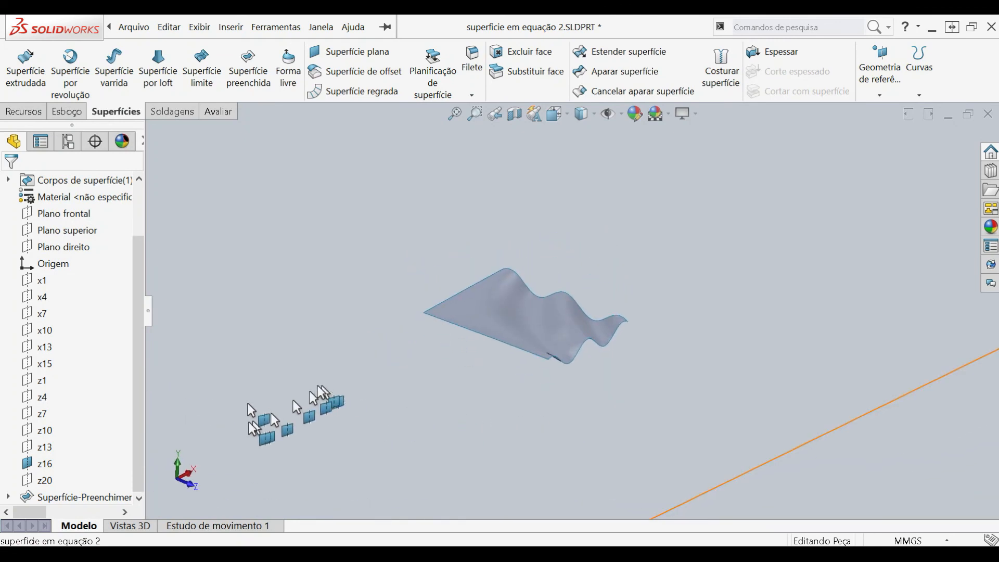
pyautogui.click(68, 230)
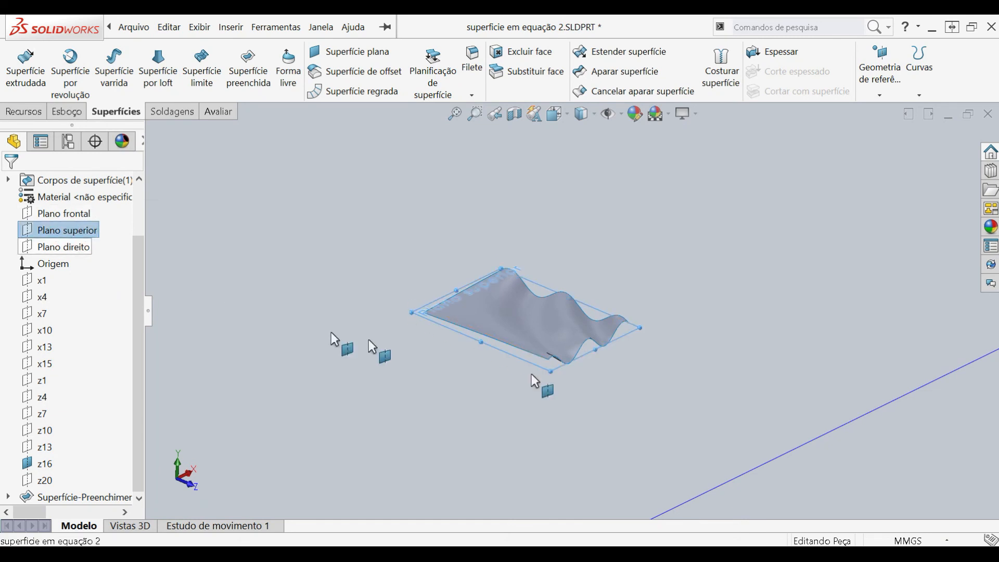
pyautogui.scroll(-3, 528, 354)
pyautogui.moveTo(526, 350)
pyautogui.mouseDown(button='middle')
pyautogui.moveTo(540, 291)
pyautogui.moveTo(525, 346)
pyautogui.mouseUp(button='middle')
pyautogui.scroll(-1, 525, 345)
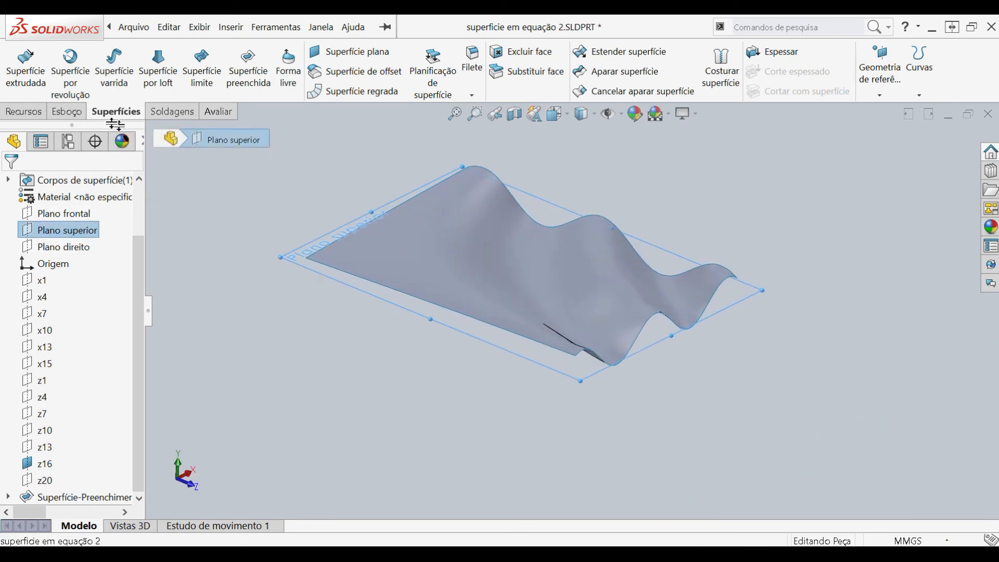
pyautogui.click(67, 112)
pyautogui.click(20, 67)
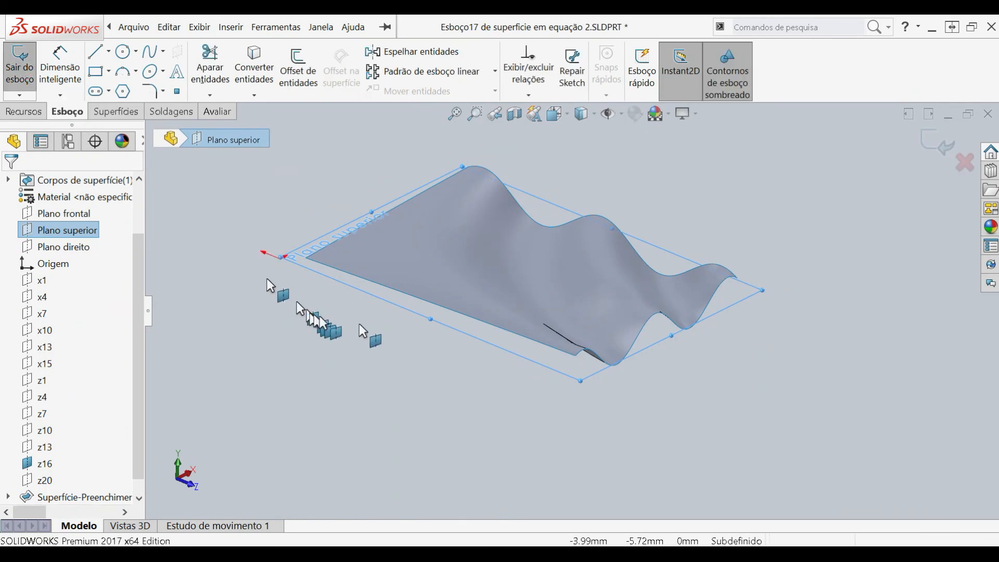
# Select the filled surface and convert its boundary edges into lines of the Plano superior sketch.
pyautogui.scroll(2, 574, 306)
pyautogui.click(404, 343)
pyautogui.moveTo(403, 343); pyautogui.dragTo(474, 279, button='middle')
pyautogui.click(475, 280)
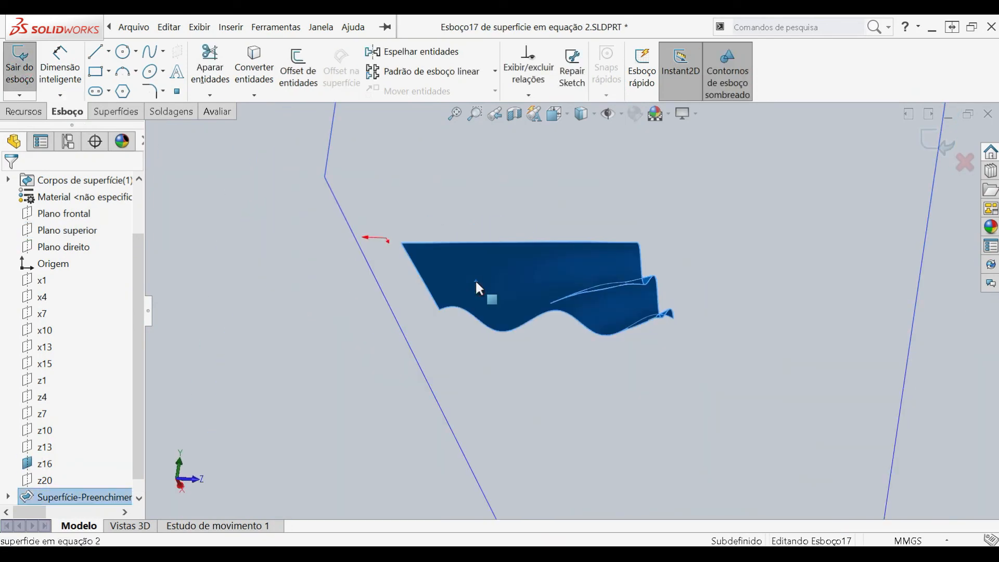
pyautogui.click(254, 70)
pyautogui.moveTo(446, 223)
pyautogui.mouseDown(button='middle')
pyautogui.moveTo(401, 350)
pyautogui.moveTo(396, 401)
pyautogui.mouseUp(button='middle')
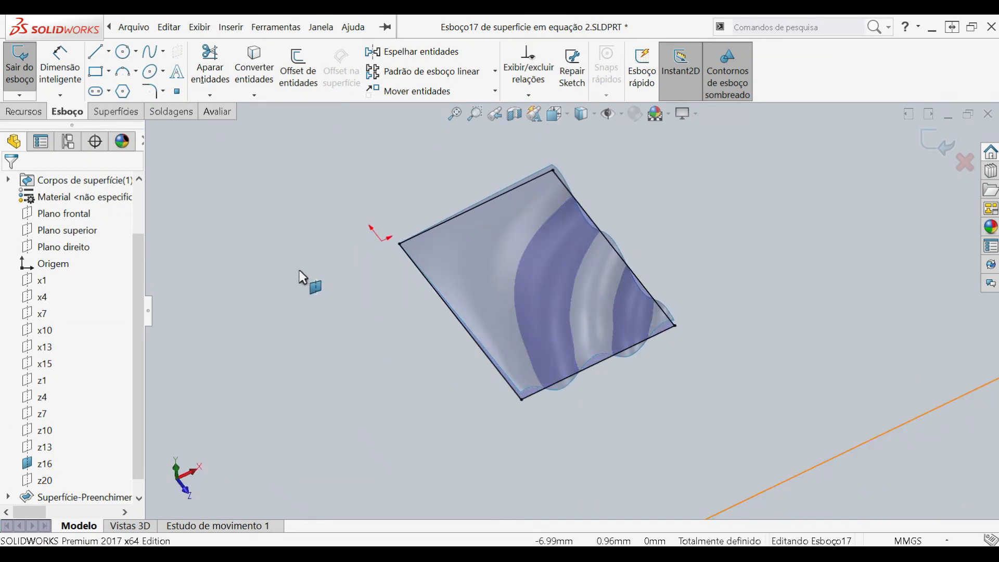
# Start a boss extrusion of the converted outline from a 2 mm offset, reversed to lie below the sketch plane.
pyautogui.click(16, 78)
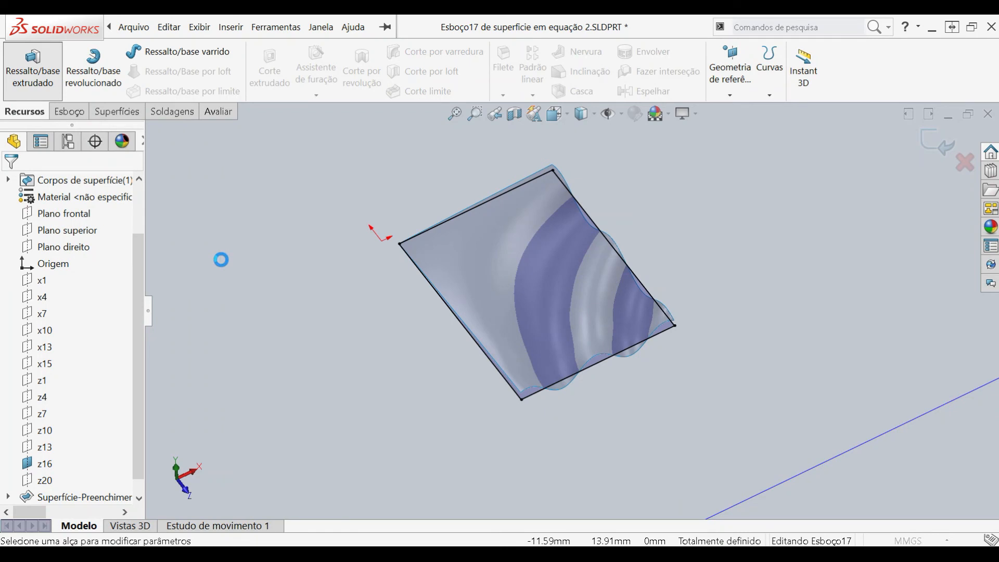
pyautogui.click(73, 224)
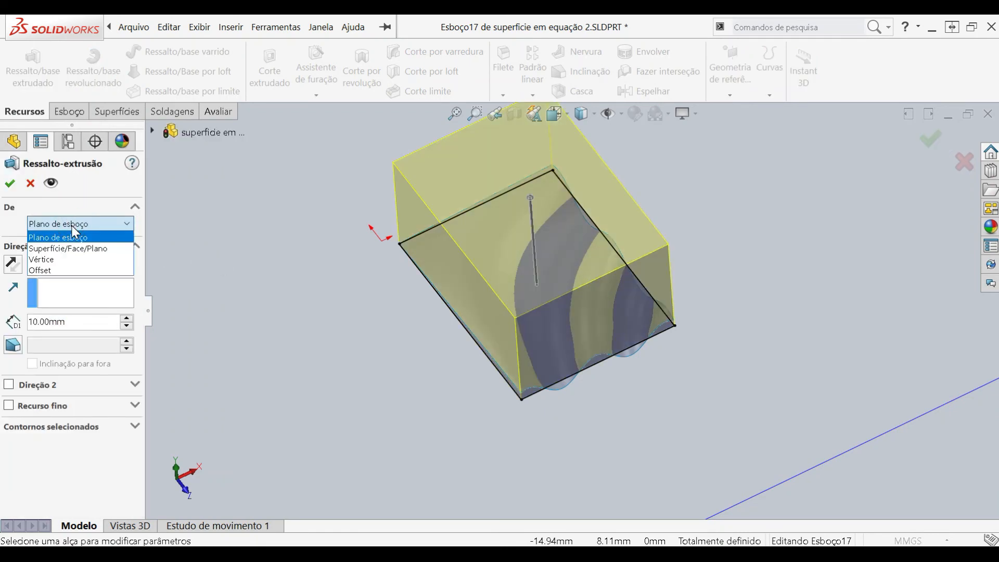
pyautogui.click(76, 270)
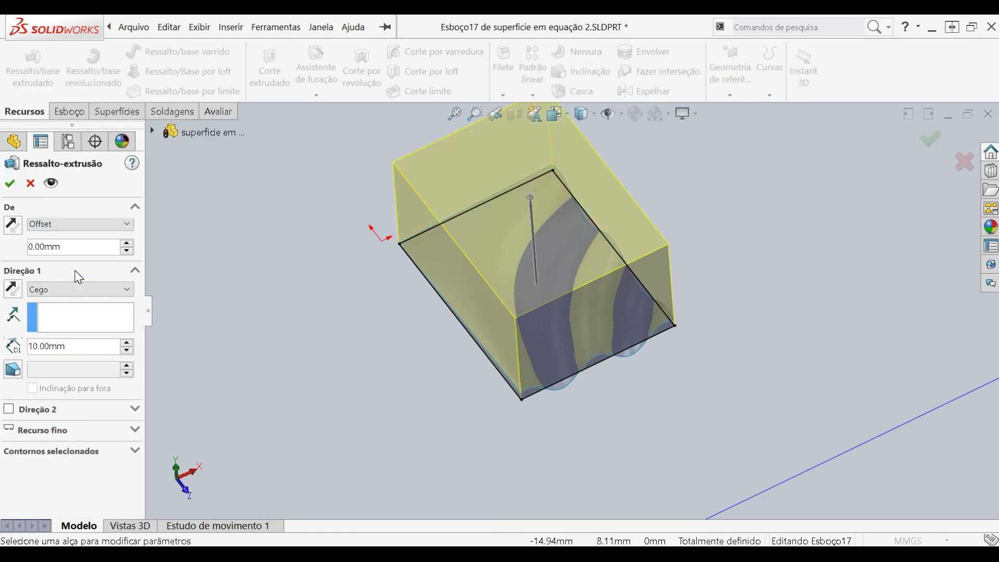
pyautogui.click(127, 244)
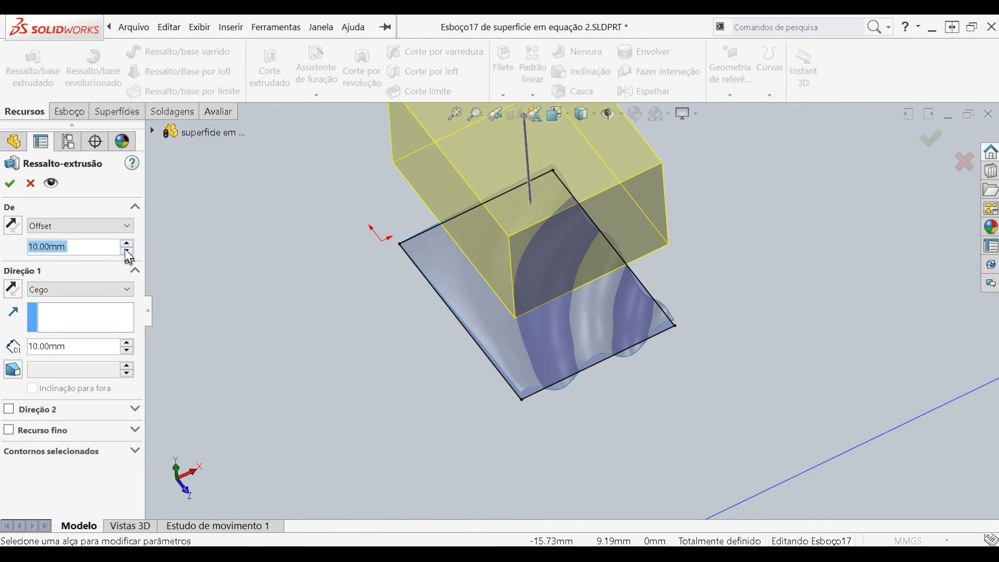
pyautogui.click(13, 225)
pyautogui.moveTo(289, 276); pyautogui.dragTo(307, 234, button='middle')
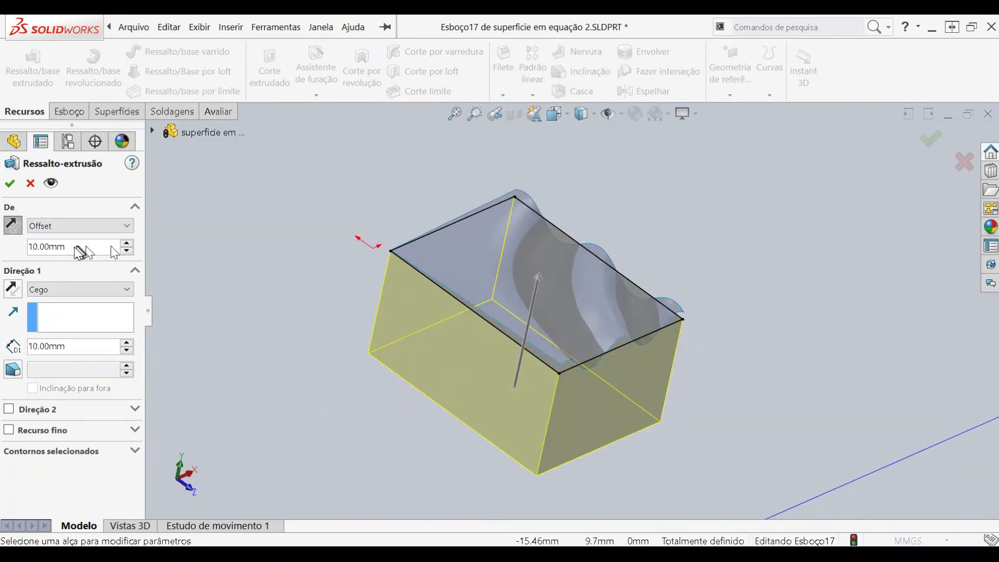
pyautogui.write('2')
pyautogui.press('Return')
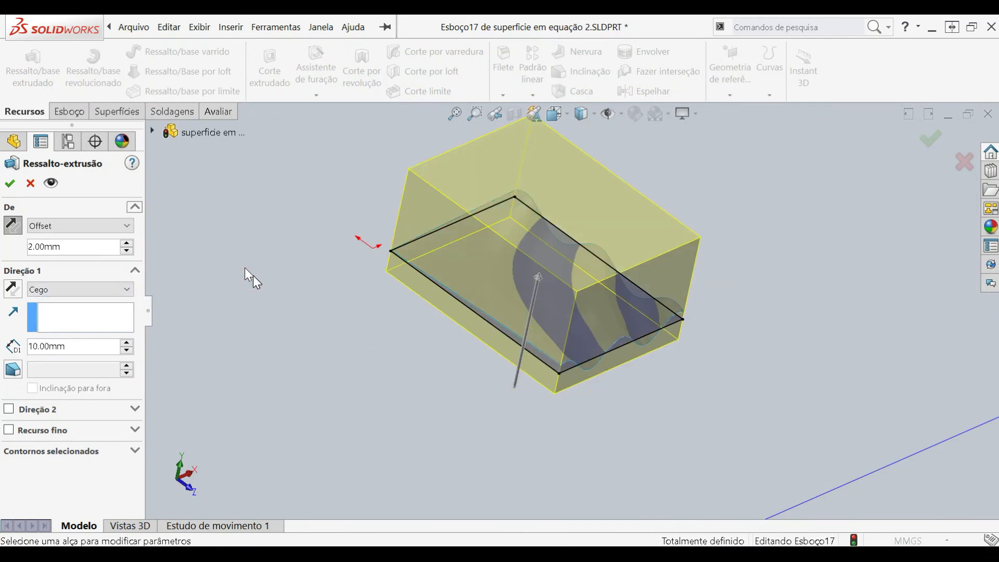
# Set the extrusion's end condition to Até o corpo with the filled surface as target, and create the solid.
pyautogui.click(93, 291)
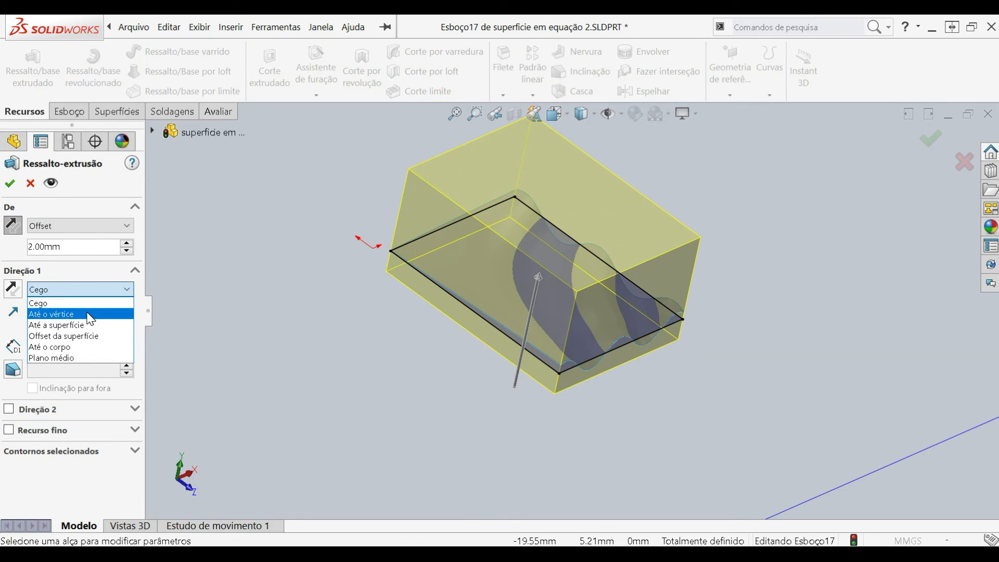
pyautogui.click(84, 346)
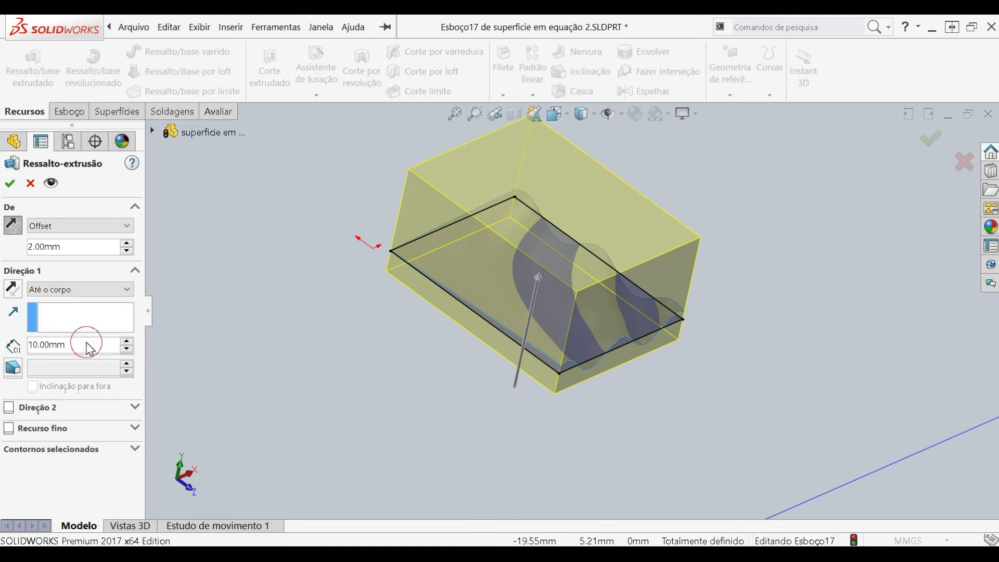
pyautogui.click(507, 265)
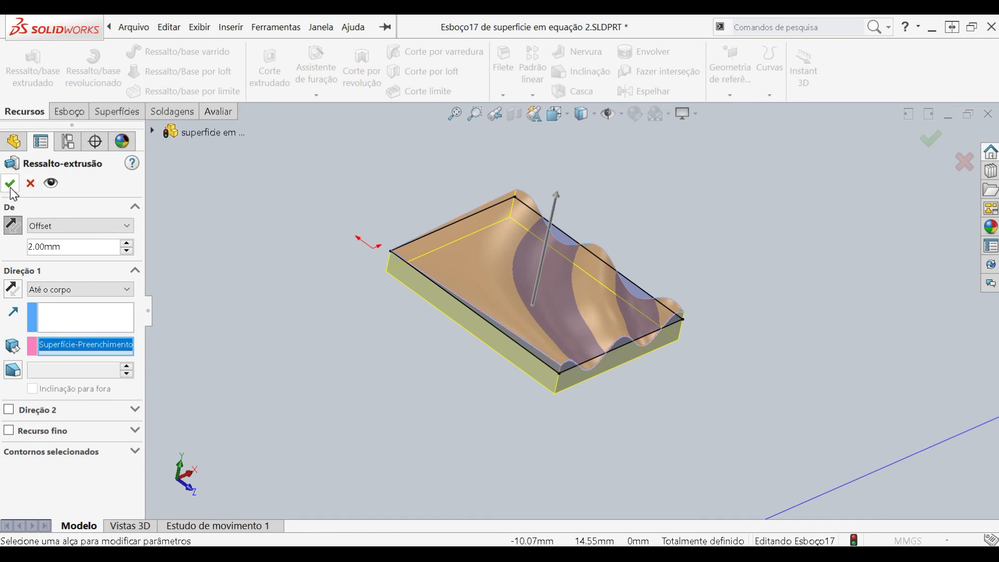
pyautogui.scroll(-2, 506, 341)
pyautogui.moveTo(517, 337); pyautogui.dragTo(478, 341, button='middle')
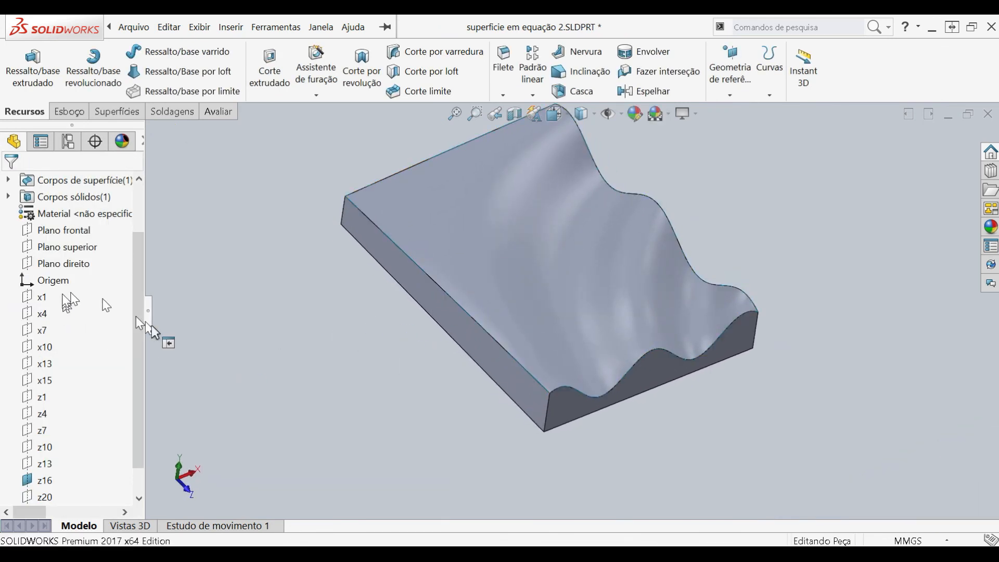
# Find the Excluir/Manter corpo command by searching "man" and keep only the extruded solid body, removing the surface body.
pyautogui.click(841, 27)
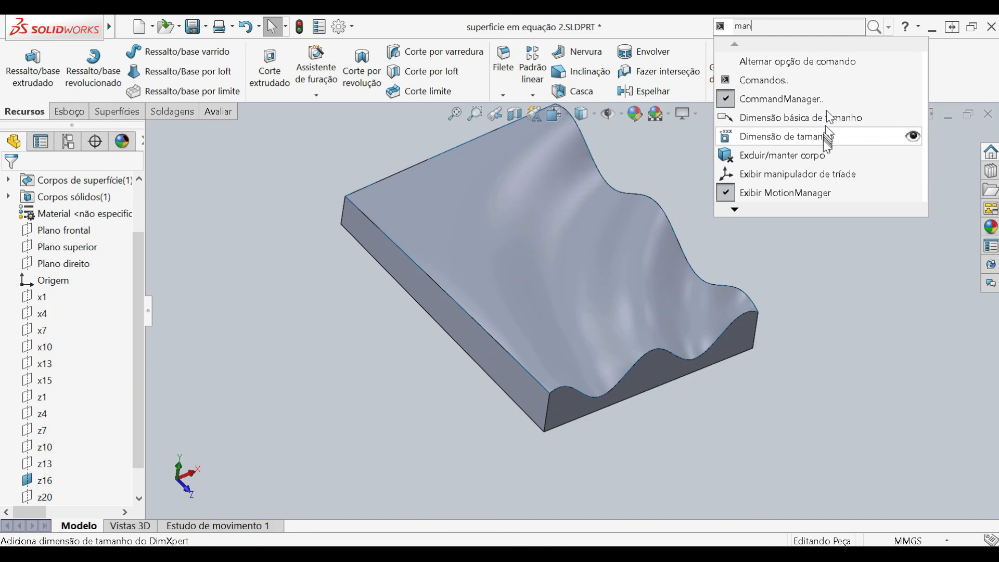
pyautogui.click(827, 155)
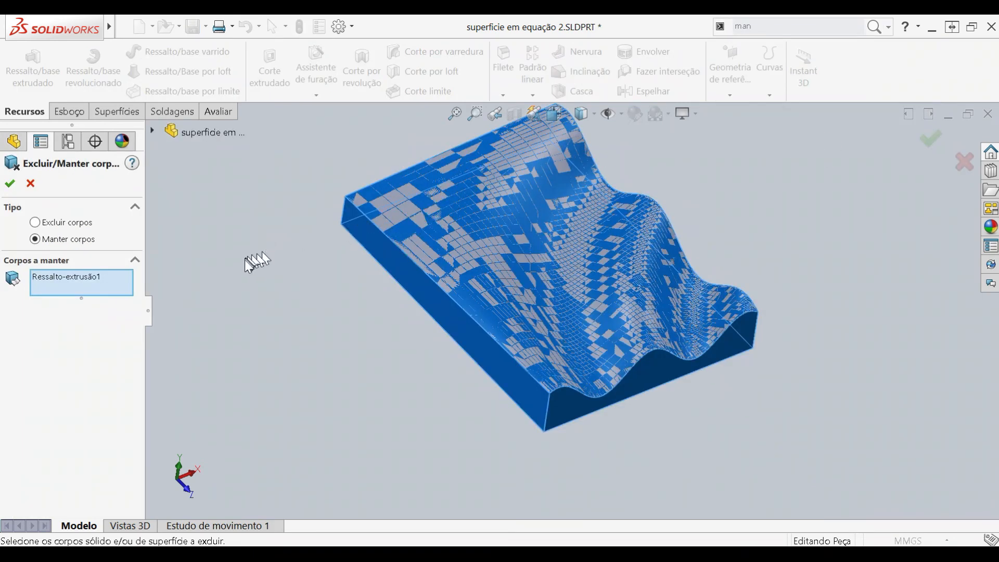
pyautogui.click(10, 184)
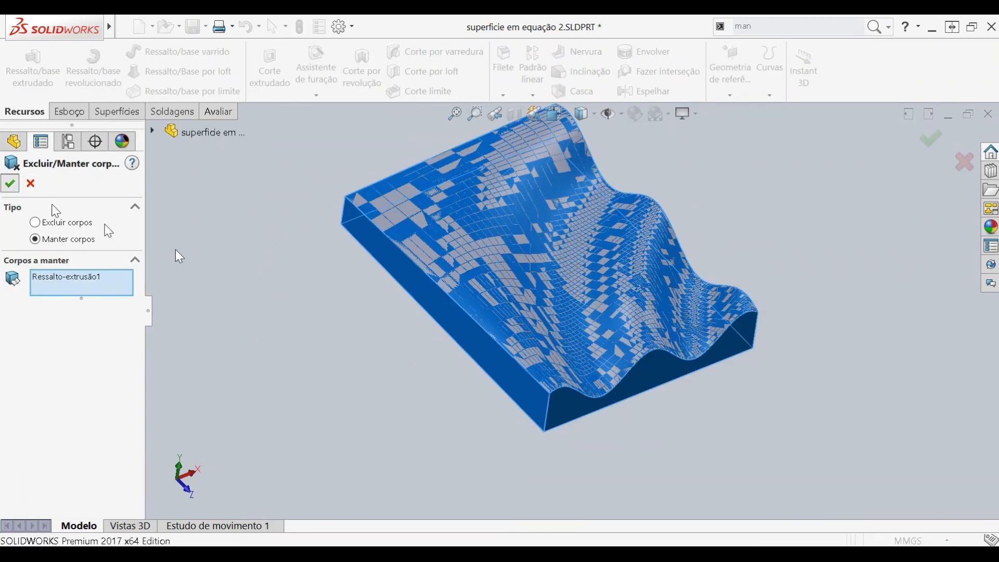
pyautogui.moveTo(474, 305)
pyautogui.mouseDown(button='middle')
pyautogui.moveTo(470, 174)
pyautogui.moveTo(428, 212)
pyautogui.moveTo(390, 323)
pyautogui.moveTo(423, 345)
pyautogui.moveTo(455, 302)
pyautogui.moveTo(575, 244)
pyautogui.moveTo(596, 312)
pyautogui.moveTo(447, 385)
pyautogui.mouseUp(button='middle')
pyautogui.scroll(3, 596, 313)
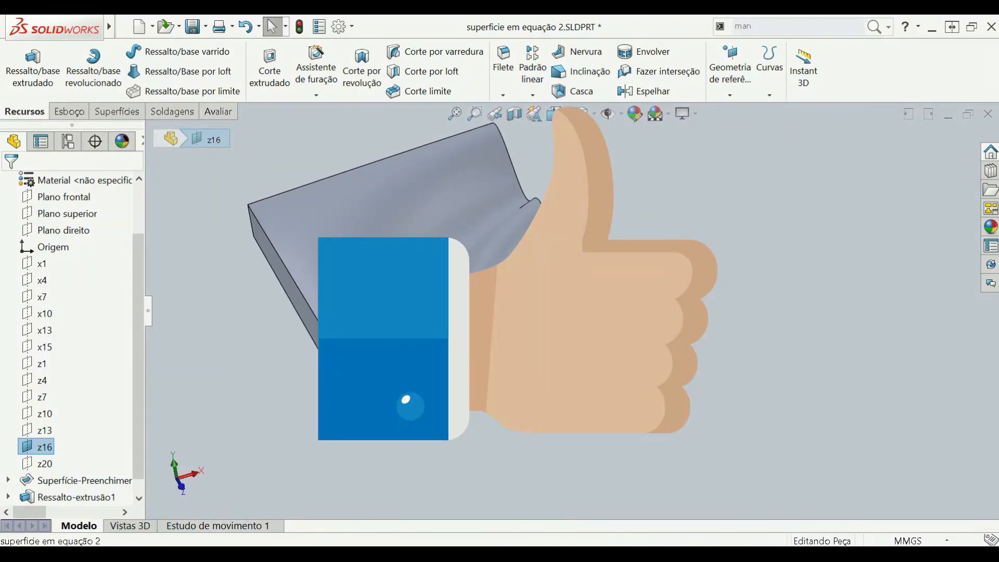